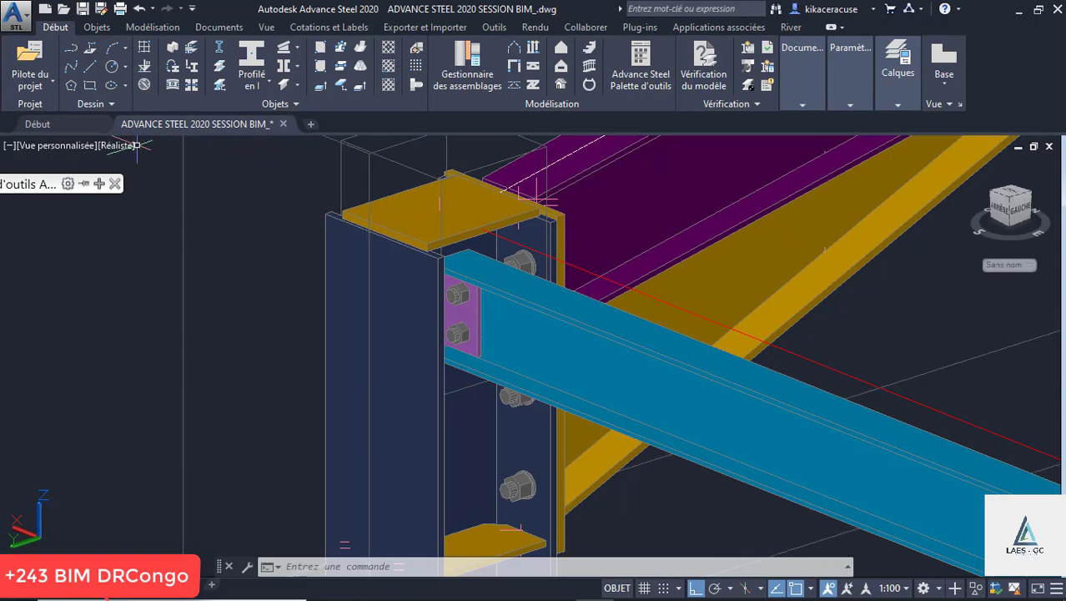
# Try the Filaire 2D and Conceptuel visual styles, and settle on Masqué for the column-beam corner
pyautogui.click(123, 148)
pyautogui.click(165, 185)
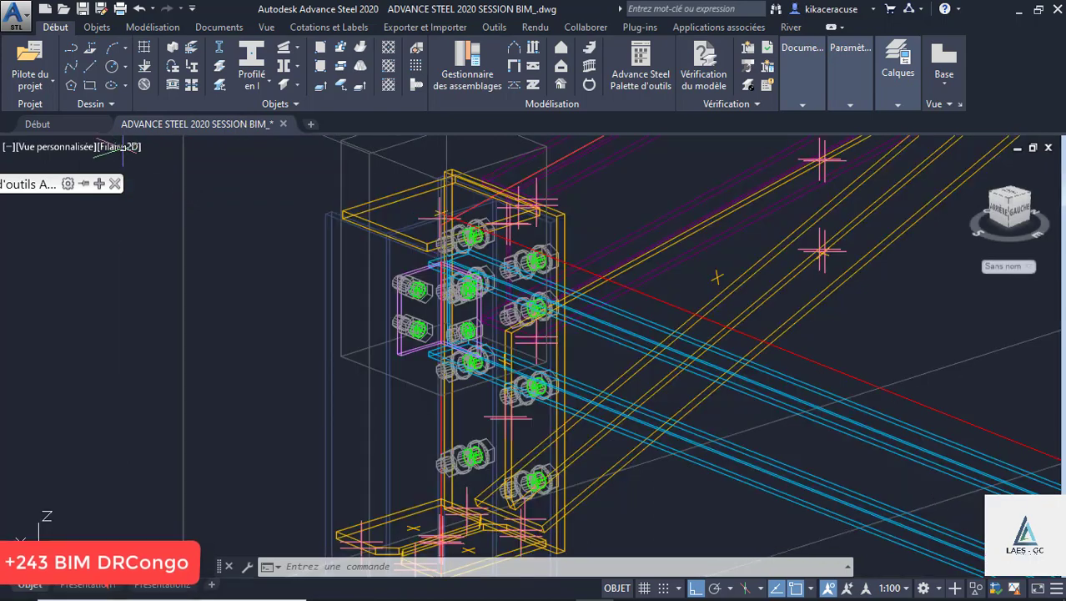
pyautogui.click(131, 147)
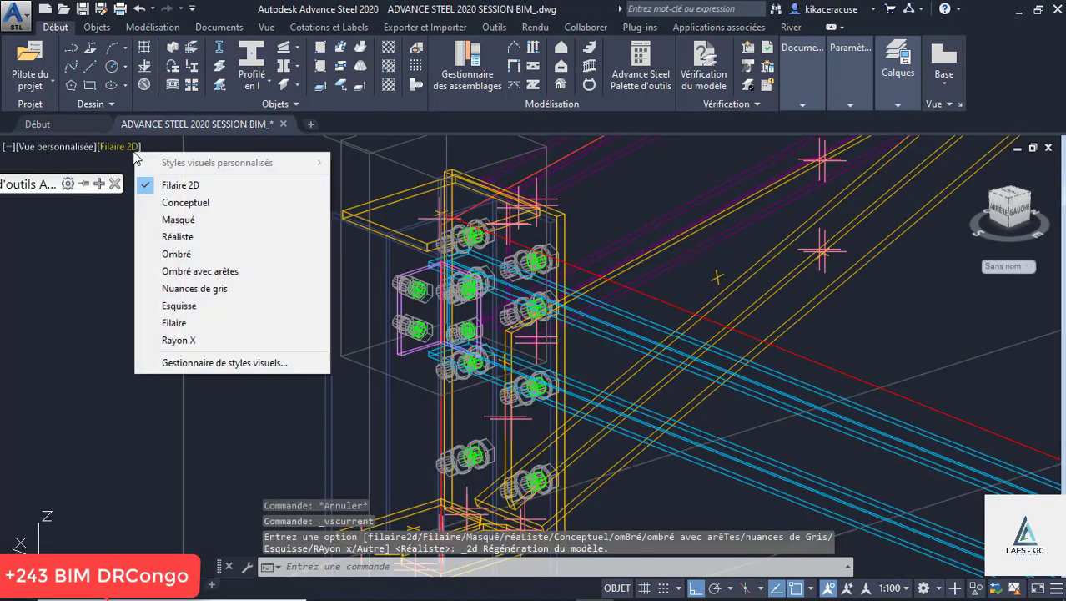
pyautogui.click(185, 203)
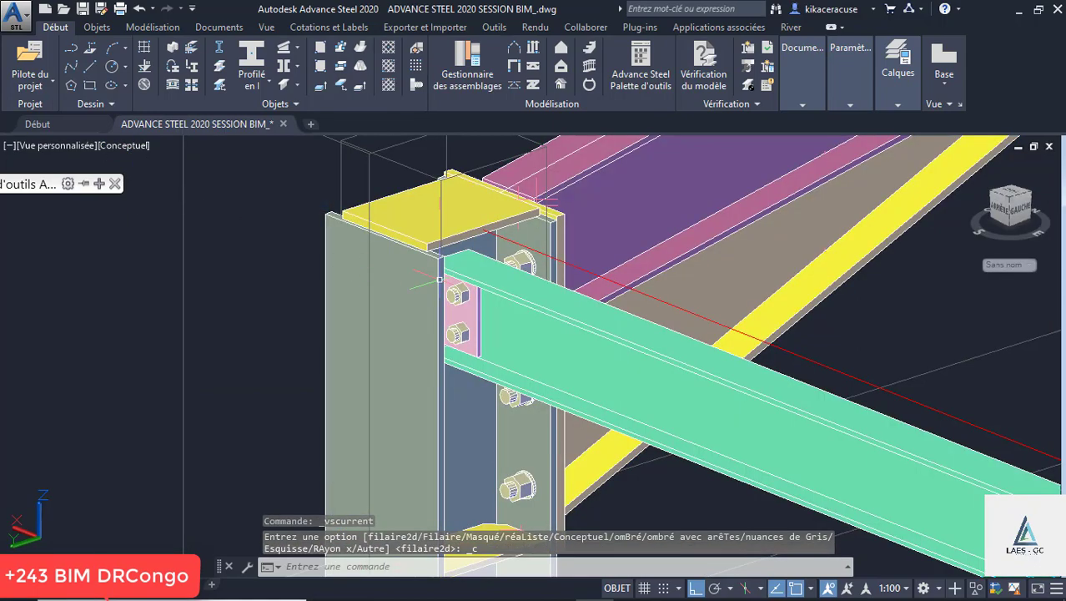
pyautogui.rightClick(440, 280)
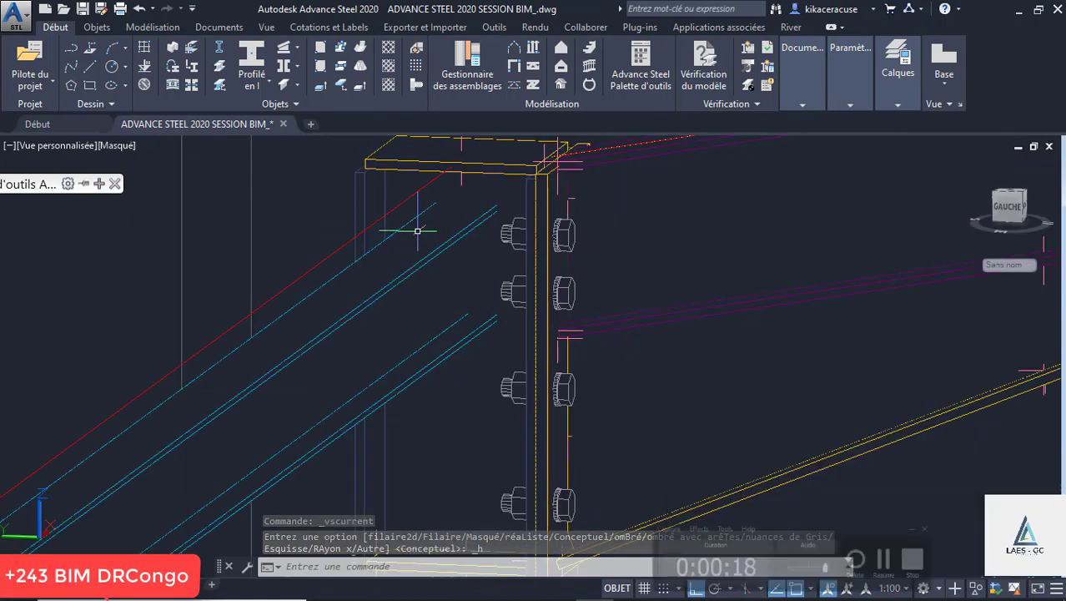
pyautogui.scroll(-4, 488, 221)
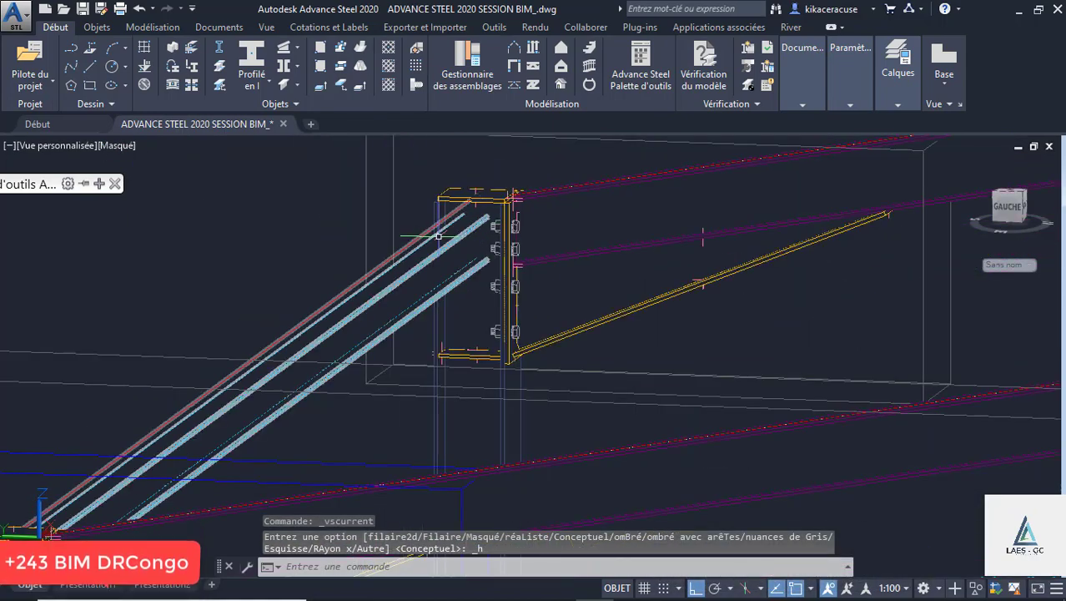
pyautogui.keyDown('shift'); pyautogui.moveTo(439, 236); pyautogui.dragTo(478, 238, button='middle'); pyautogui.keyUp('shift')
pyautogui.scroll(3, 326, 241)
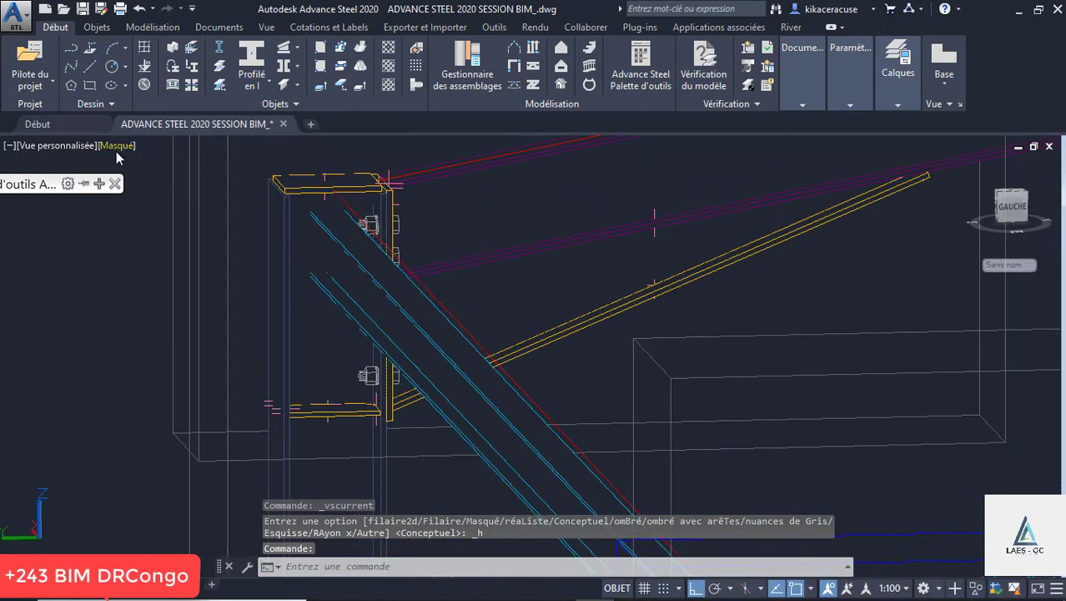
# Bring up the connection vault's Attaches plancher category and enlarge its preview and description area
pyautogui.moveTo(100, 184)
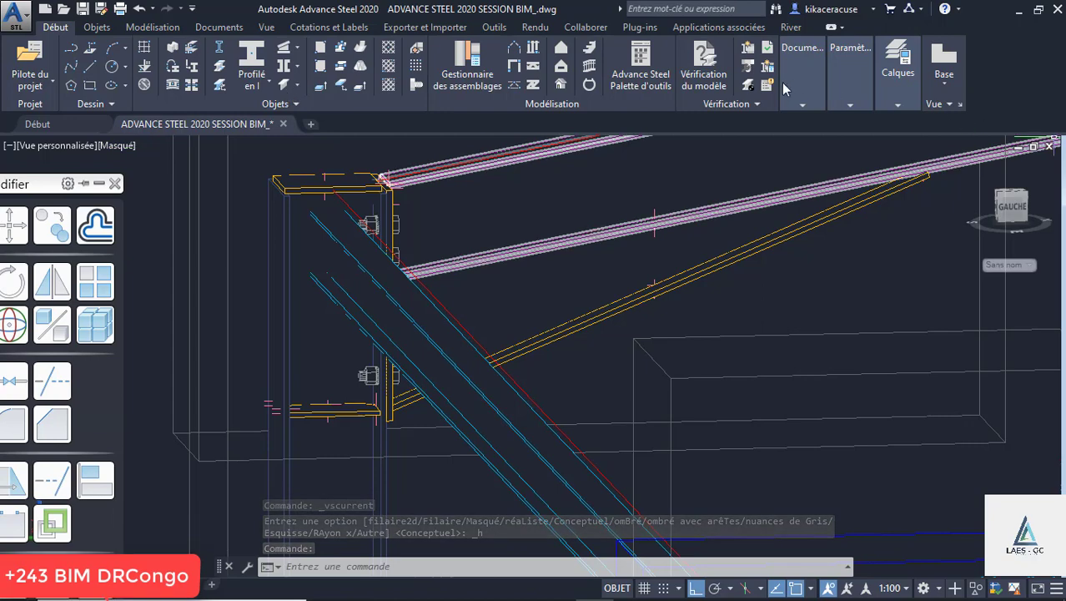
pyautogui.click(470, 75)
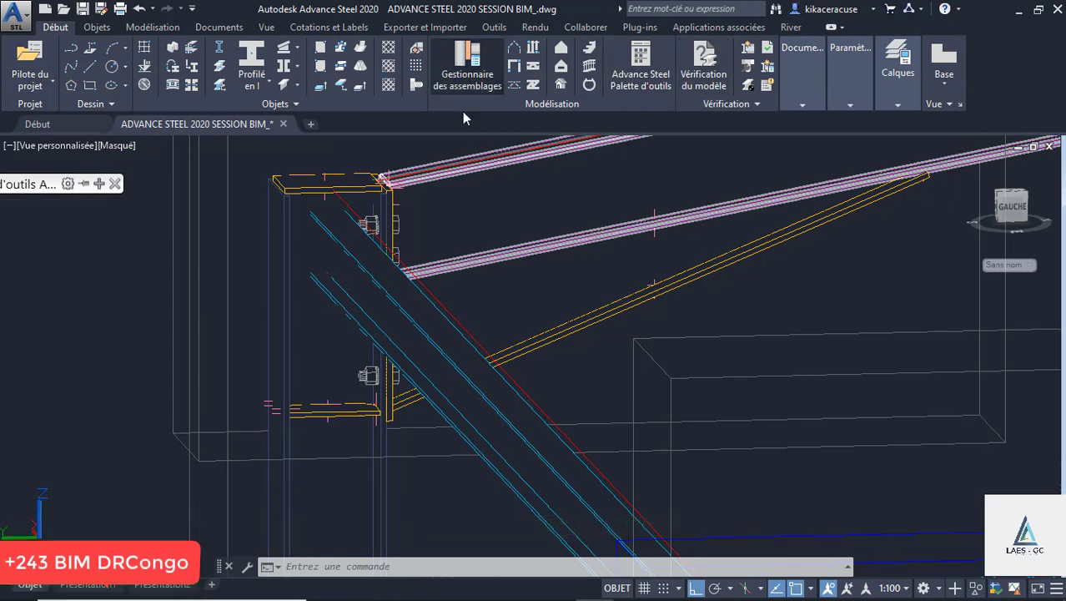
pyautogui.click(113, 177)
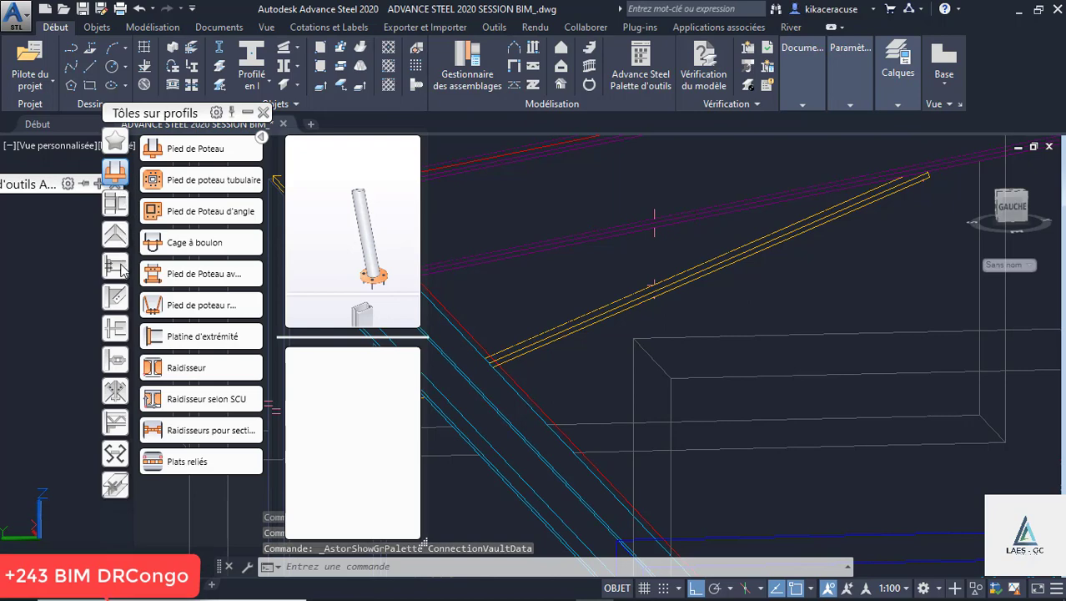
pyautogui.click(116, 206)
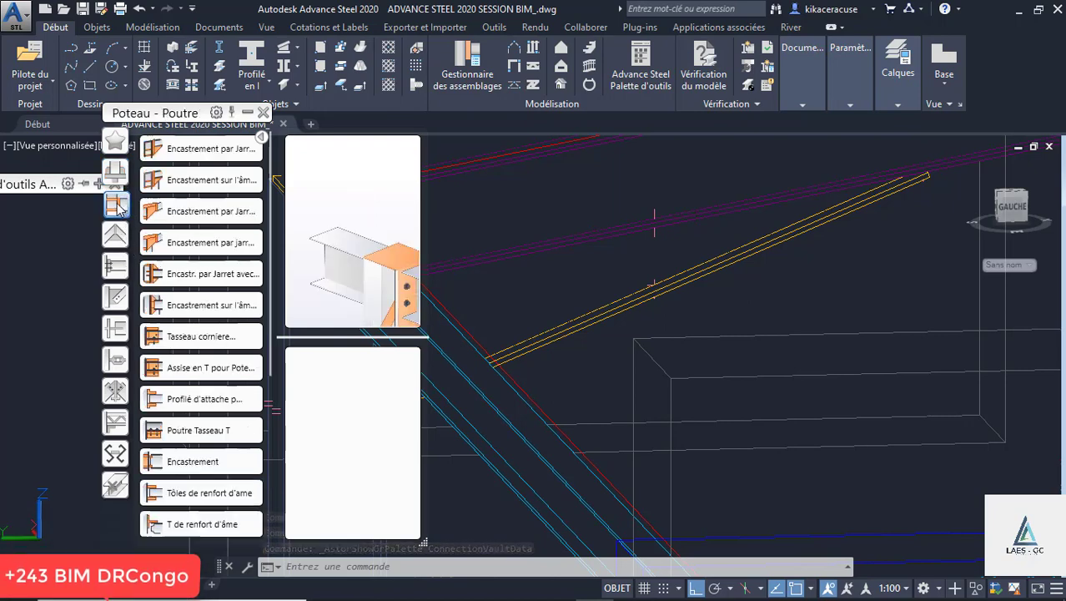
pyautogui.click(118, 265)
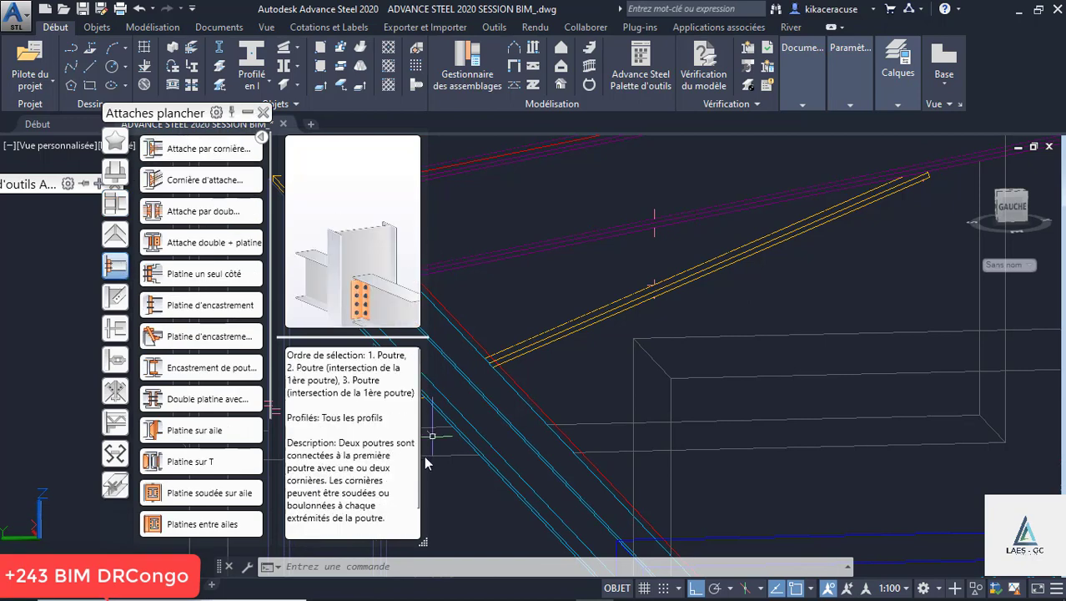
pyautogui.moveTo(425, 543); pyautogui.dragTo(682, 532)
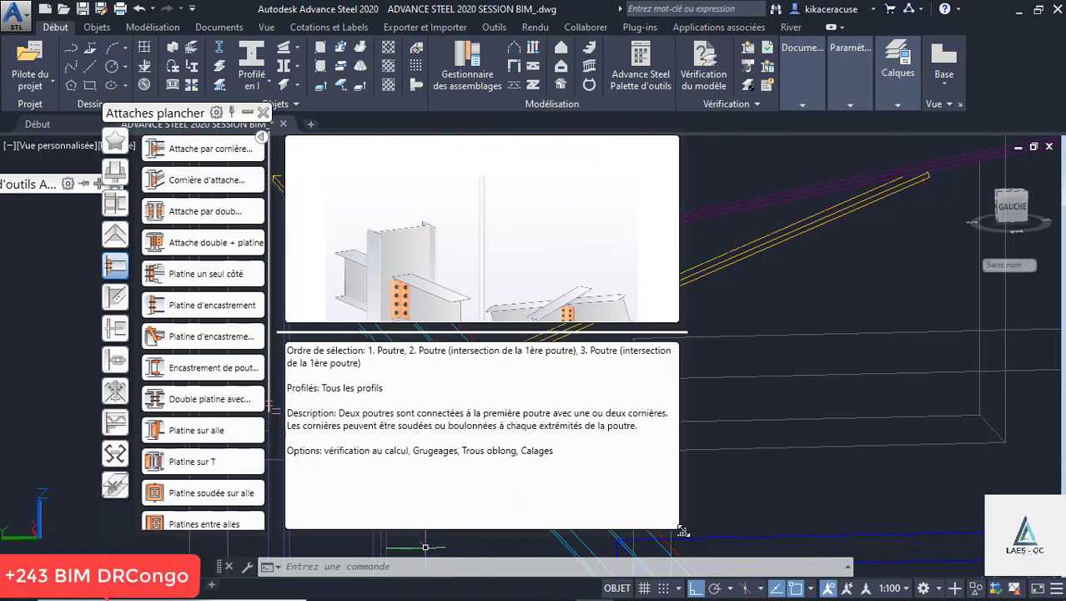
# Try an Attache par cornière connection between the column and the blue beam at its top
pyautogui.click(182, 148)
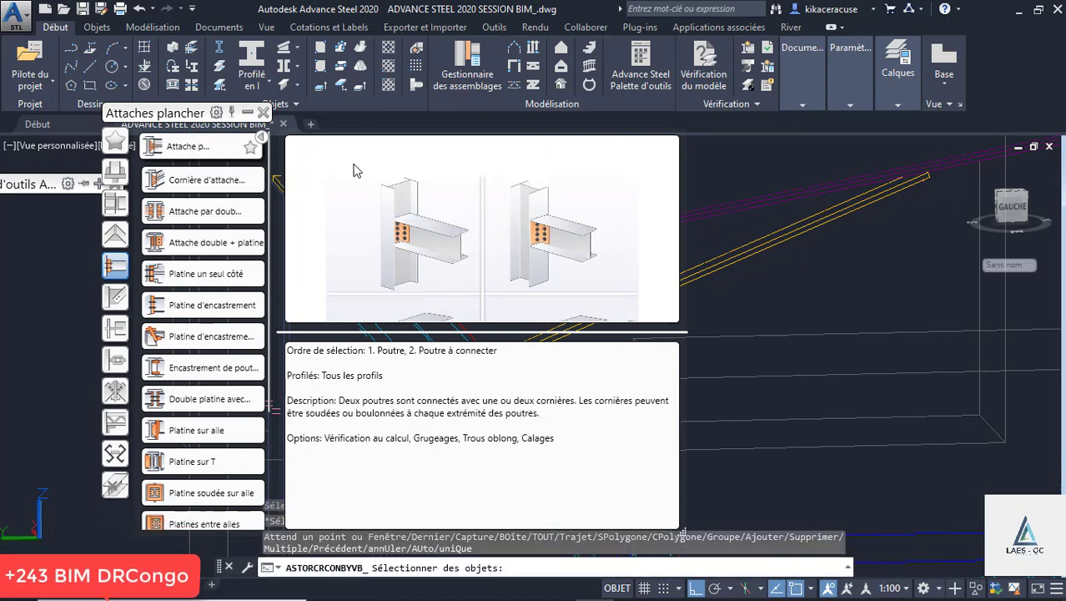
pyautogui.moveTo(209, 113); pyautogui.dragTo(158, 223)
pyautogui.moveTo(96, 284); pyautogui.dragTo(36, 382)
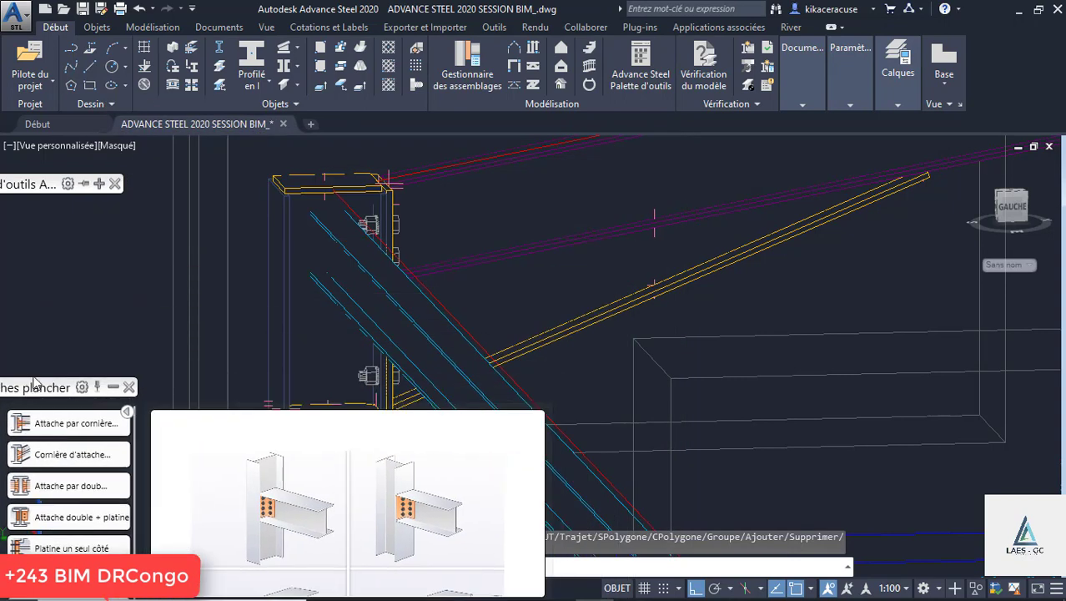
pyautogui.click(53, 424)
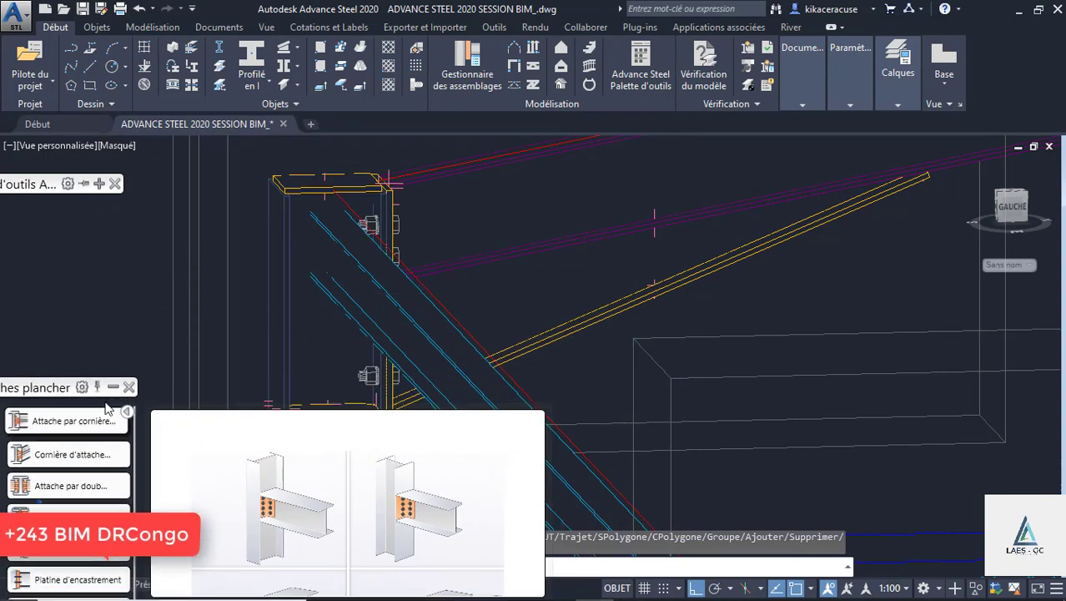
pyautogui.click(283, 244)
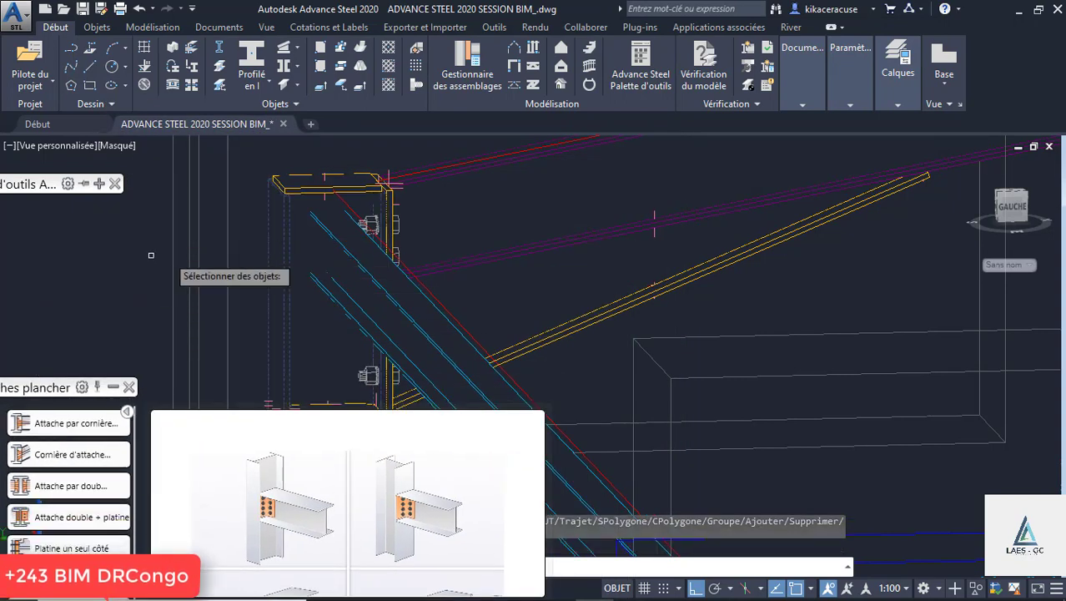
pyautogui.click(357, 284)
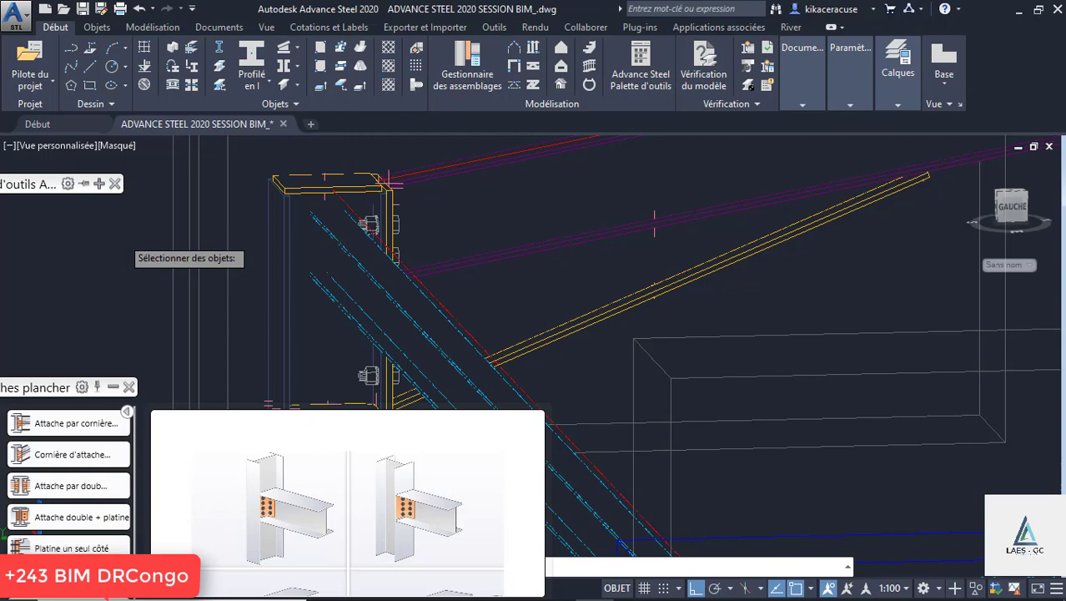
pyautogui.press('Return')
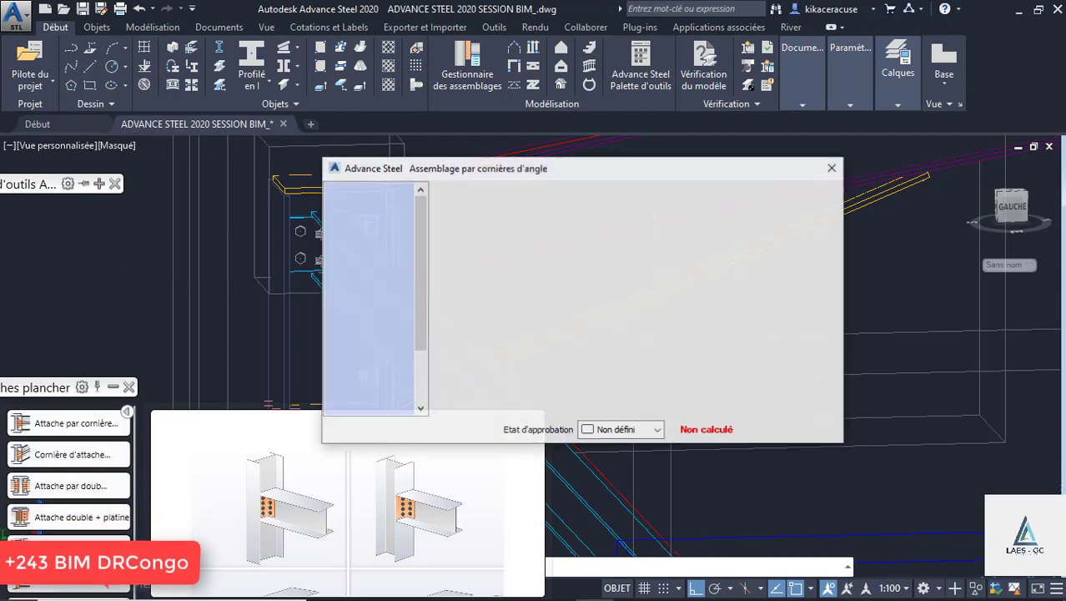
# Inspect the new angle connection at the beam's end and delete it
pyautogui.moveTo(501, 169); pyautogui.dragTo(811, 203)
pyautogui.keyDown('shift'); pyautogui.moveTo(382, 241); pyautogui.dragTo(302, 238, button='middle'); pyautogui.keyUp('shift')
pyautogui.scroll(4, 300, 239)
pyautogui.click(300, 238)
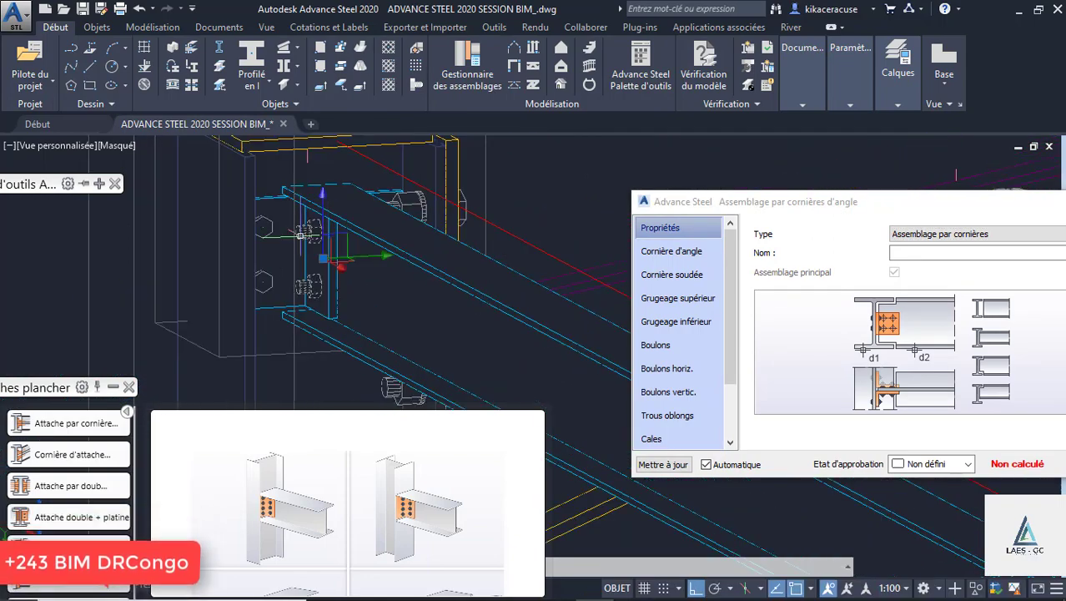
pyautogui.press('Delete')
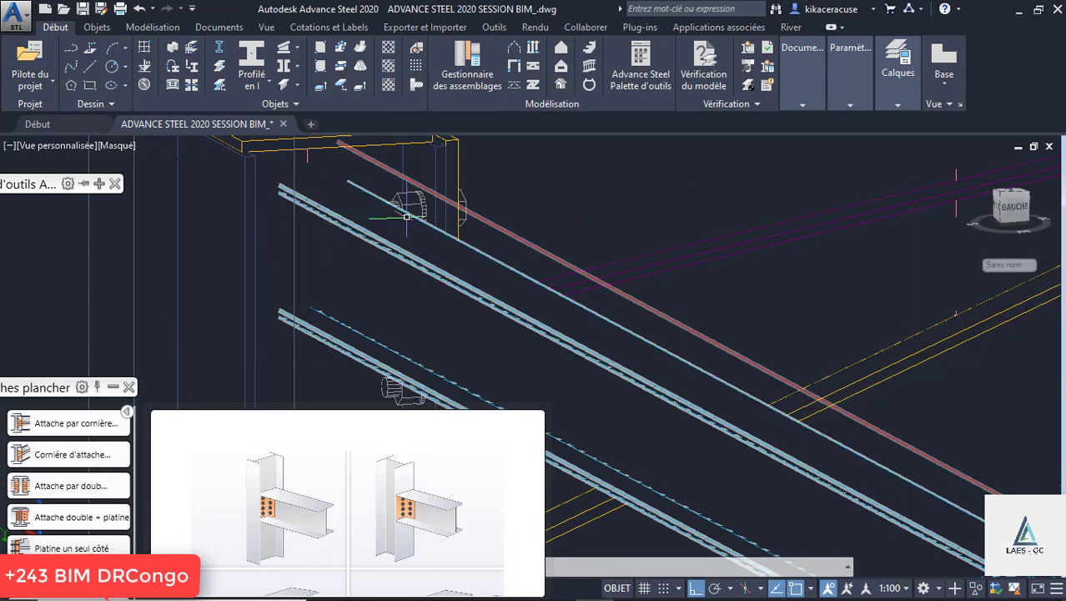
pyautogui.press('Escape')
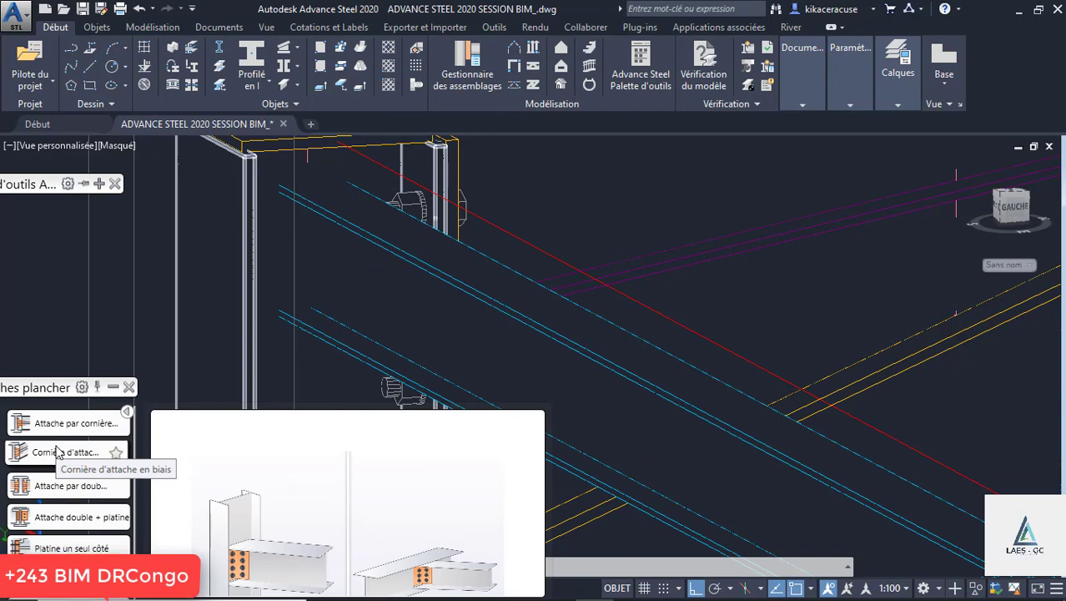
# Connect the blue beam to the column with a Cornière d'attache en biais, taking the column as main profile
pyautogui.click(250, 277)
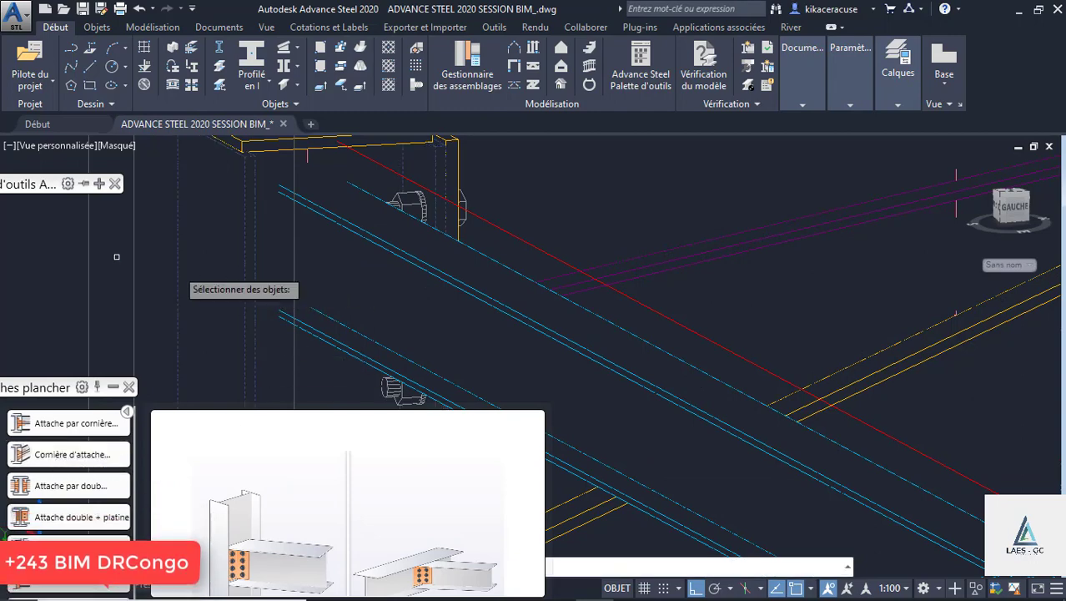
pyautogui.press('Return')
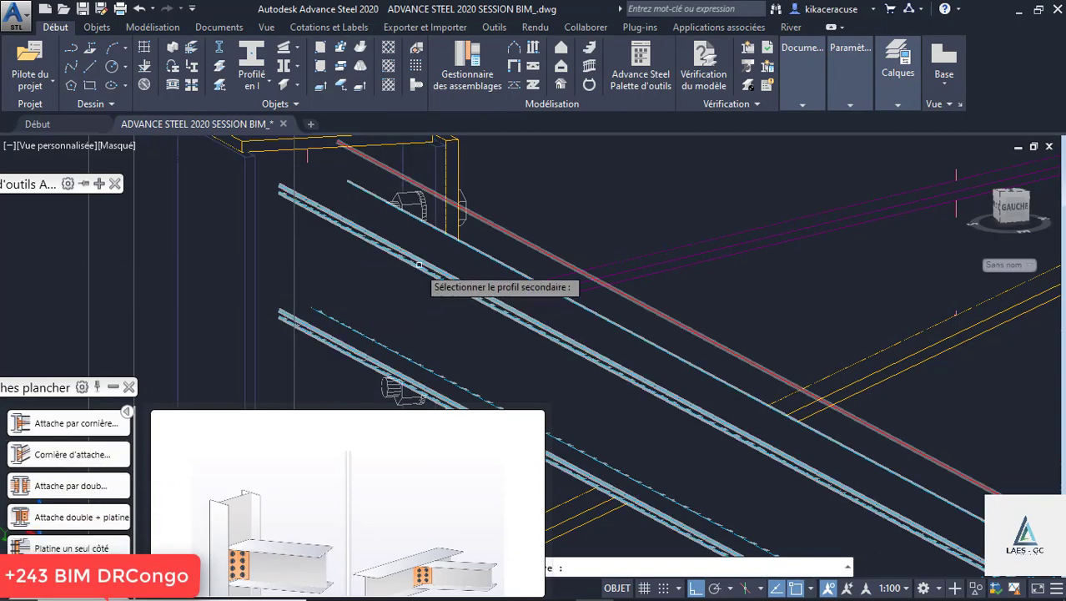
pyautogui.click(539, 219)
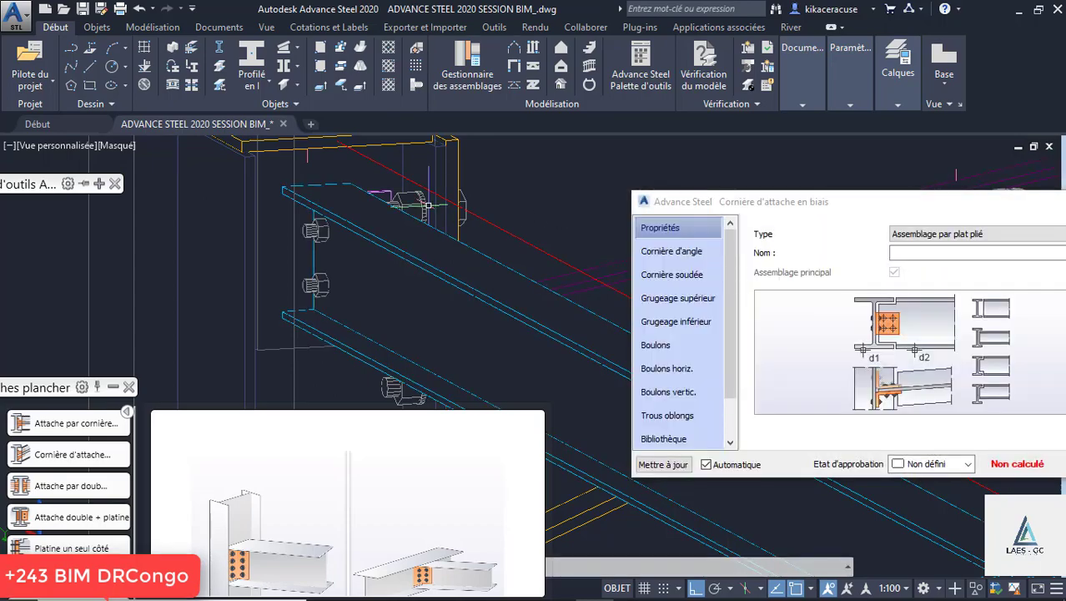
# Set the number of folded plates (Nbre plats pliés) of the skewed connection to côté gauche
pyautogui.keyDown('shift'); pyautogui.moveTo(428, 205); pyautogui.dragTo(356, 209, button='middle'); pyautogui.keyUp('shift')
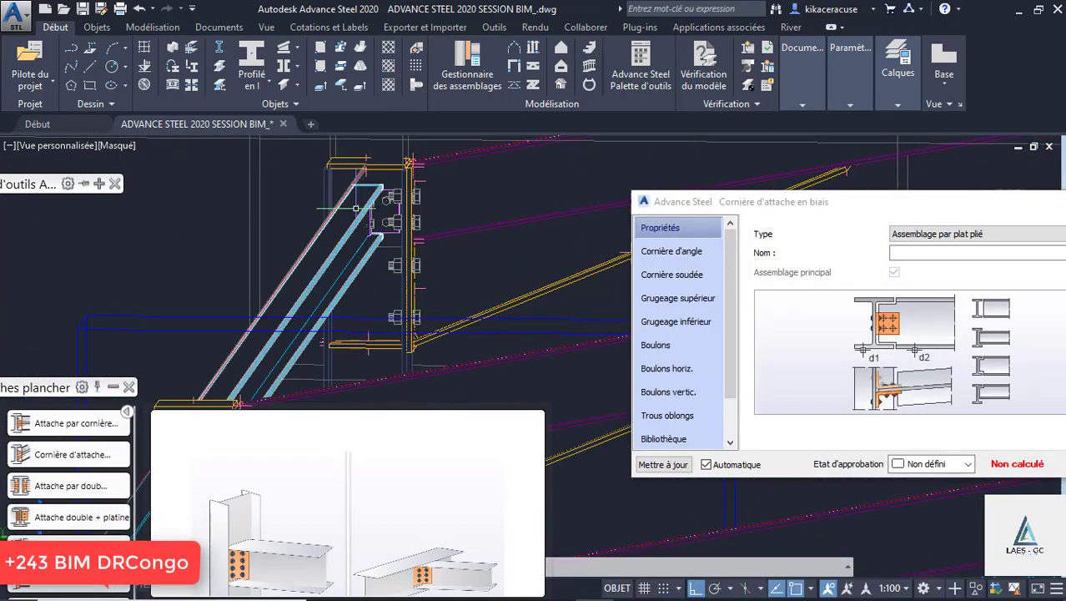
pyautogui.scroll(3, 357, 208)
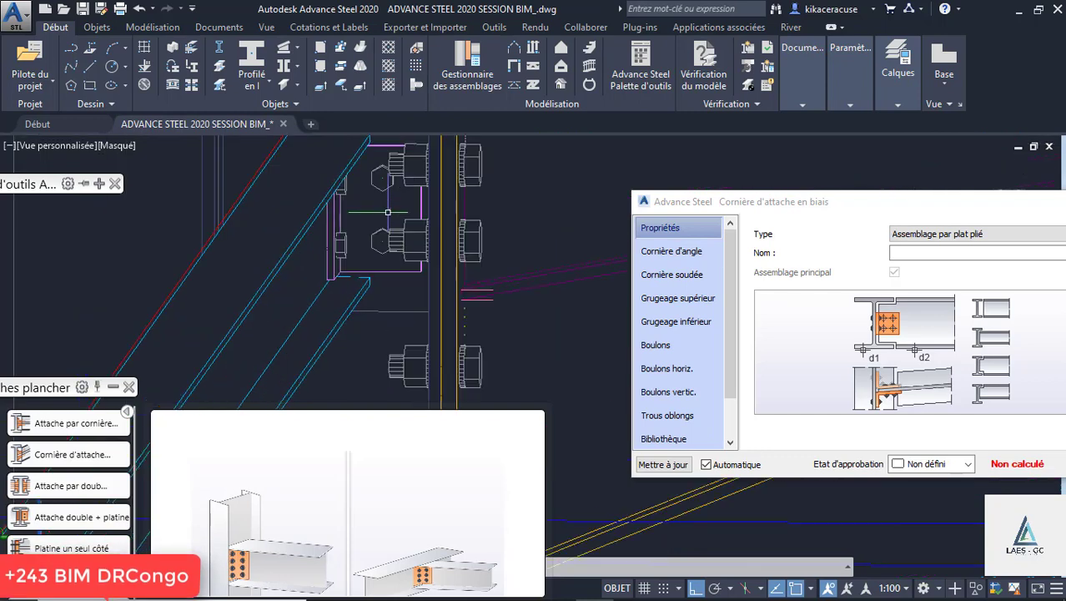
pyautogui.click(663, 251)
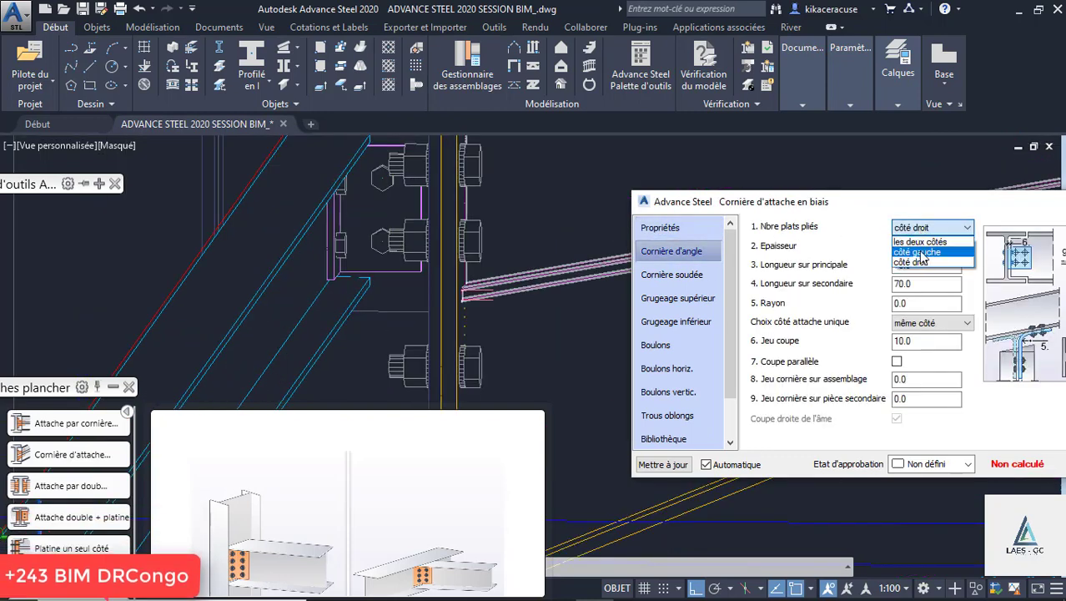
pyautogui.scroll(-3, 425, 215)
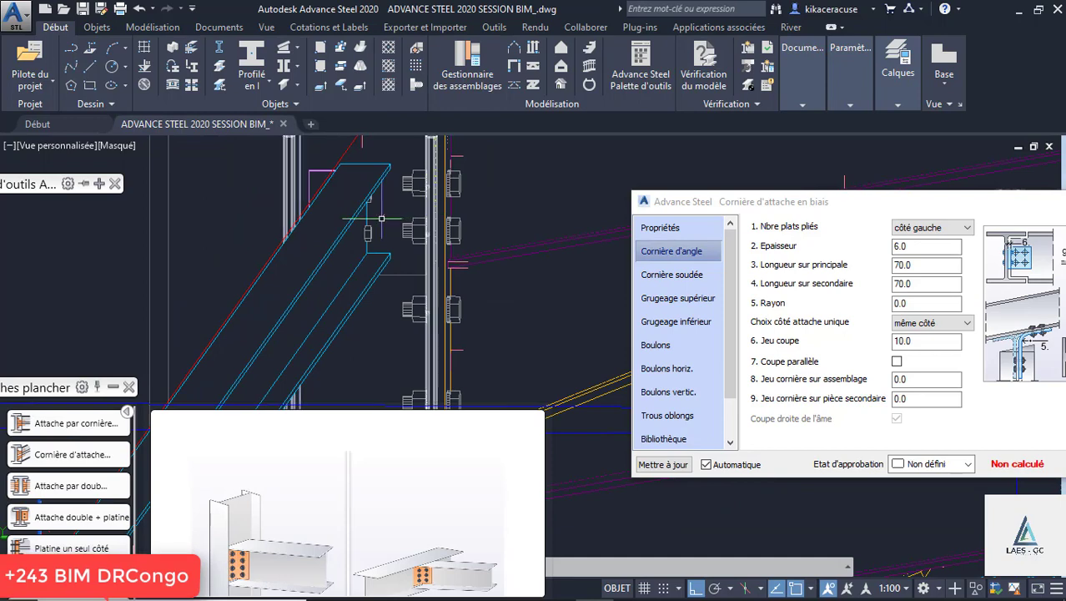
pyautogui.keyDown('shift'); pyautogui.moveTo(381, 219); pyautogui.dragTo(451, 221, button='middle'); pyautogui.keyUp('shift')
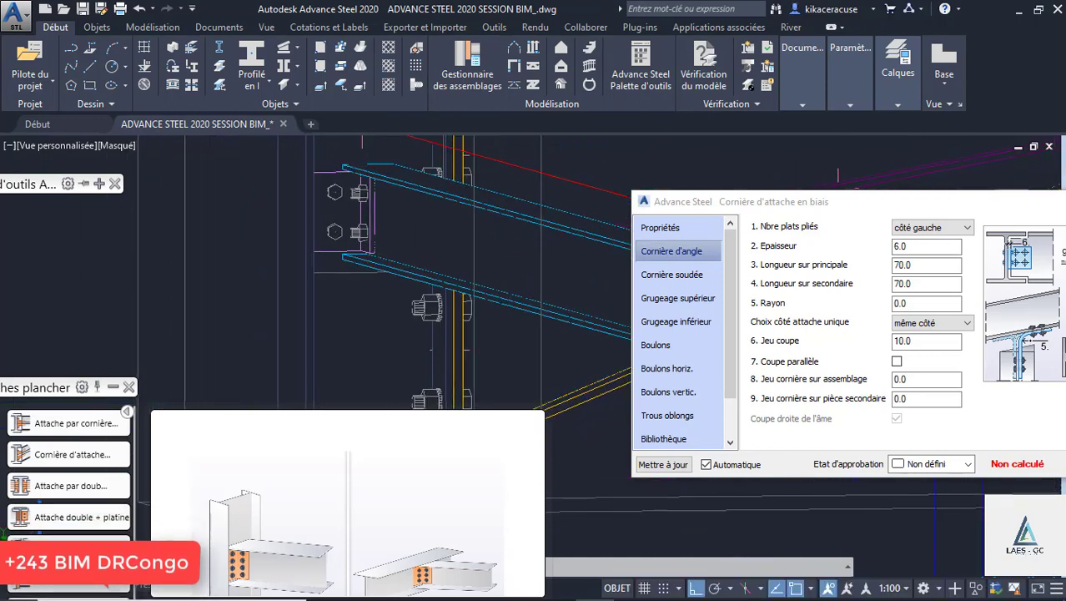
# Set the skewed connection's bolt diameter to 16 mm and close its properties
pyautogui.click(676, 345)
pyautogui.click(928, 227)
pyautogui.click(924, 264)
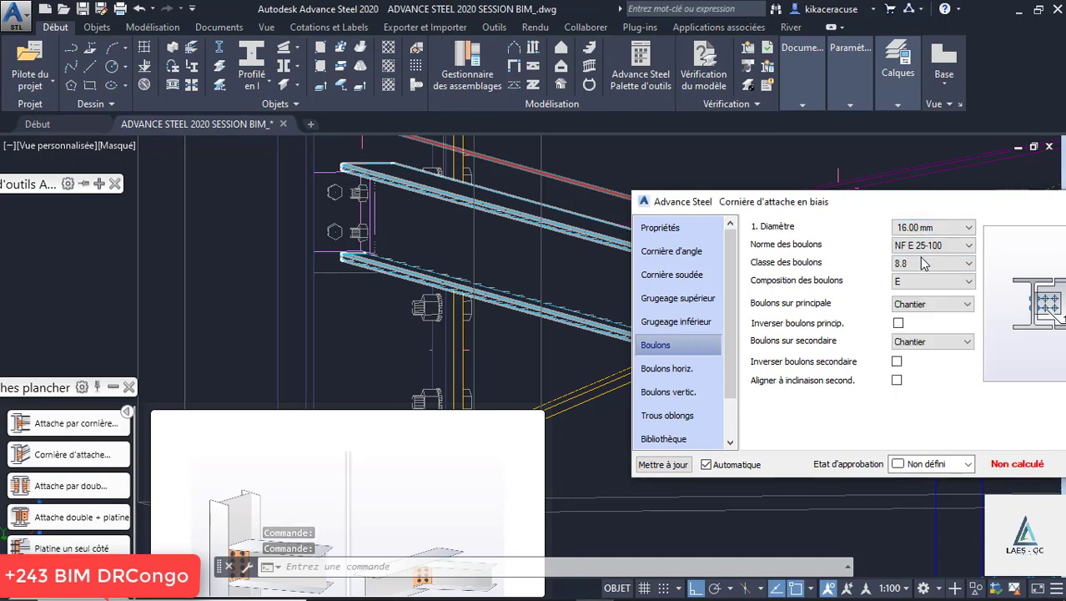
pyautogui.scroll(-2, 417, 276)
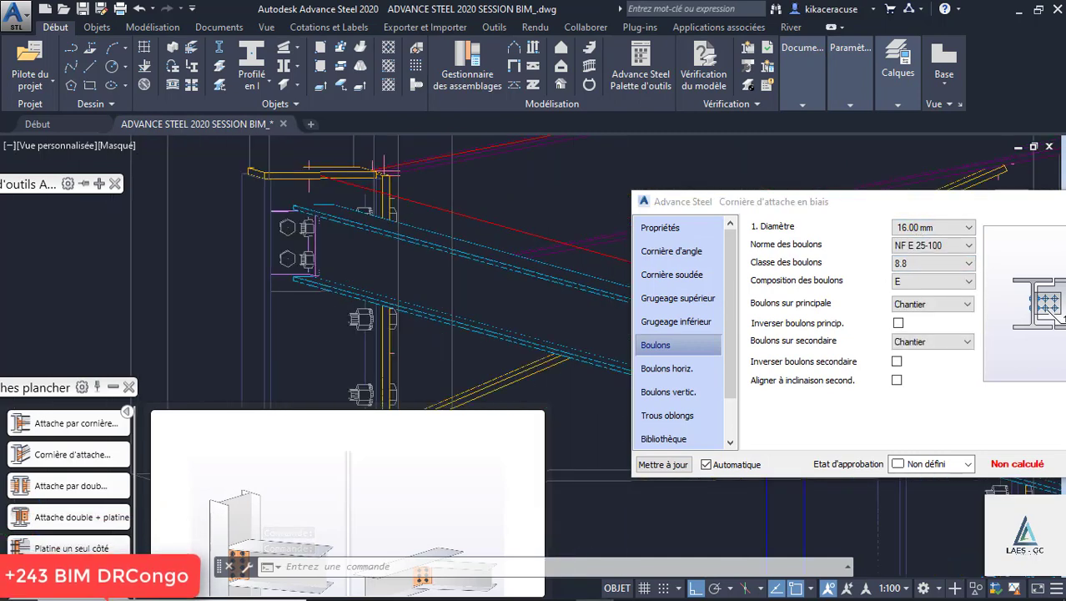
pyautogui.scroll(-3, 273, 231)
pyautogui.moveTo(993, 202); pyautogui.dragTo(742, 192)
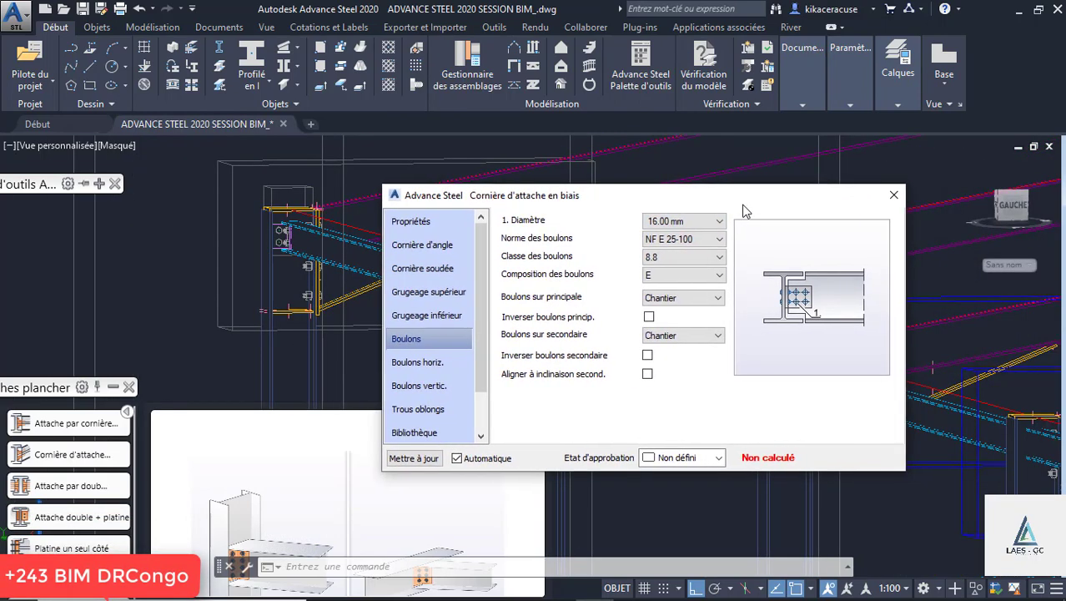
pyautogui.click(887, 193)
# Copy the skewed column connection to the opposite column of the far end frame, with the column as main profile and the blue beam as secondary
pyautogui.keyDown('shift'); pyautogui.moveTo(243, 225); pyautogui.dragTo(351, 212, button='middle'); pyautogui.keyUp('shift')
pyautogui.scroll(-3, 433, 233)
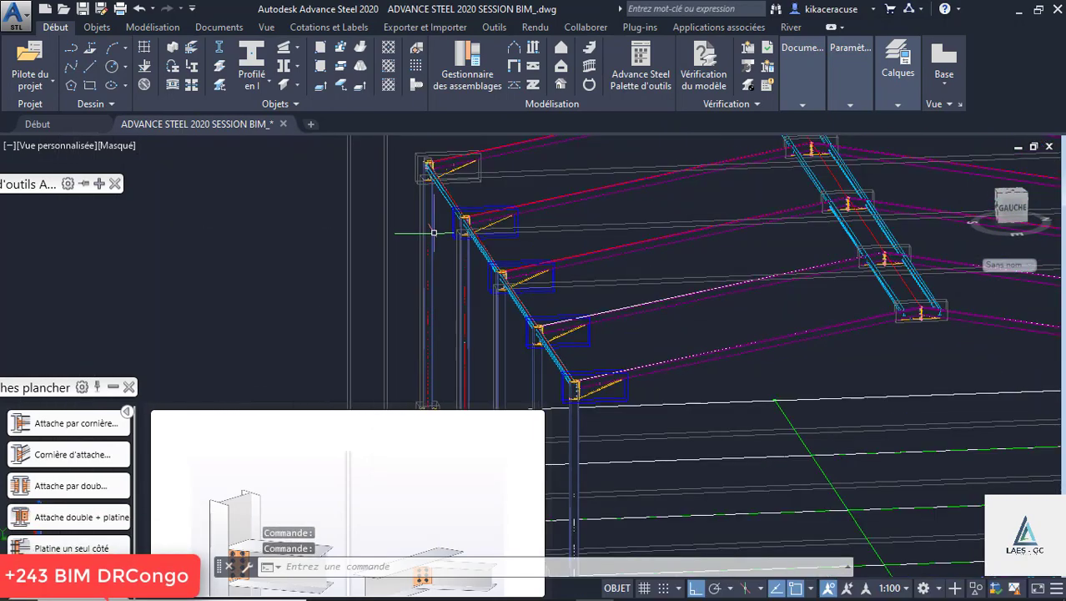
pyautogui.scroll(5, 427, 140)
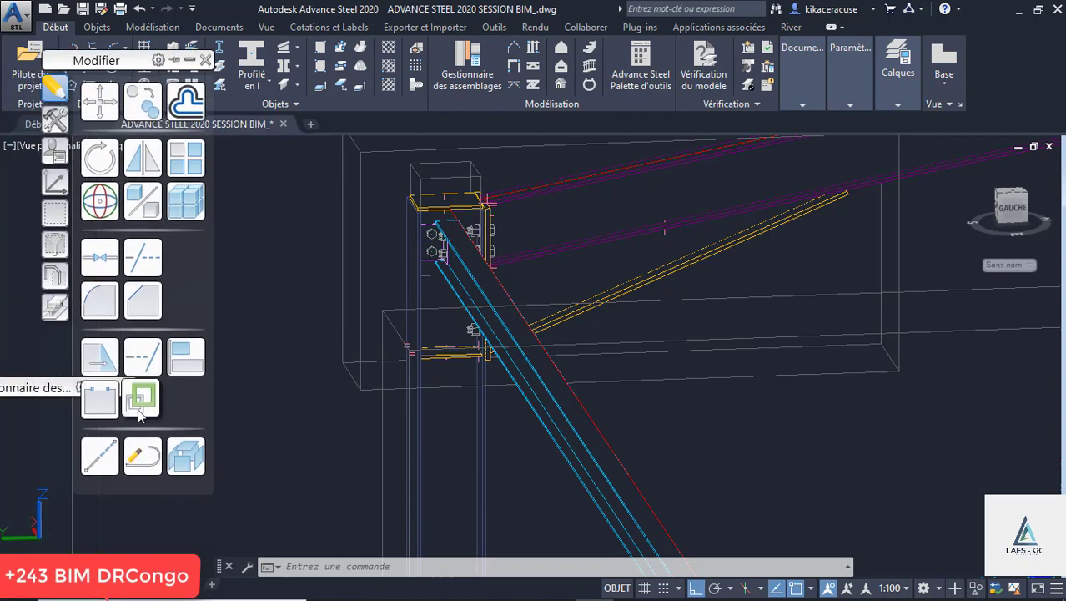
pyautogui.click(54, 121)
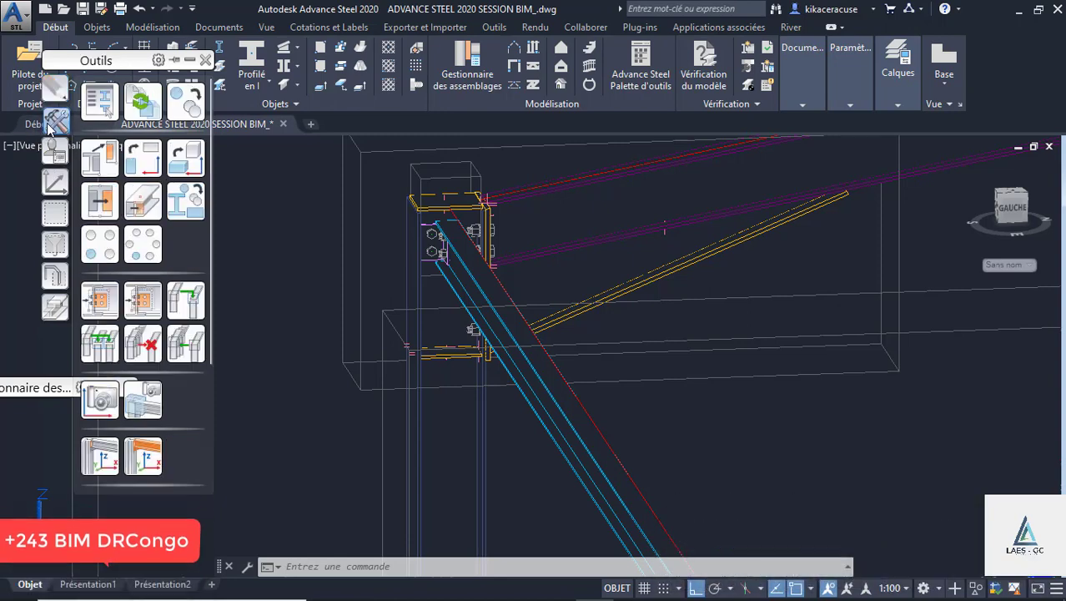
pyautogui.click(115, 299)
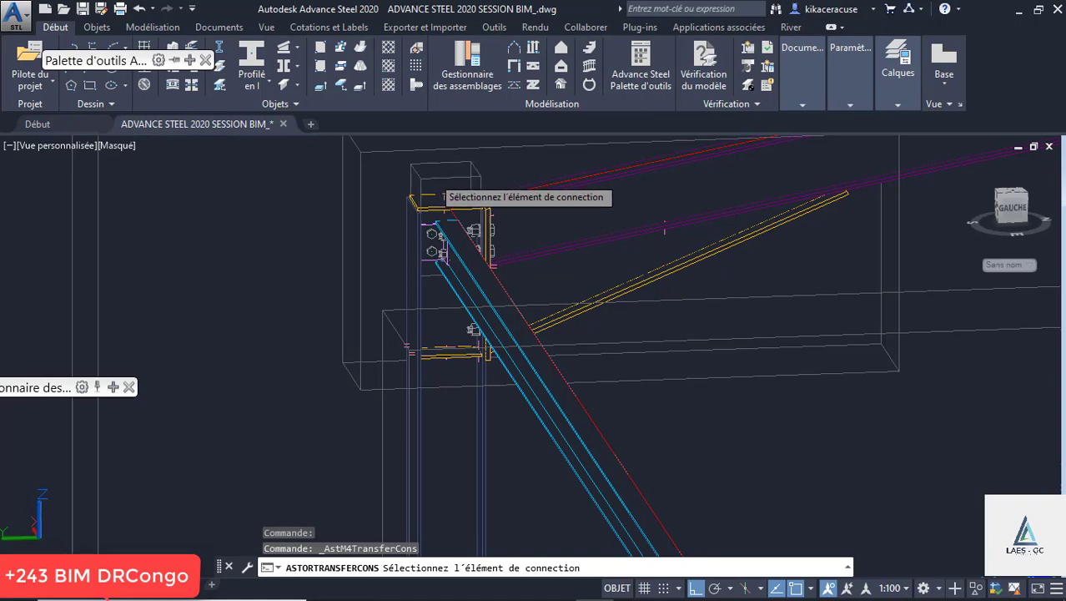
pyautogui.scroll(-3, 246, 327)
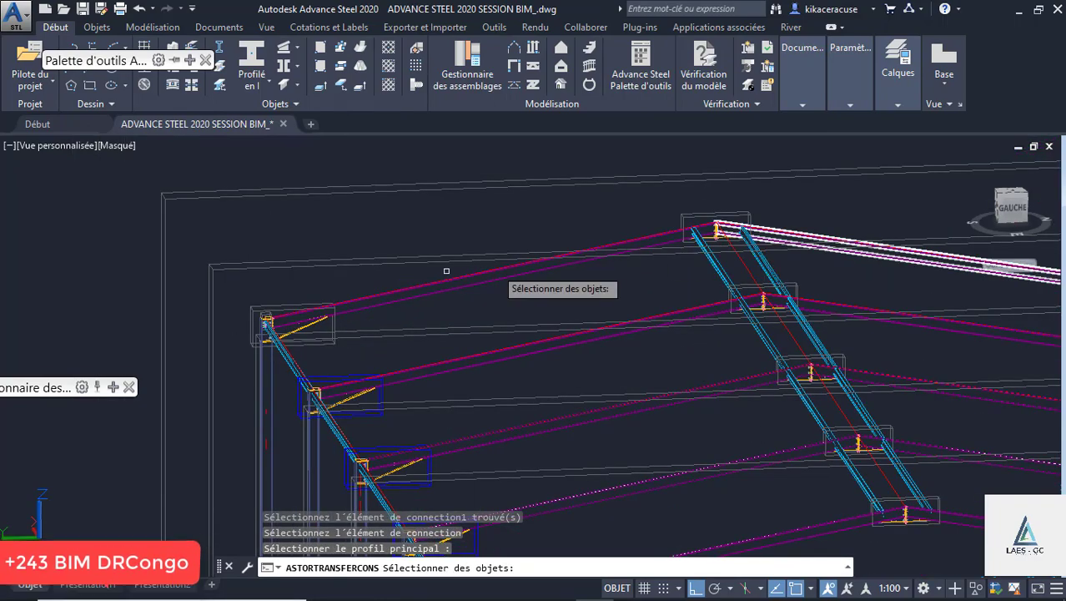
pyautogui.scroll(-4, 451, 266)
pyautogui.scroll(8, 610, 274)
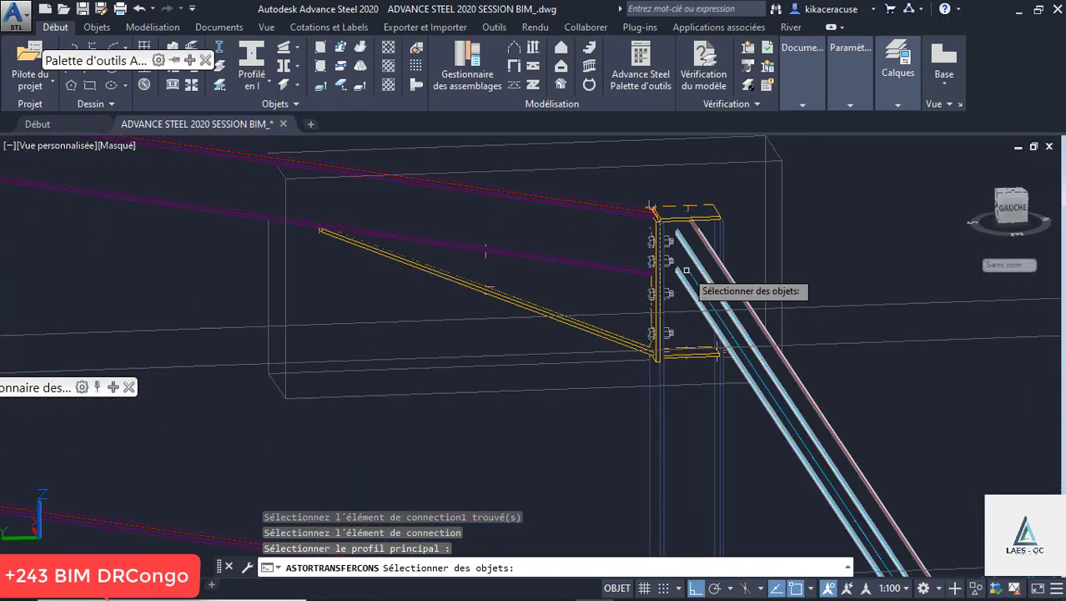
pyautogui.scroll(-2, 701, 301)
pyautogui.scroll(5, 718, 307)
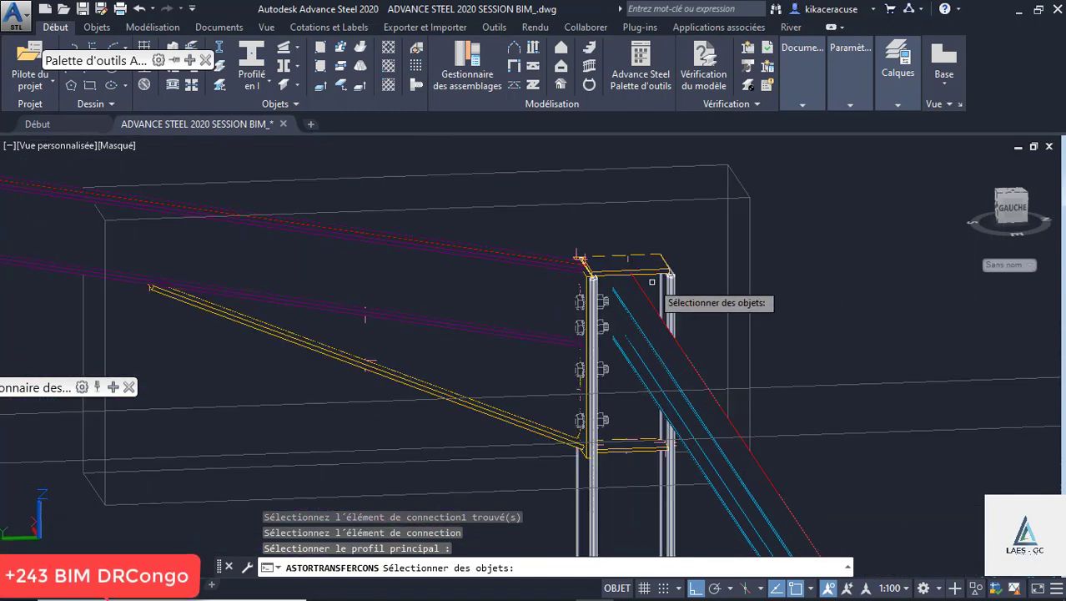
pyautogui.click(647, 273)
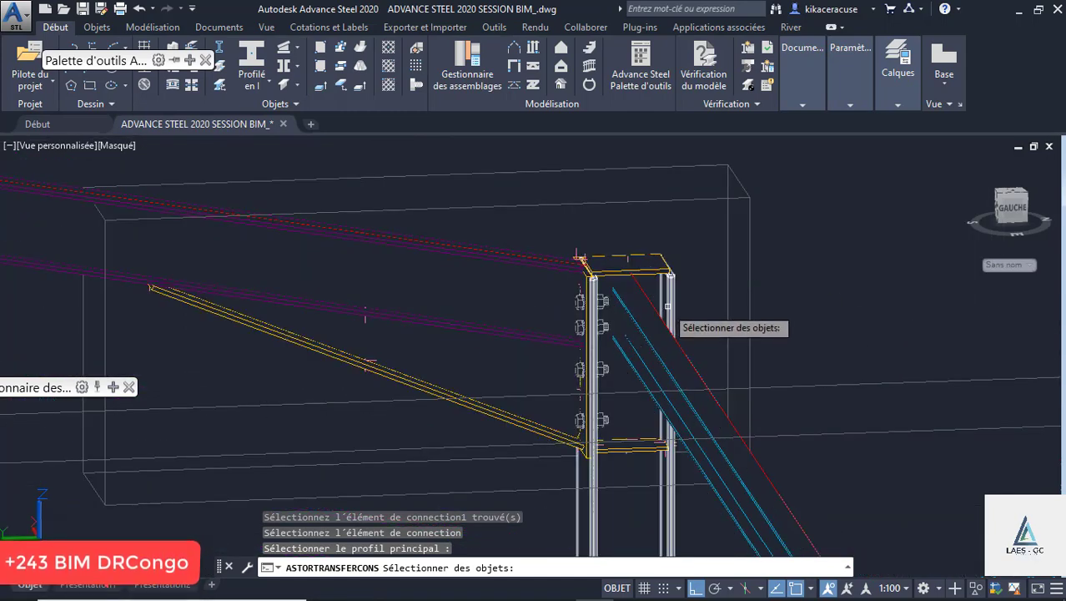
pyautogui.click(705, 388)
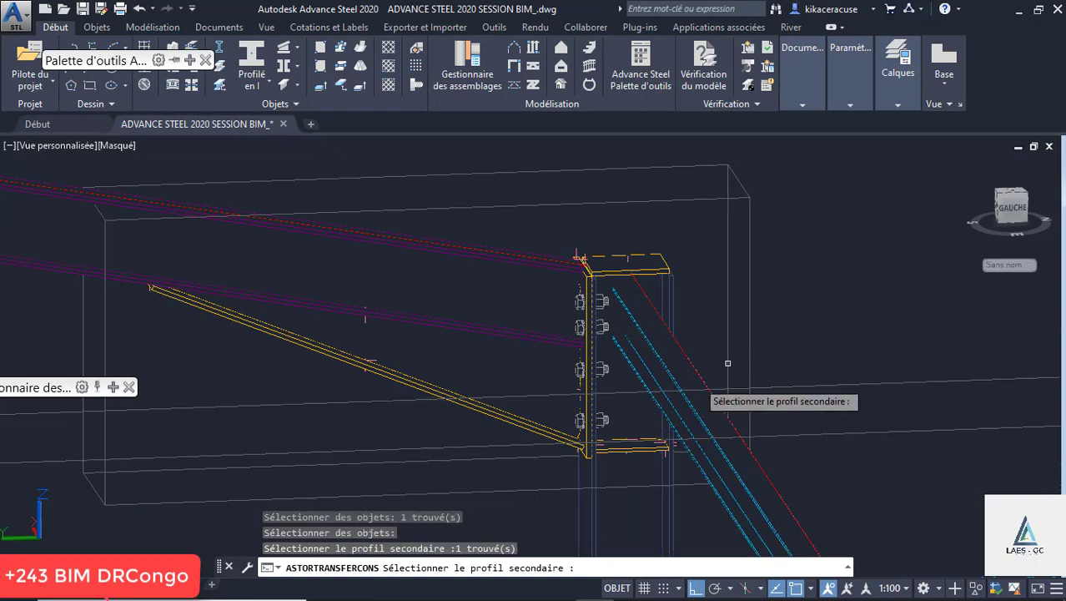
pyautogui.press('Return')
# Copy the connection to the near end frame's column on that same side, taking the column as main and the blue beam as secondary profile
pyautogui.scroll(-5, 642, 215)
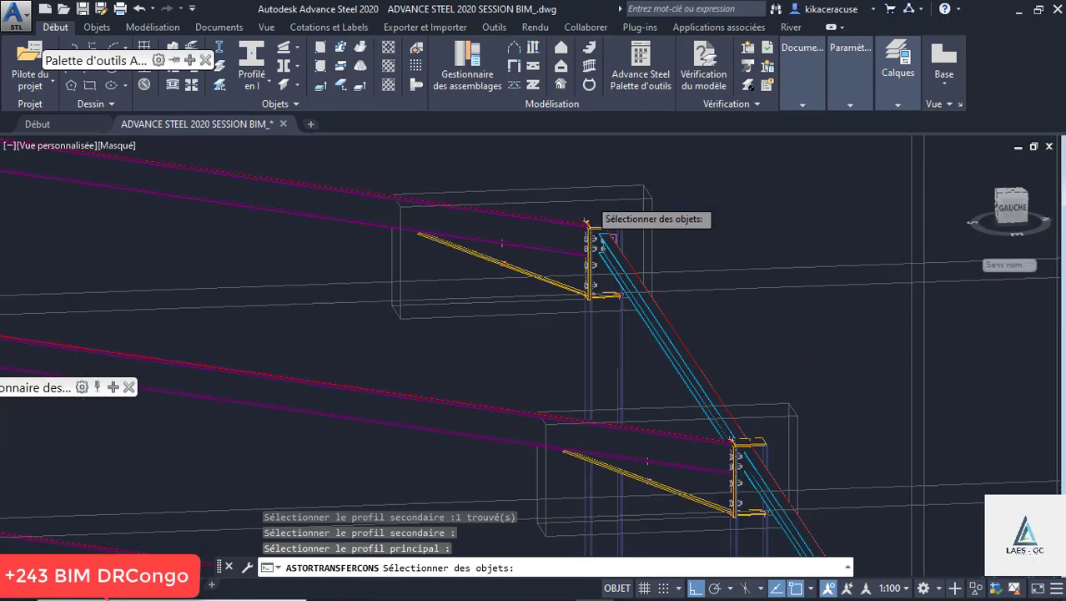
pyautogui.scroll(5, 661, 346)
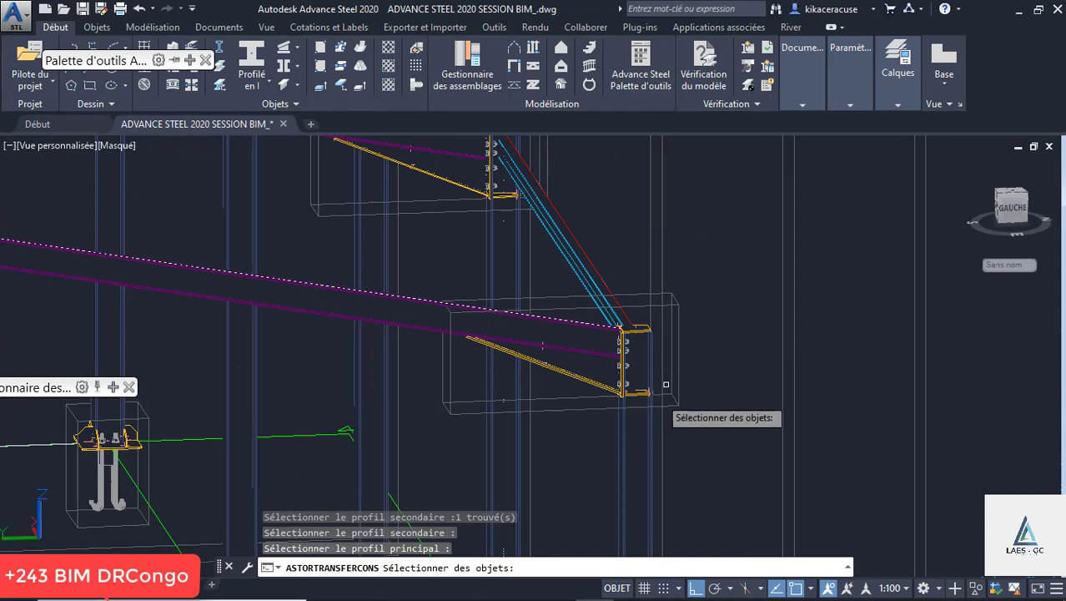
pyautogui.click(603, 325)
pyautogui.press('Return')
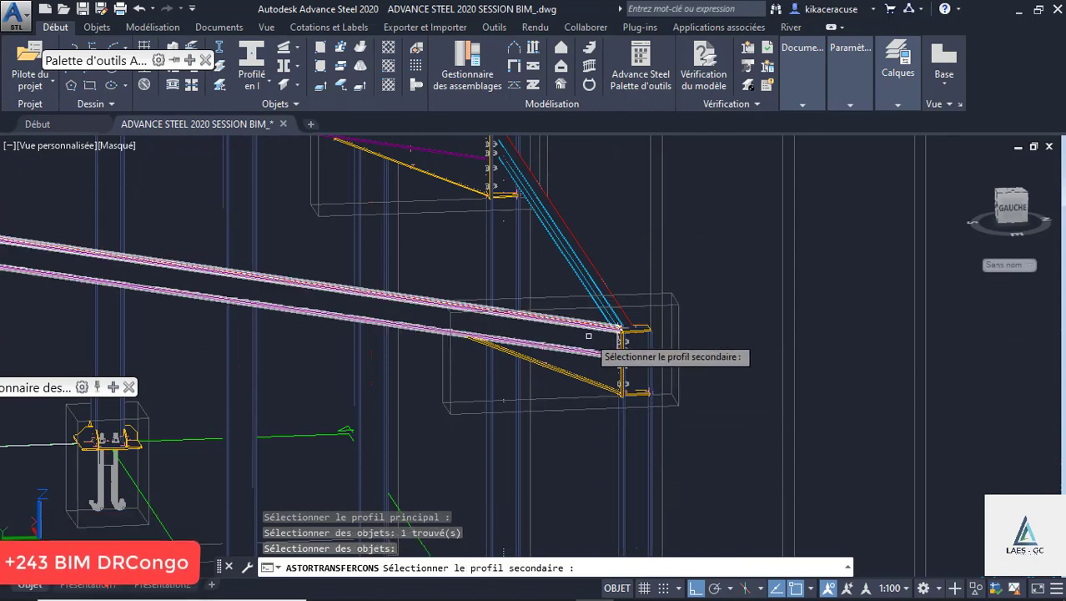
pyautogui.click(579, 258)
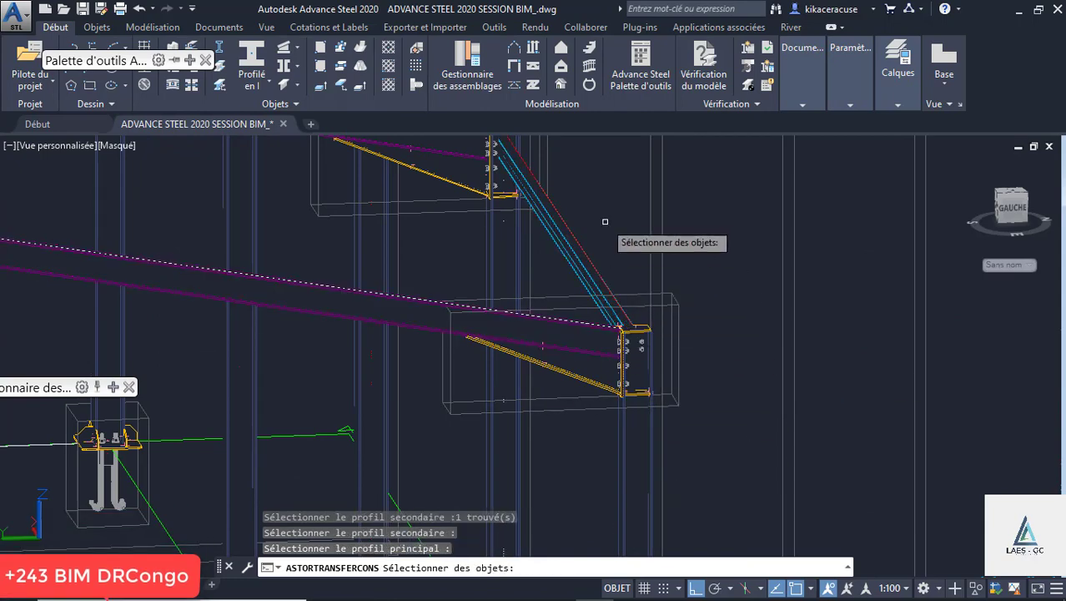
# Copy the connection to the near end frame's other column, joining it to the blue beam that ends there
pyautogui.scroll(-6, 609, 284)
pyautogui.scroll(5, 552, 317)
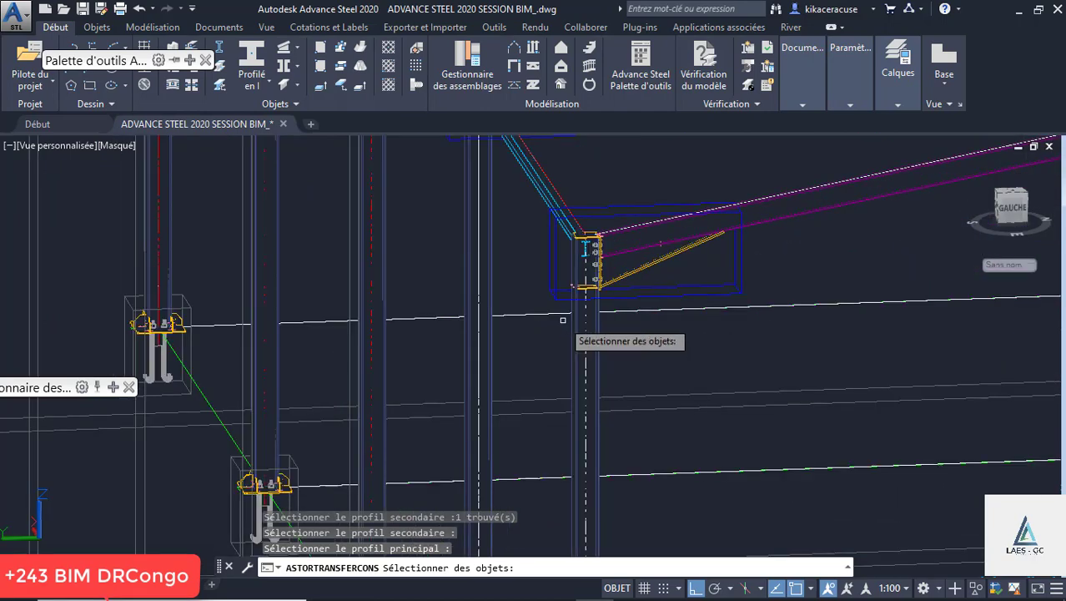
pyautogui.click(577, 336)
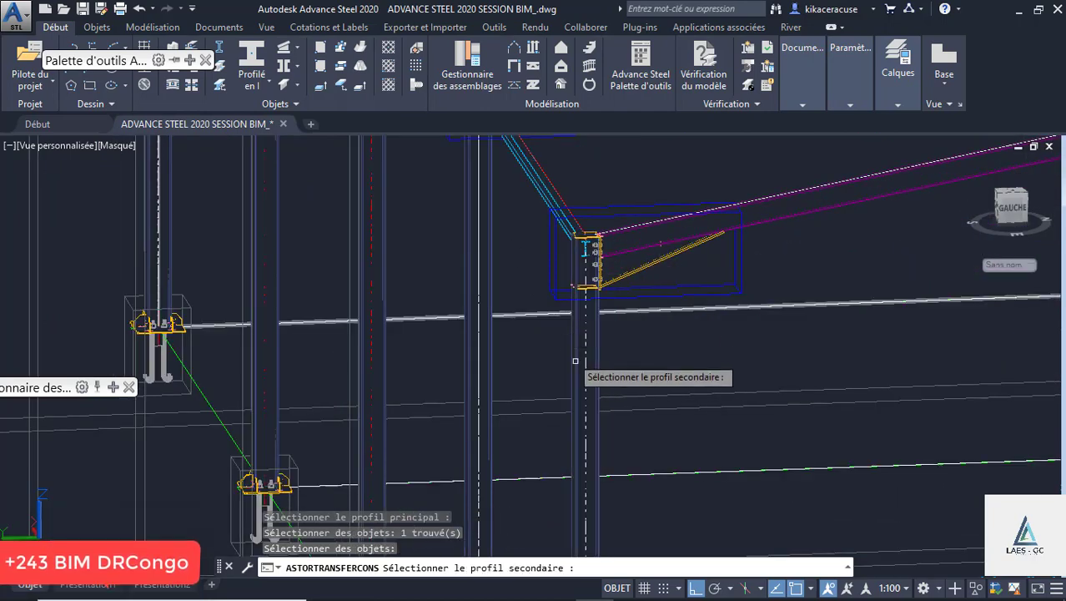
pyautogui.click(561, 219)
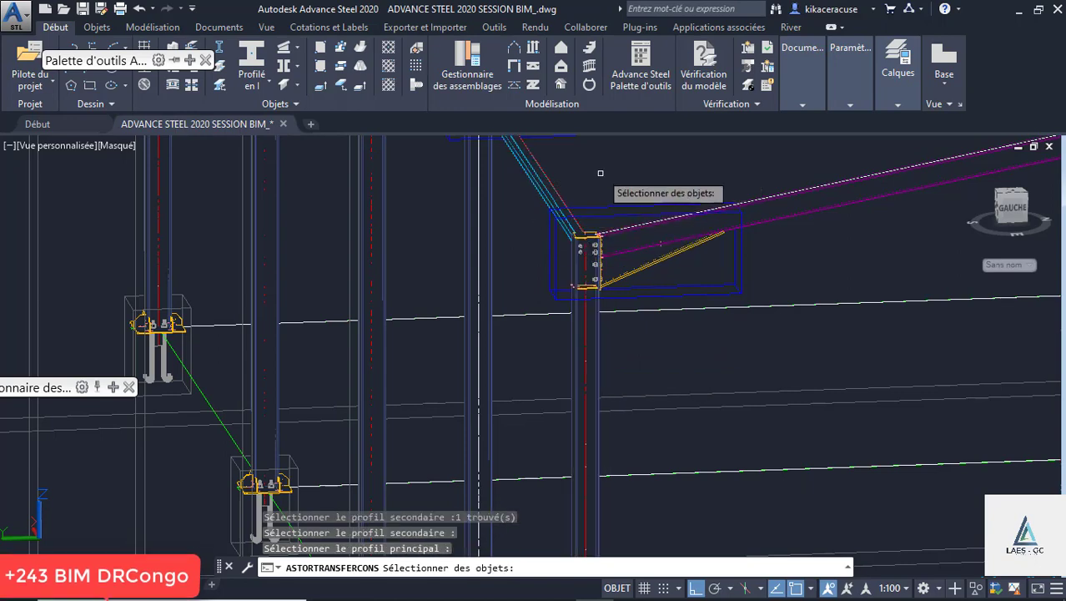
pyautogui.scroll(-6, 630, 384)
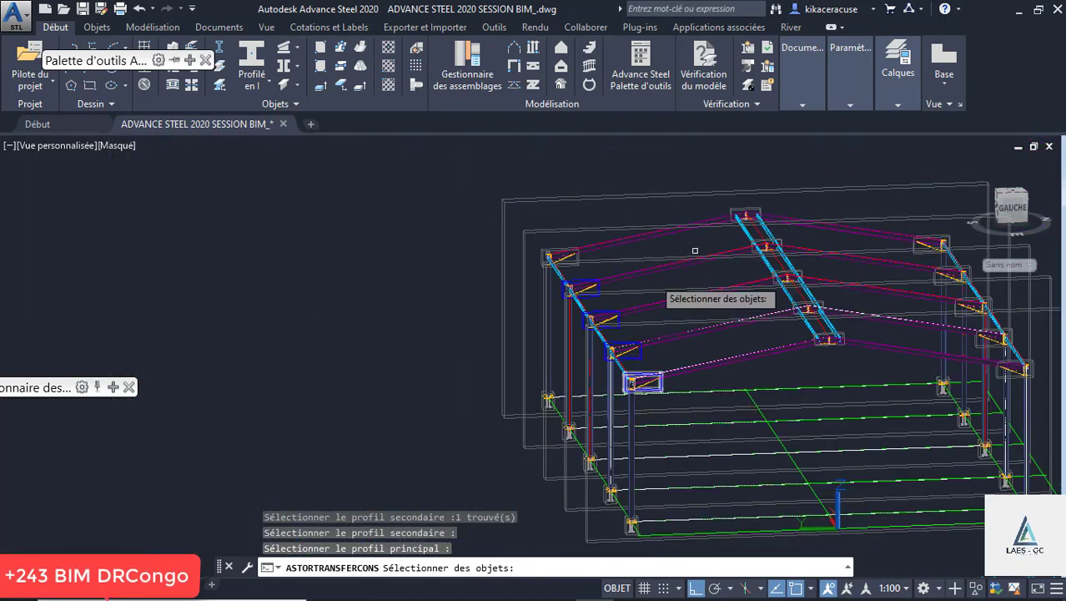
pyautogui.scroll(5, 621, 334)
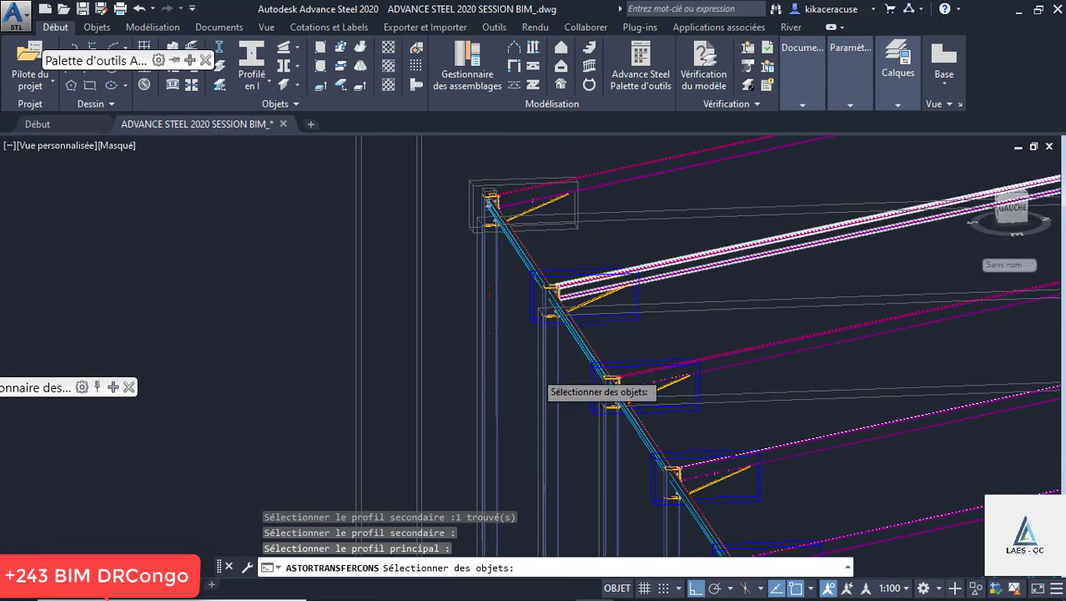
pyautogui.scroll(-5, 720, 311)
pyautogui.scroll(6, 716, 317)
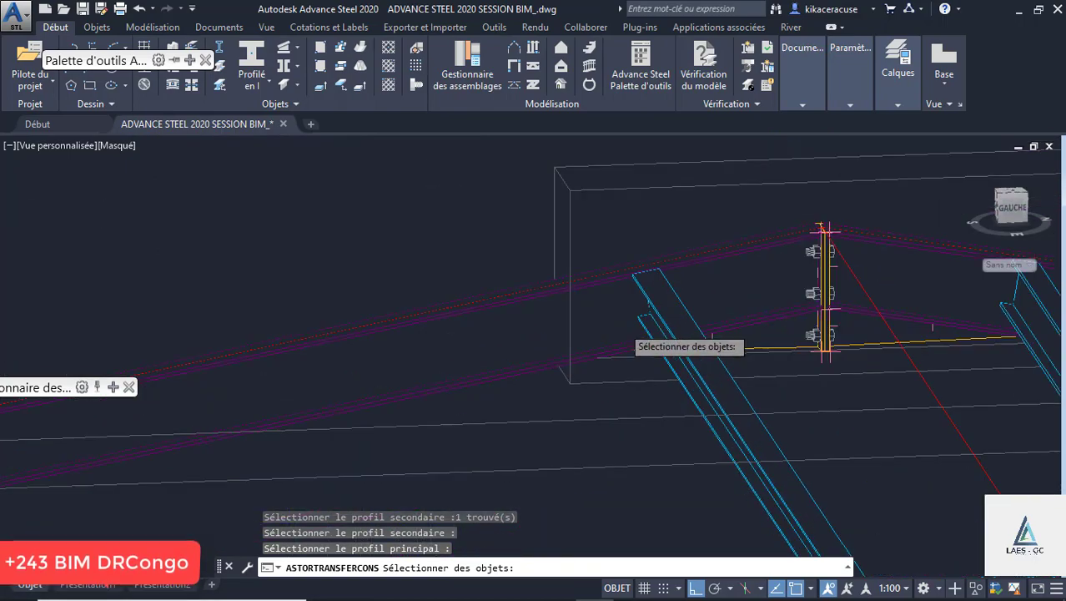
pyautogui.scroll(2, 625, 323)
pyautogui.scroll(-2, 630, 299)
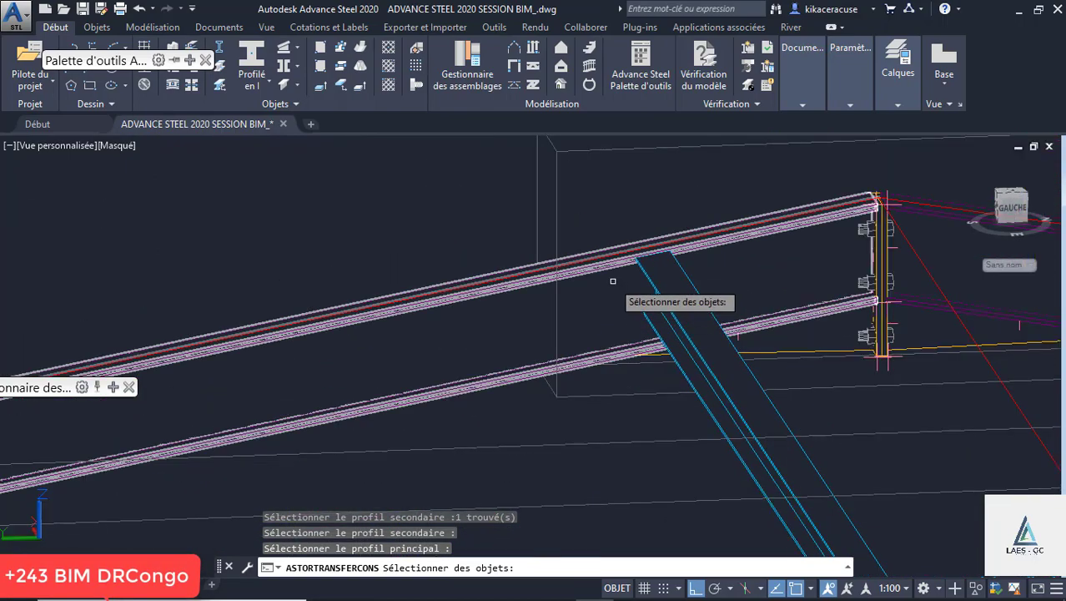
pyautogui.scroll(2, 659, 301)
pyautogui.click(581, 243)
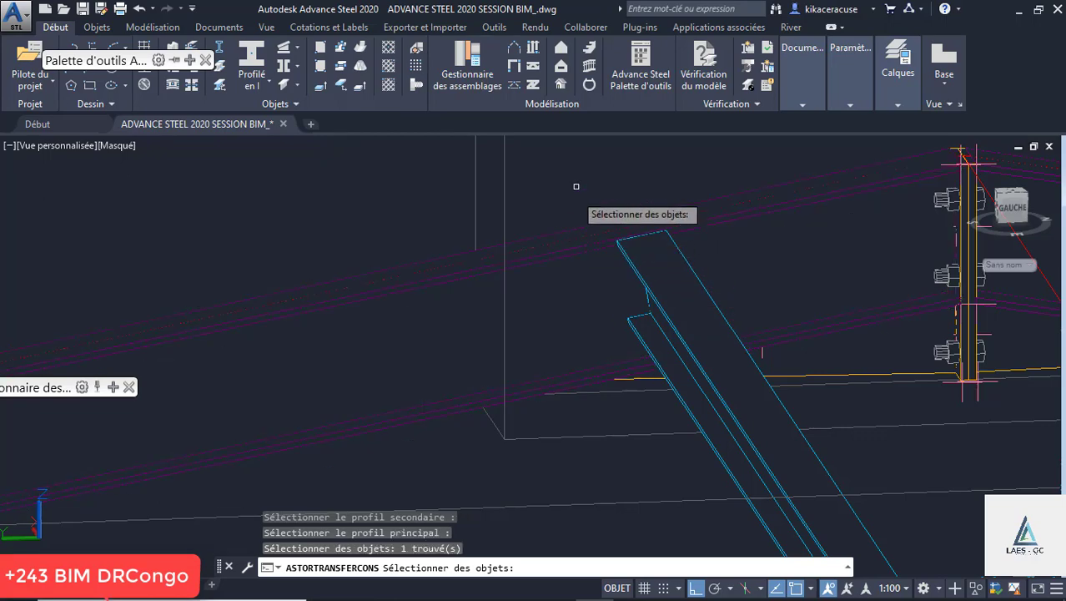
pyautogui.press('Escape')
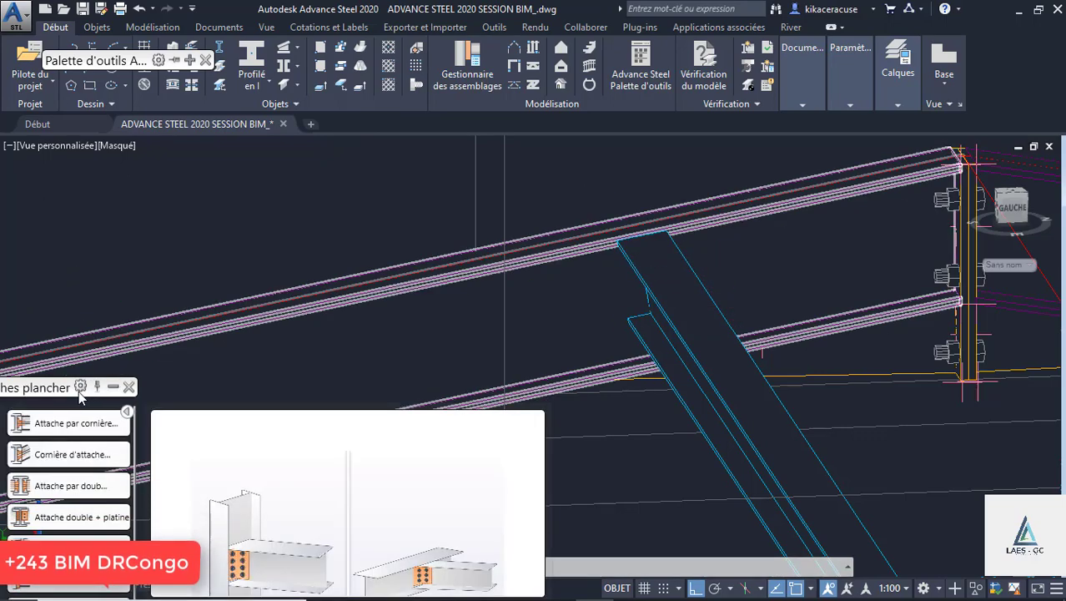
# Connect the blue beam beside the ridge to the far end frame's rafter with a Cornière d'attache en biais, taking the rafter as main profile
pyautogui.moveTo(15, 287)
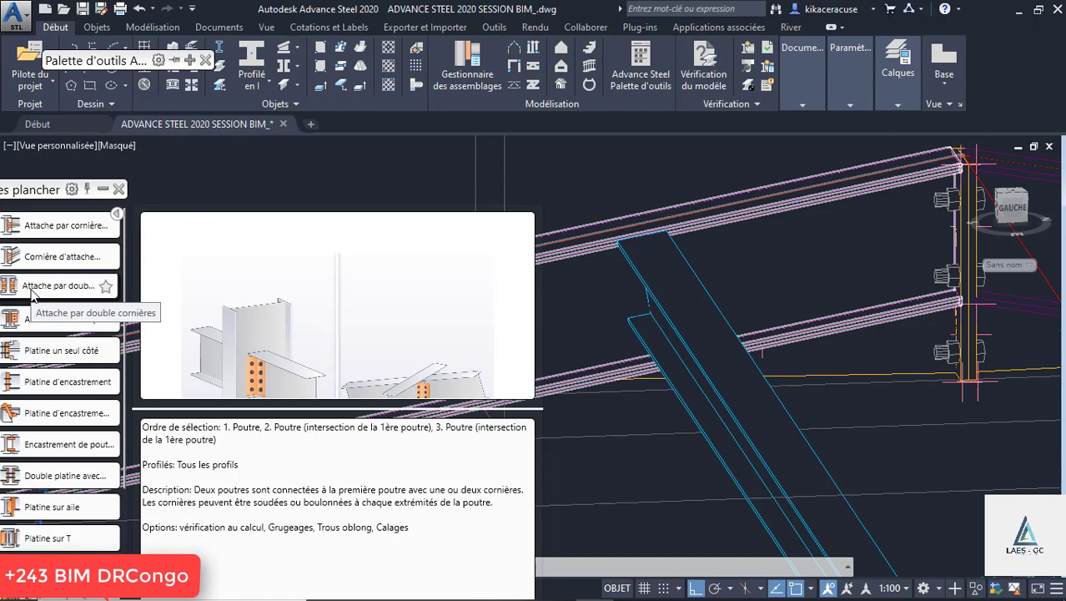
pyautogui.click(31, 256)
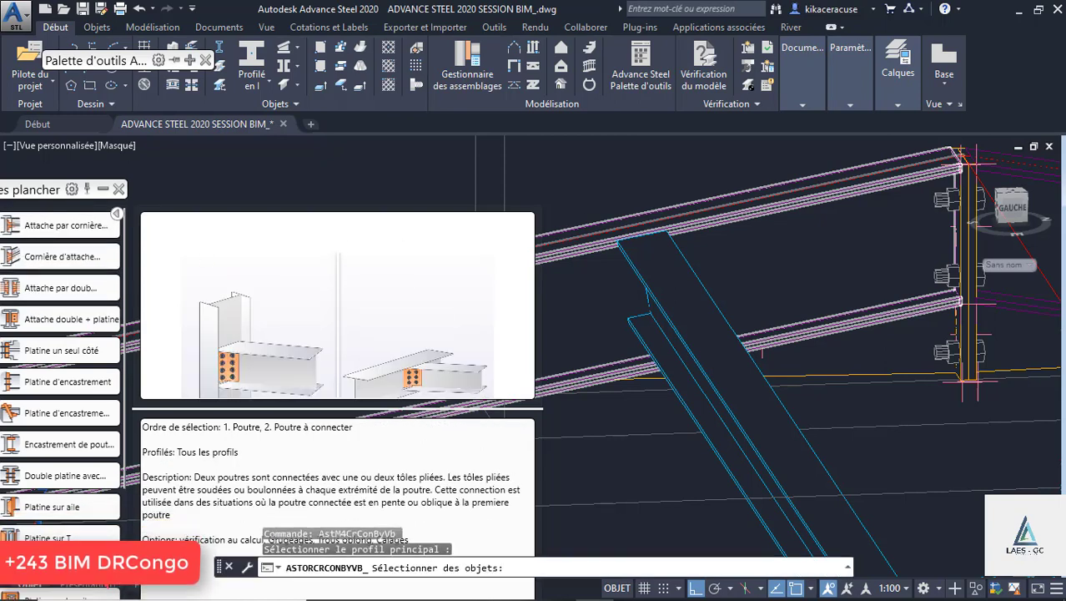
pyautogui.scroll(-2, 627, 202)
pyautogui.click(641, 218)
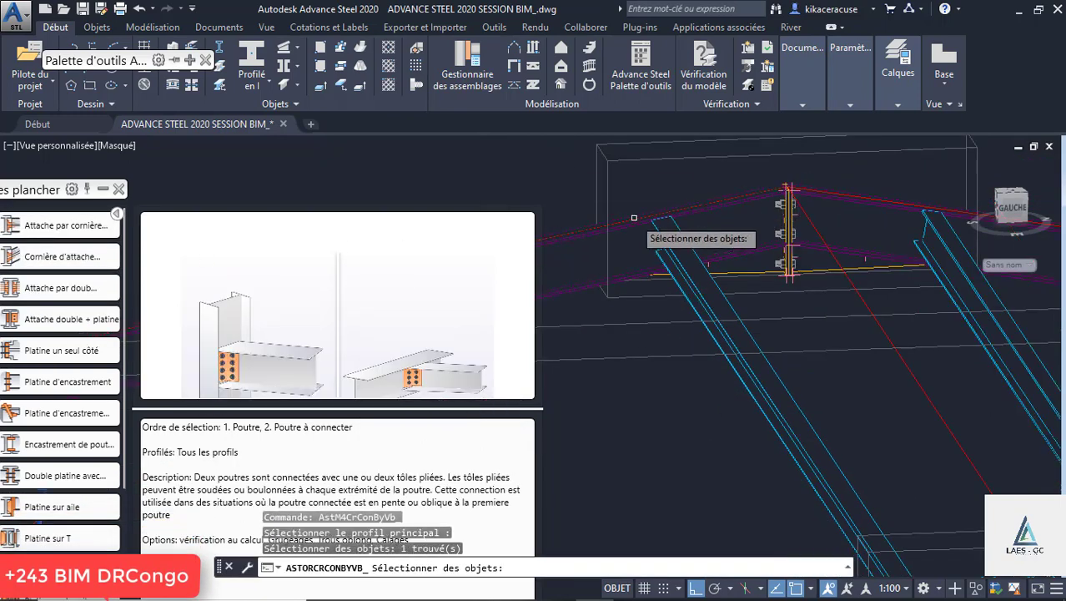
pyautogui.press('Return')
pyautogui.click(696, 267)
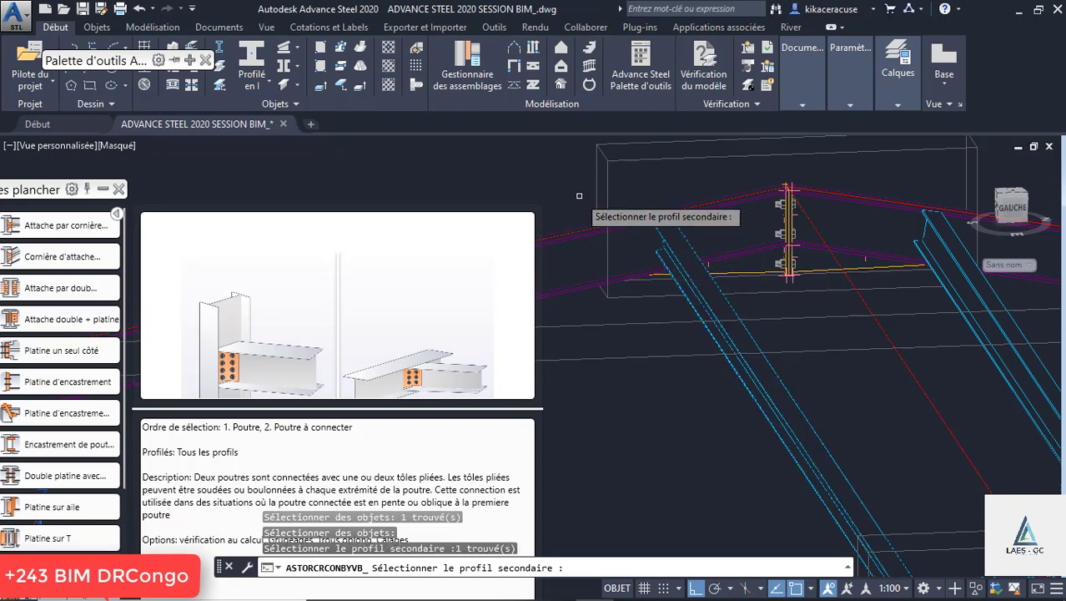
pyautogui.press('Return')
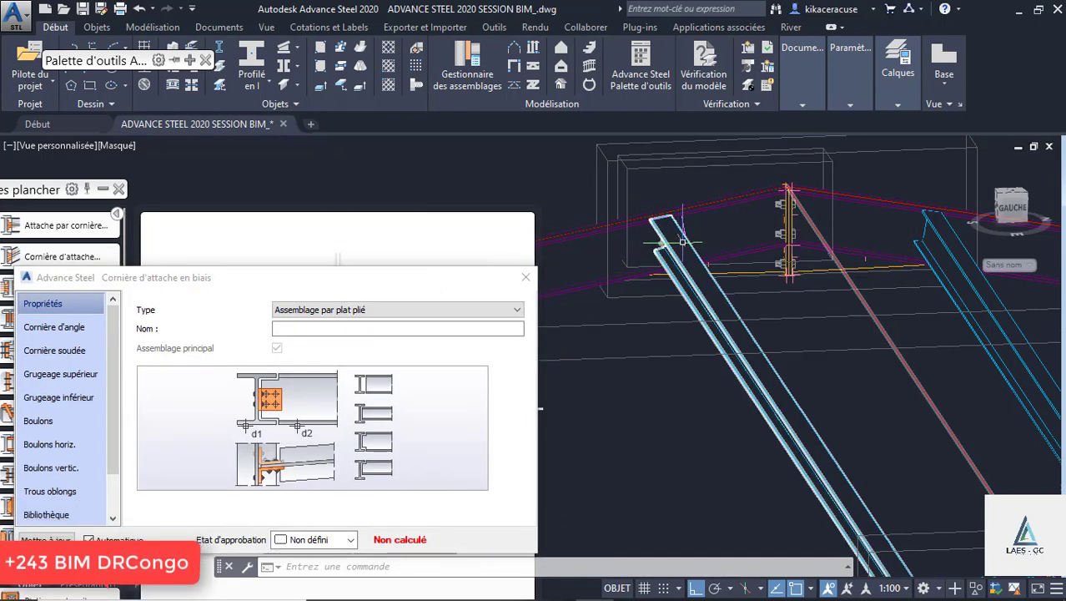
# Set the bolt diameter of the rafter's skewed connection to 16 mm and close its properties
pyautogui.keyDown('shift'); pyautogui.moveTo(673, 244); pyautogui.dragTo(634, 233, button='middle'); pyautogui.keyUp('shift')
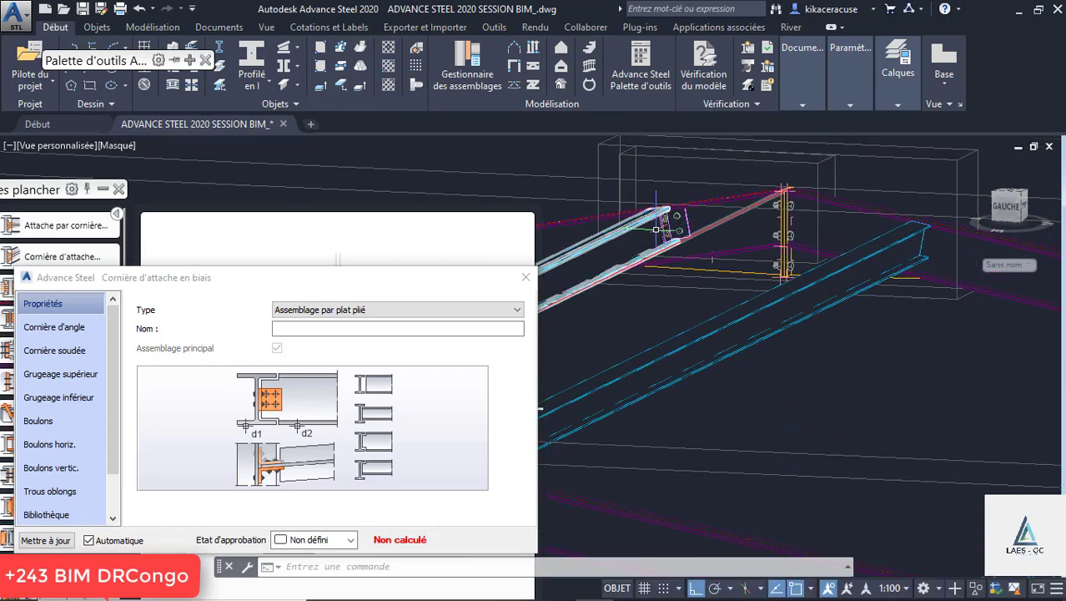
pyautogui.scroll(3, 655, 229)
pyautogui.click(41, 421)
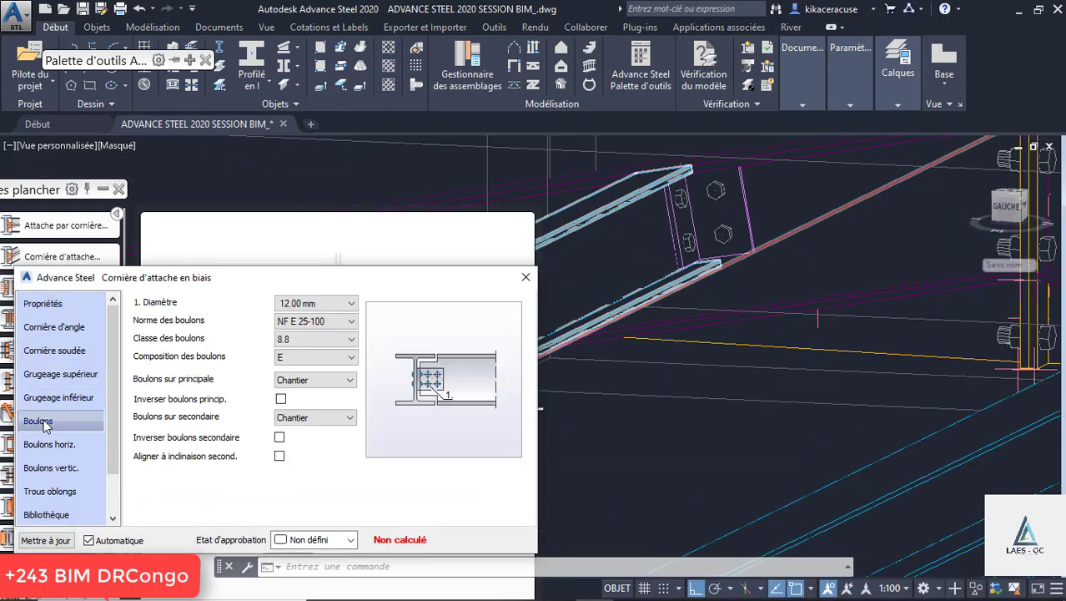
pyautogui.click(285, 306)
pyautogui.click(301, 326)
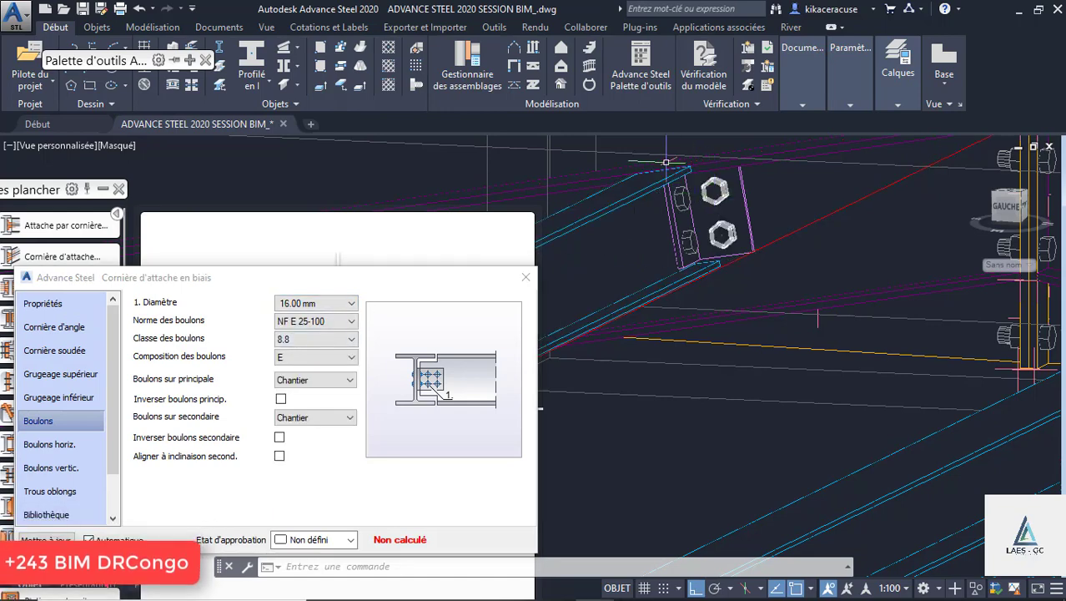
pyautogui.scroll(3, 666, 162)
pyautogui.scroll(-2, 727, 219)
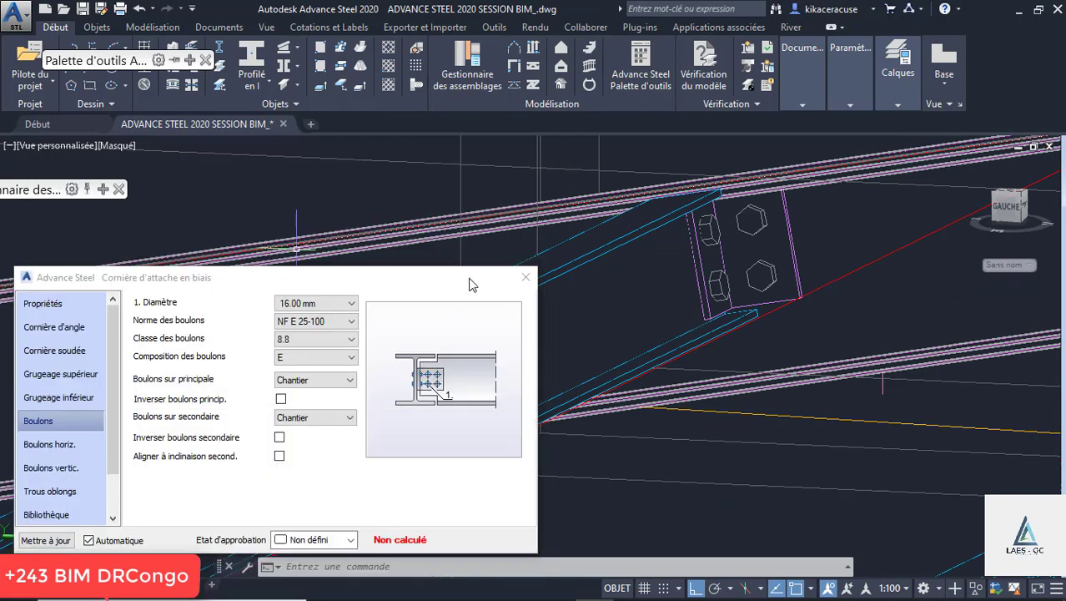
pyautogui.click(524, 280)
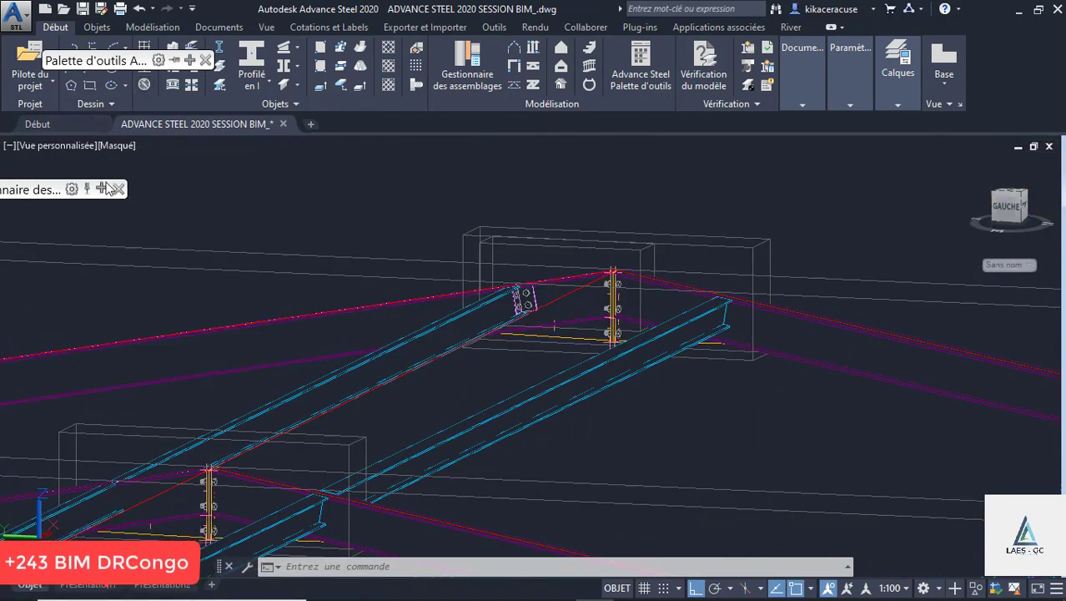
# Start copying the far rafter's skewed connection multiple times, taking the far end frame's other rafter and both near end frame rafters as main profiles
pyautogui.moveTo(166, 64)
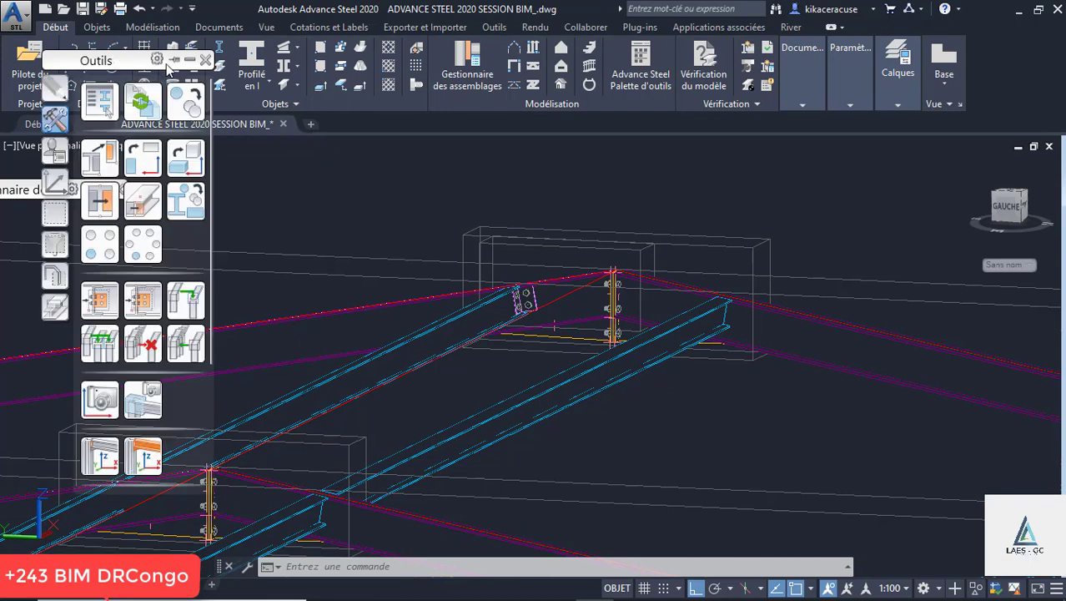
pyautogui.click(143, 304)
pyautogui.scroll(3, 661, 236)
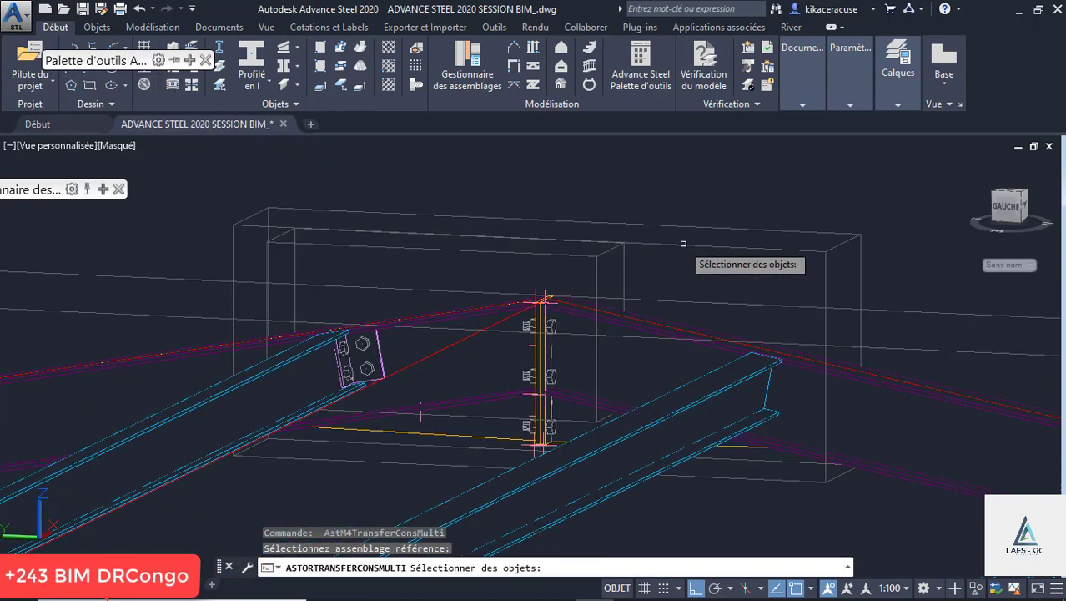
pyautogui.click(594, 256)
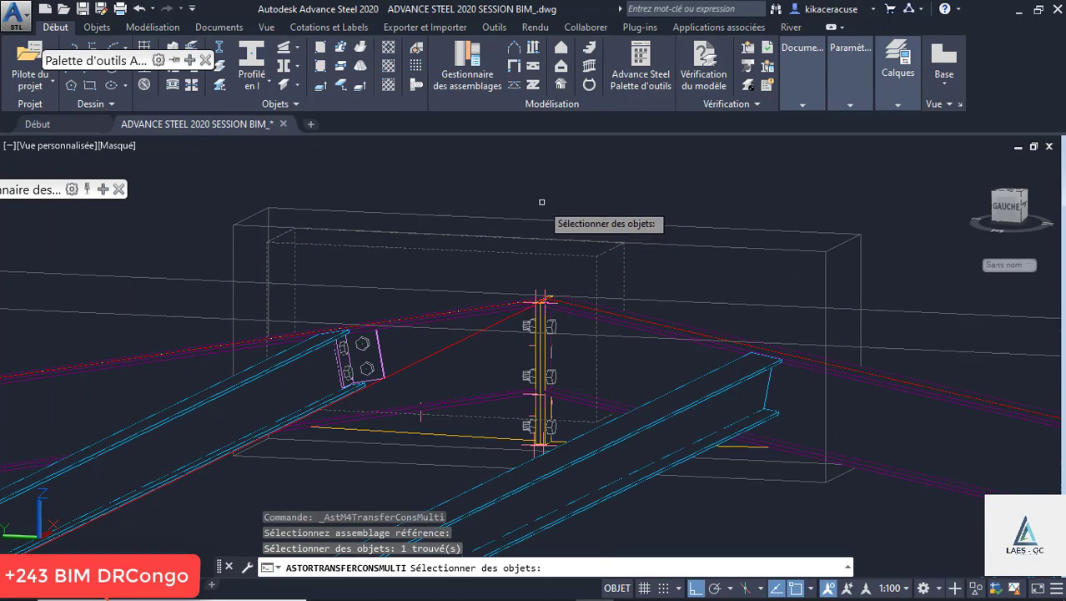
pyautogui.scroll(-3, 505, 165)
pyautogui.scroll(1, 725, 285)
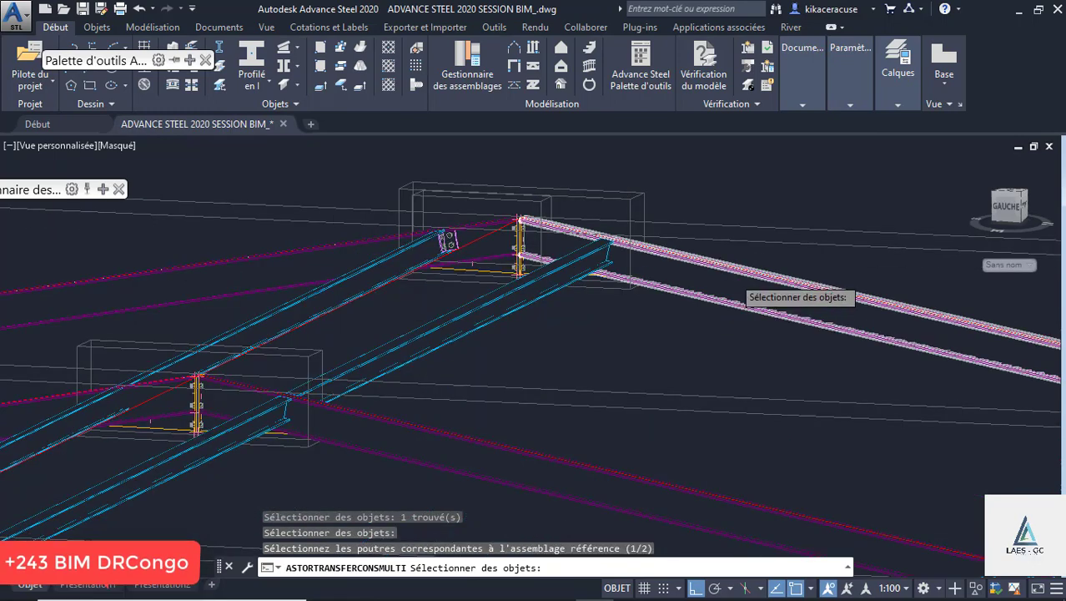
pyautogui.scroll(-1, 711, 301)
pyautogui.scroll(1, 677, 328)
pyautogui.scroll(1, 677, 327)
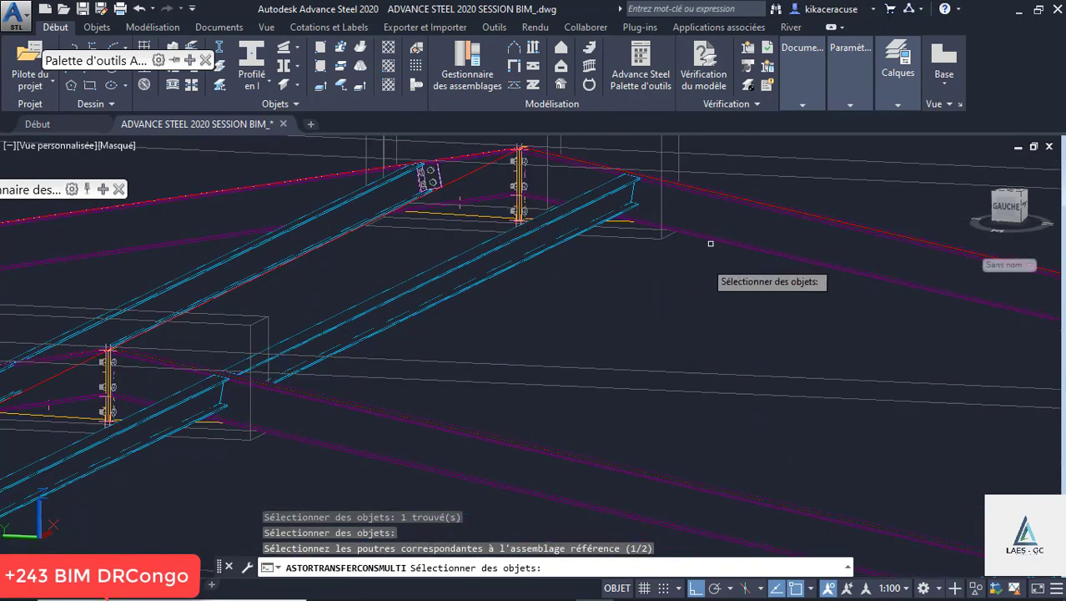
pyautogui.click(726, 203)
pyautogui.scroll(-3, 726, 203)
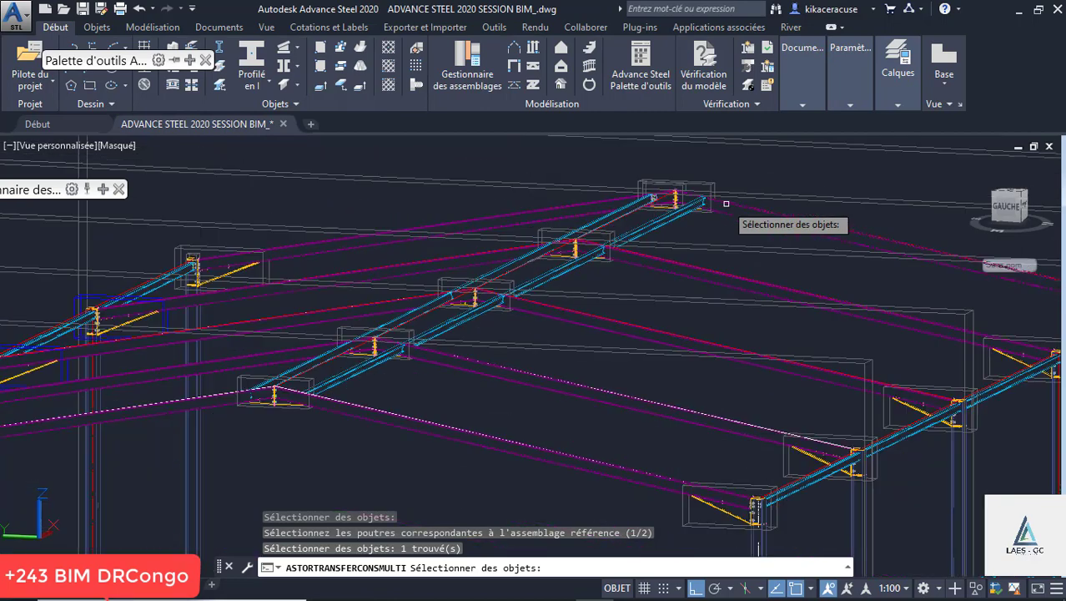
pyautogui.click(536, 448)
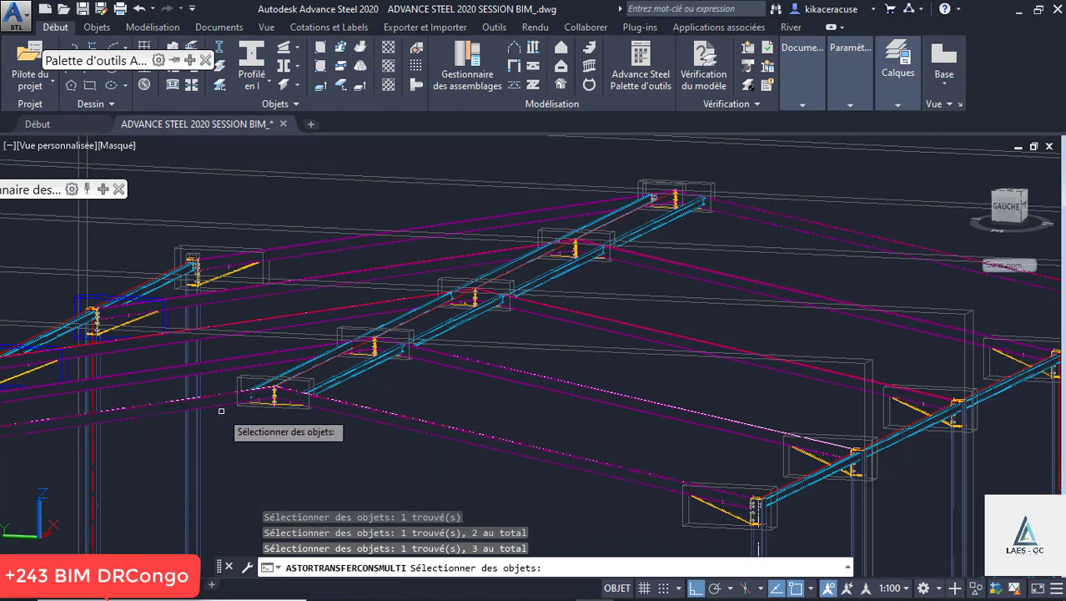
pyautogui.press('Return')
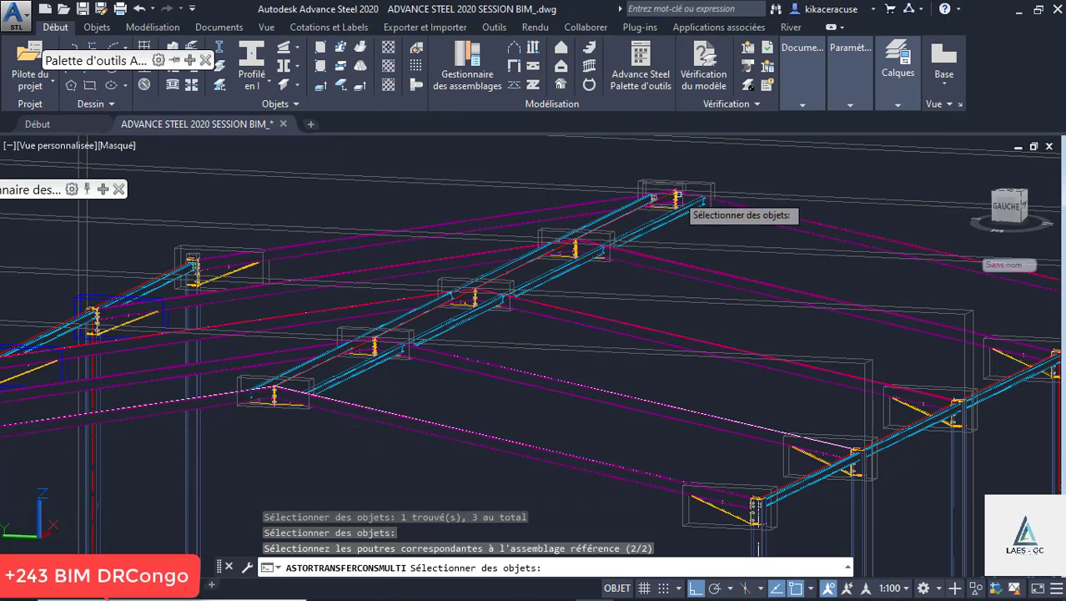
# Complete the multiple copy by taking the blue beams that end beside the ridge at those three rafters as secondary profiles
pyautogui.click(668, 244)
pyautogui.scroll(-4, 633, 235)
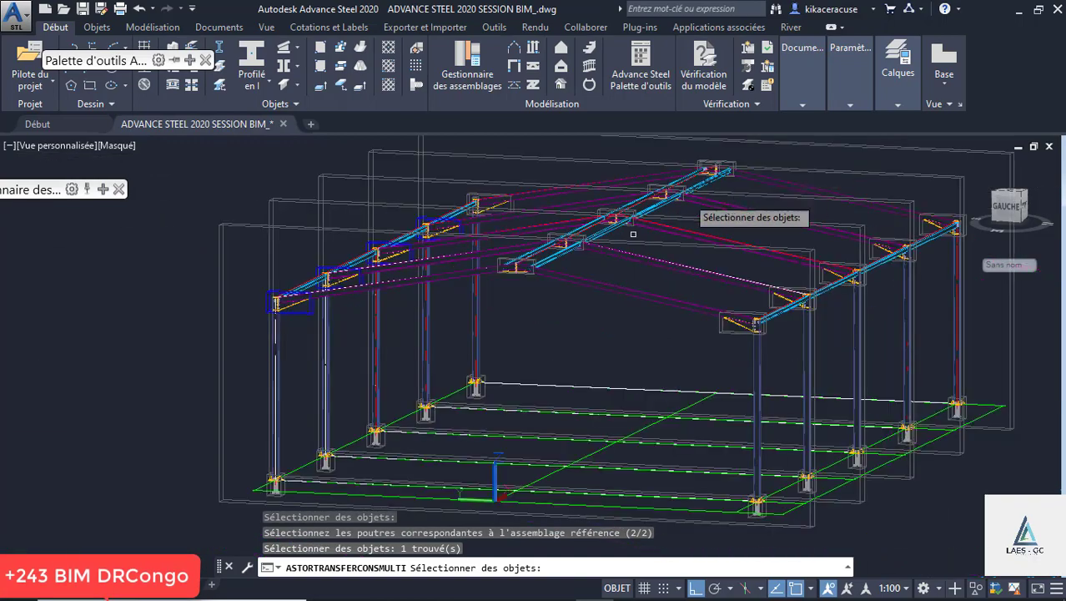
pyautogui.scroll(4, 542, 296)
pyautogui.click(597, 215)
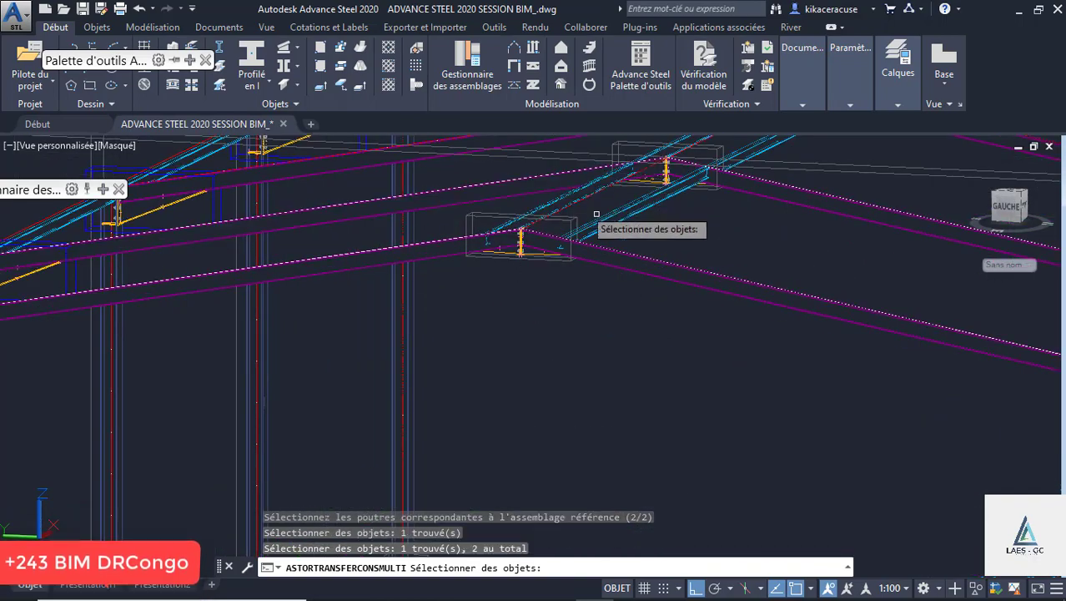
pyautogui.press('Return')
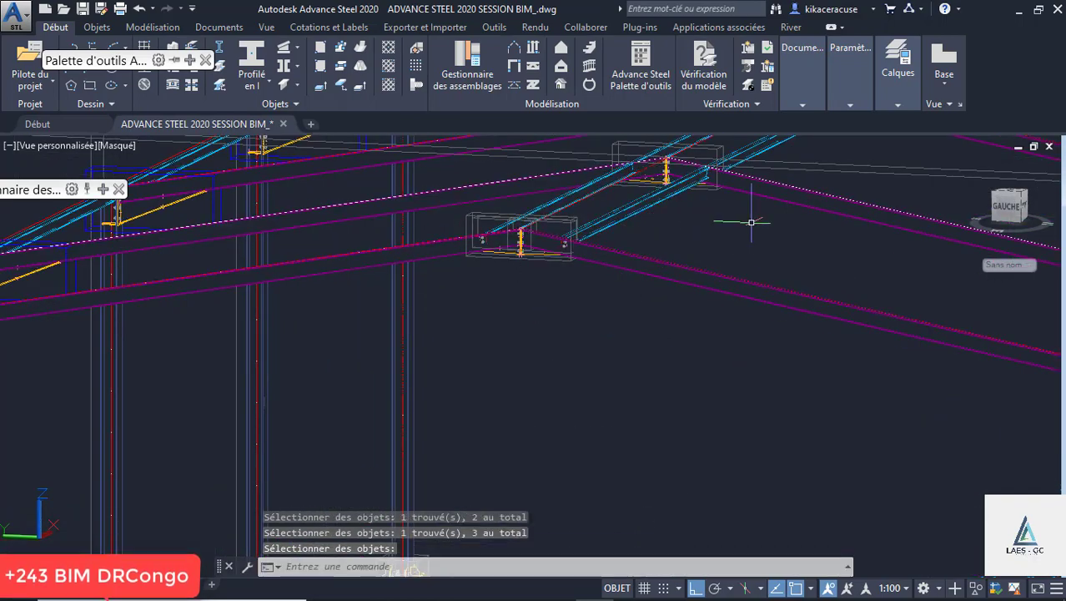
# Examine the copied connections beside the ridge and at the eaves, and the beam joints at the intermediate rafters
pyautogui.scroll(5, 564, 248)
pyautogui.scroll(-8, 757, 438)
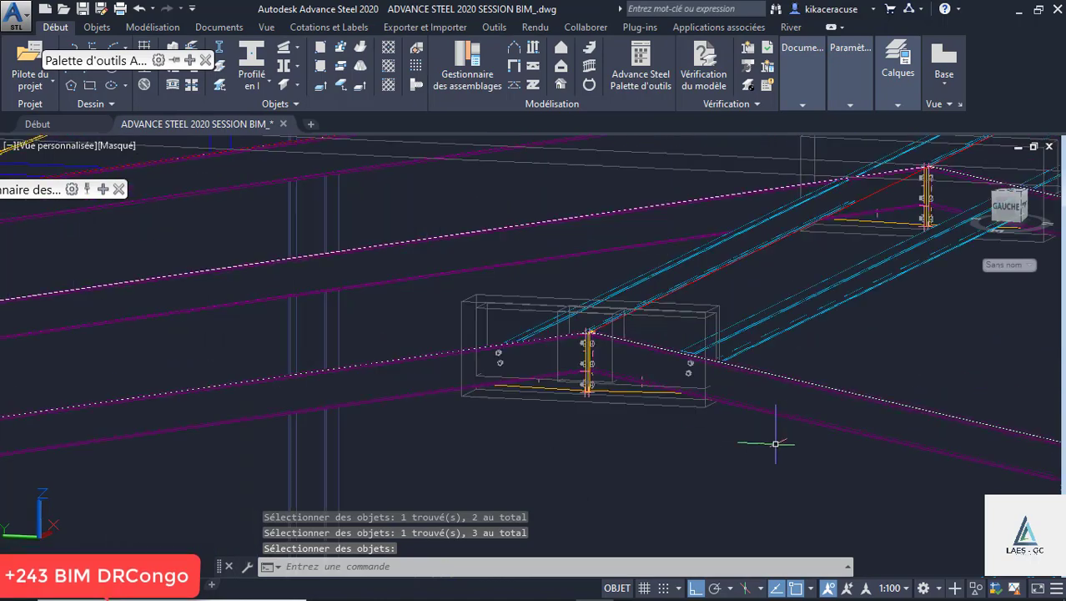
pyautogui.scroll(3, 485, 282)
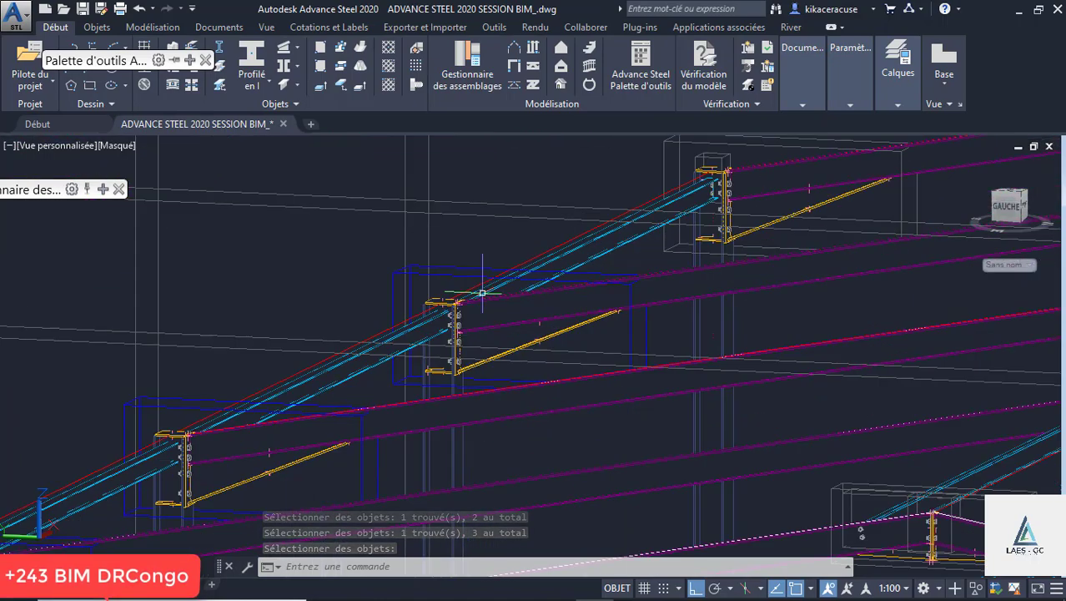
pyautogui.scroll(-3, 485, 235)
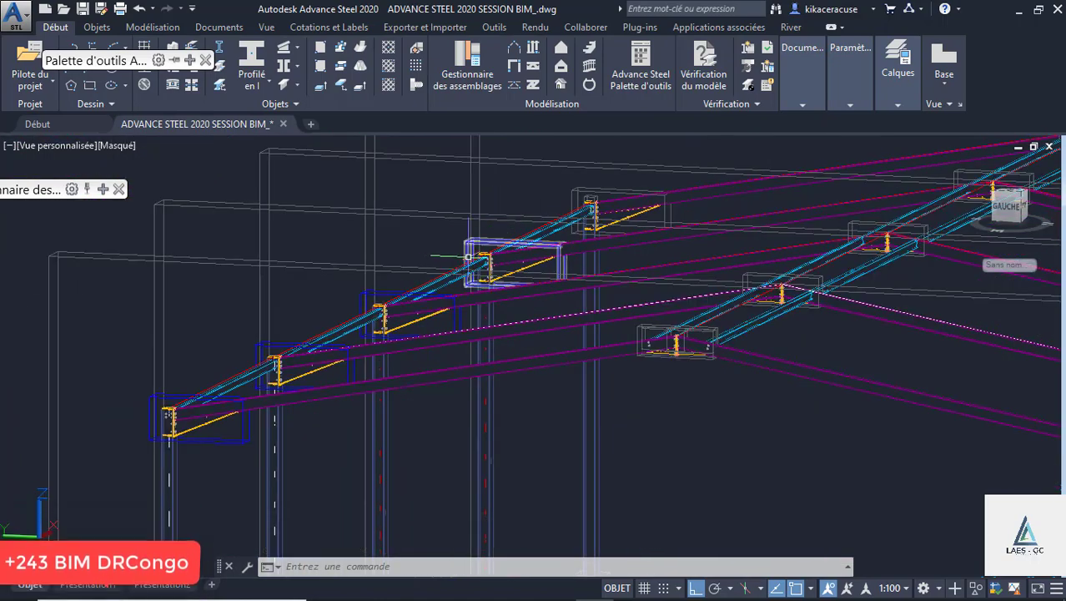
pyautogui.keyDown('shift'); pyautogui.moveTo(464, 257); pyautogui.dragTo(504, 257, button='middle'); pyautogui.keyUp('shift')
pyautogui.scroll(-5, 523, 336)
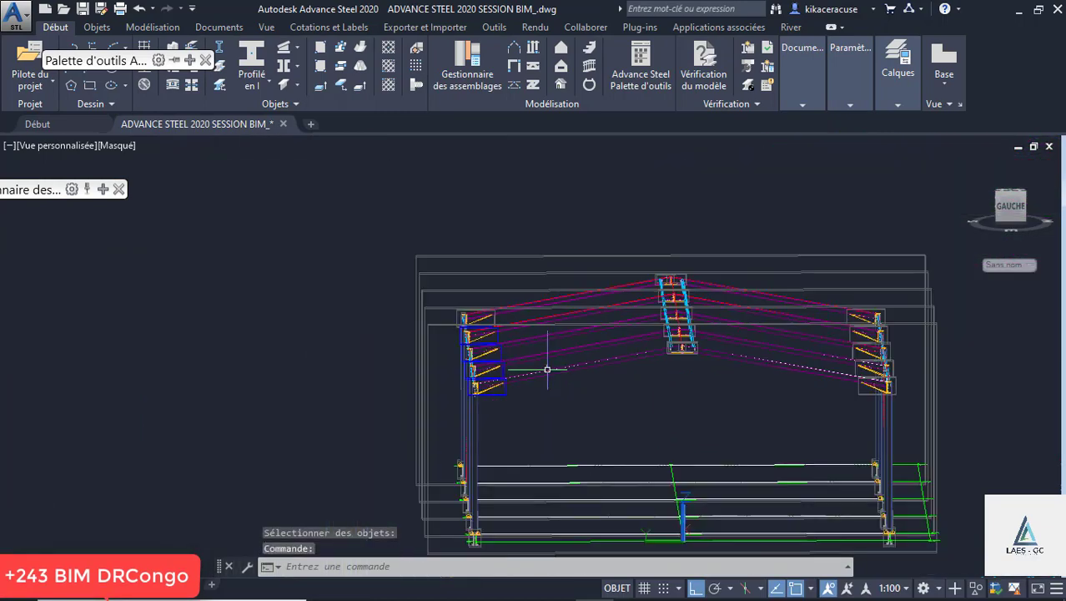
pyautogui.scroll(6, 517, 338)
pyautogui.scroll(-4, 477, 403)
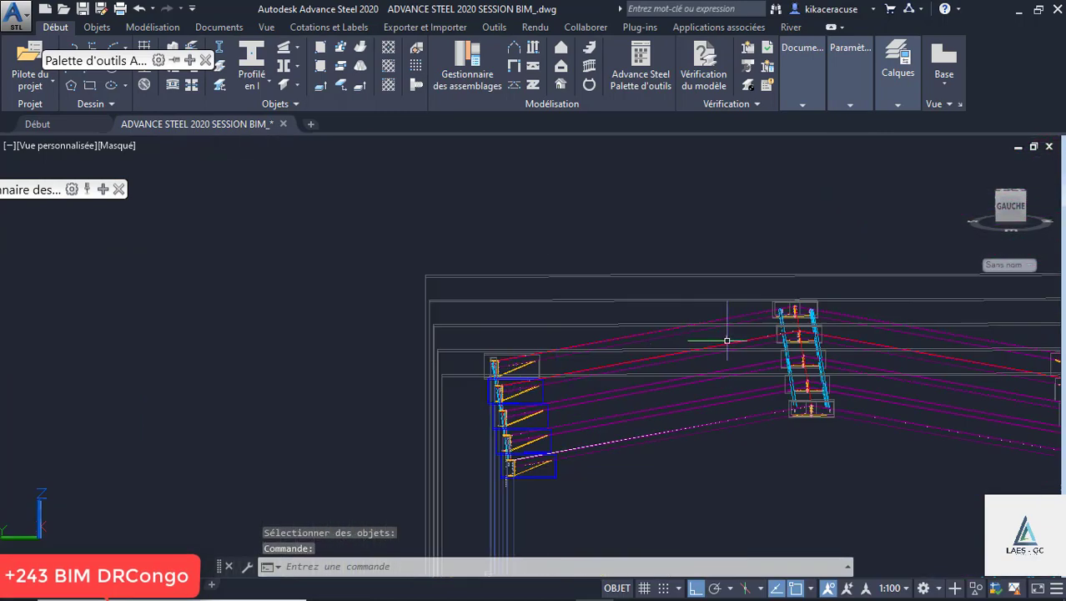
pyautogui.scroll(7, 764, 329)
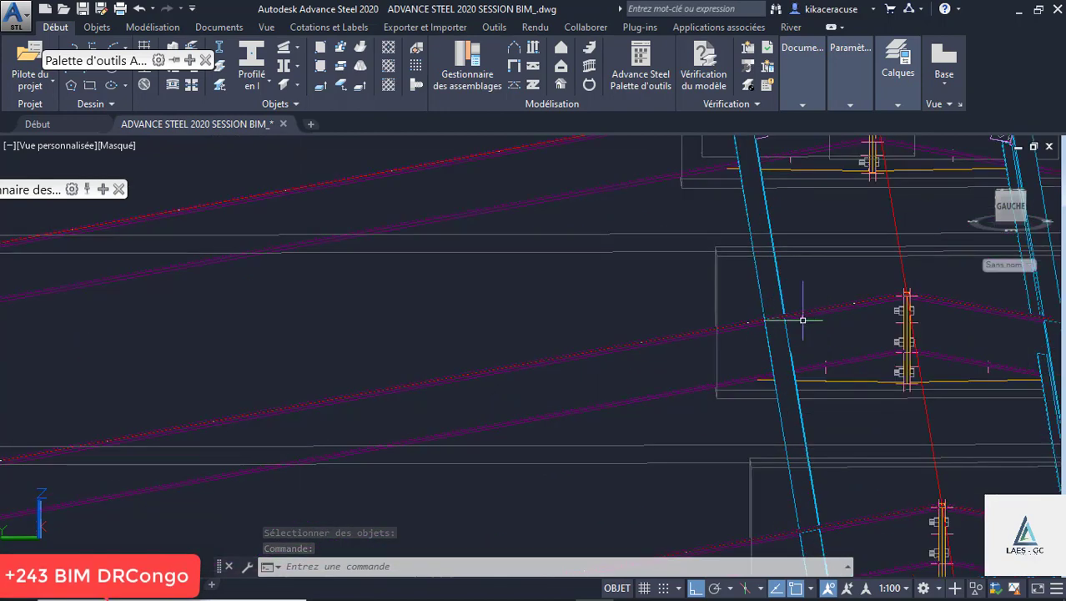
# Create an Assemblage par double cornières at the second frame from the far end, joining the two blue beams beside the ridge to its rafter
pyautogui.moveTo(103, 191)
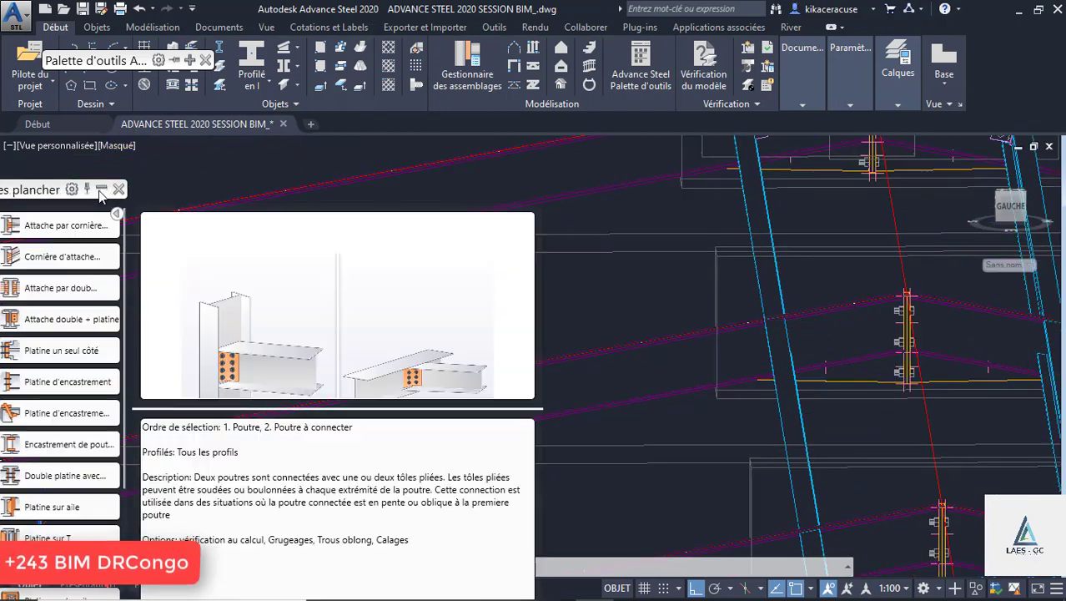
pyautogui.moveTo(39, 292)
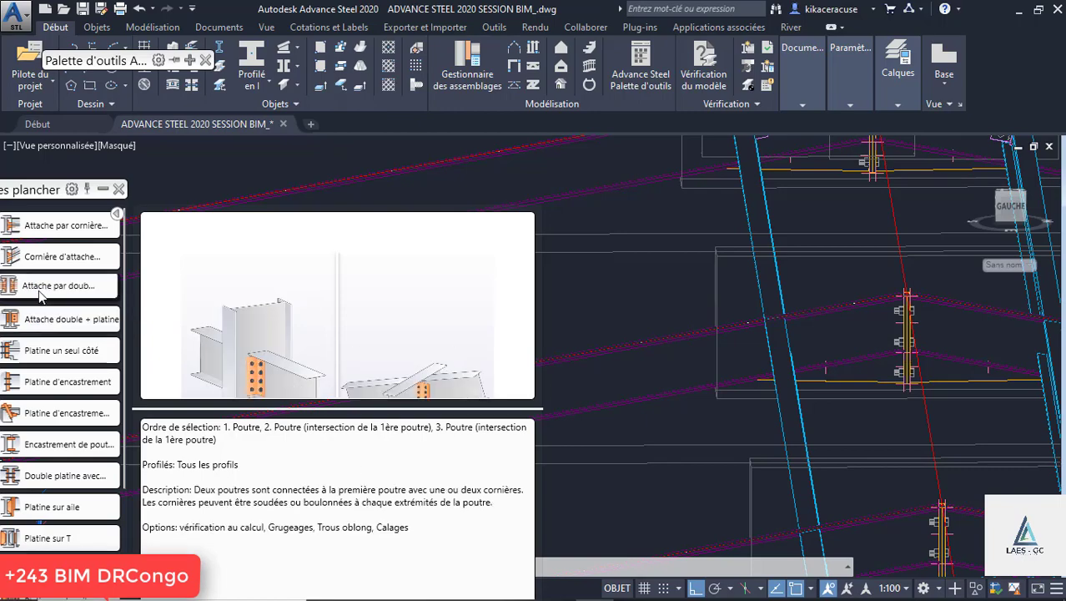
pyautogui.click(40, 292)
pyautogui.scroll(-3, 810, 262)
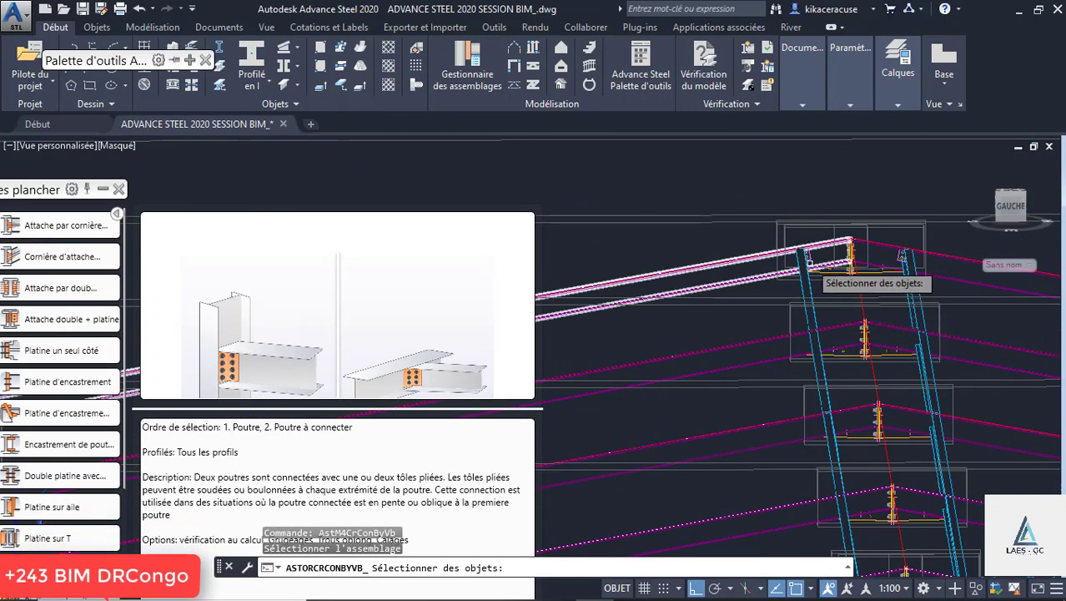
pyautogui.scroll(5, 808, 262)
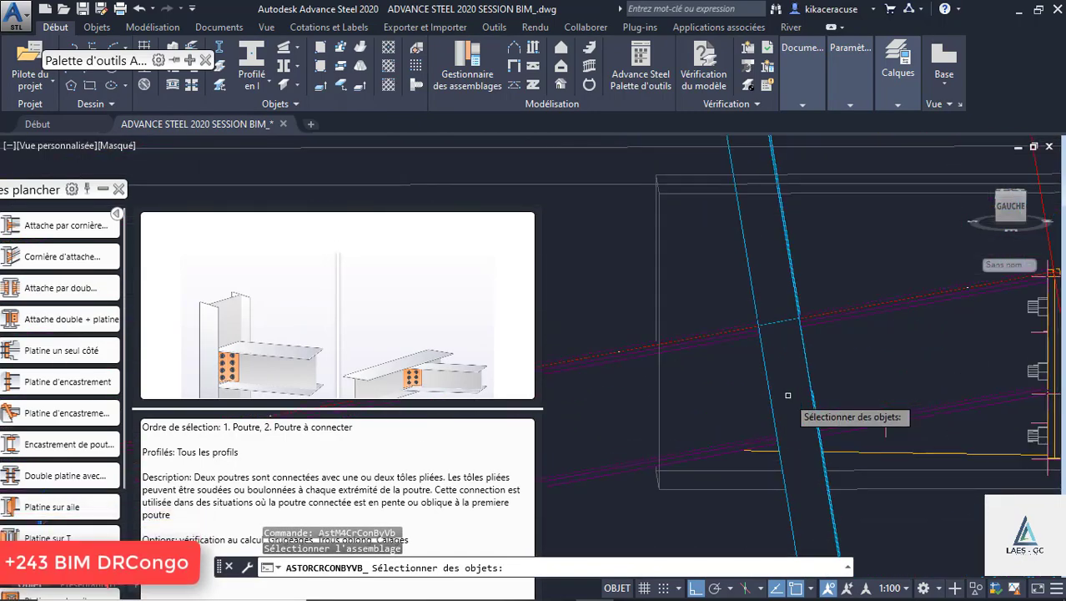
pyautogui.scroll(-3, 758, 271)
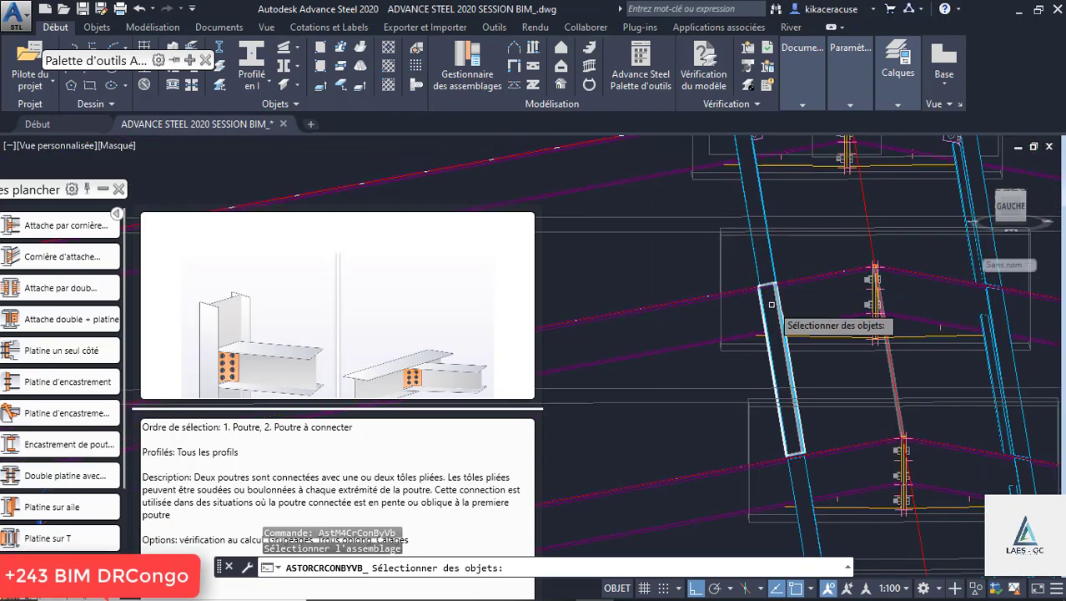
pyautogui.scroll(5, 772, 305)
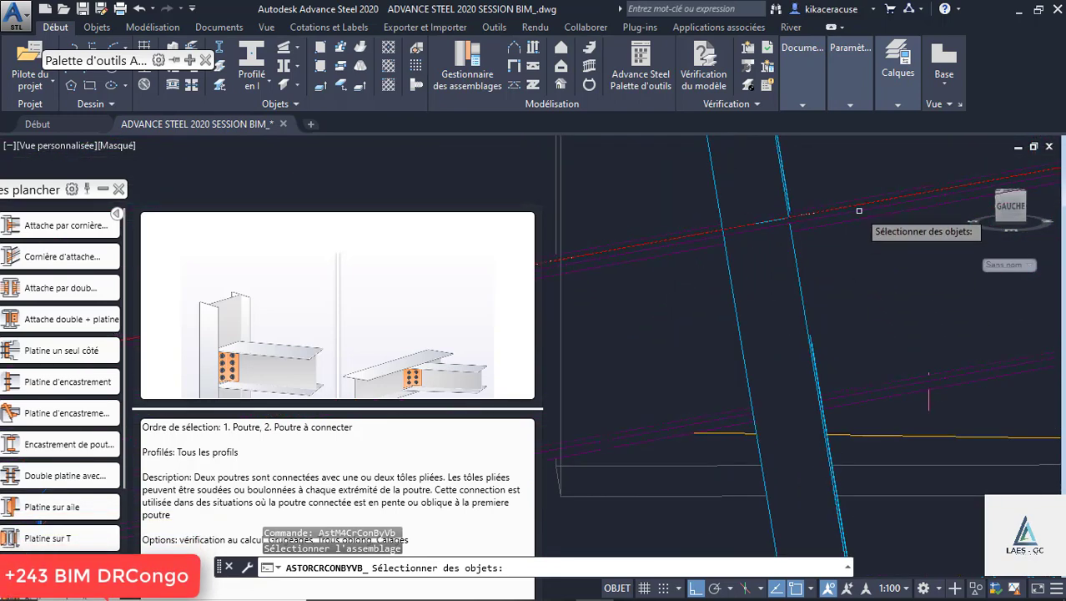
pyautogui.scroll(-2, 859, 210)
pyautogui.click(830, 250)
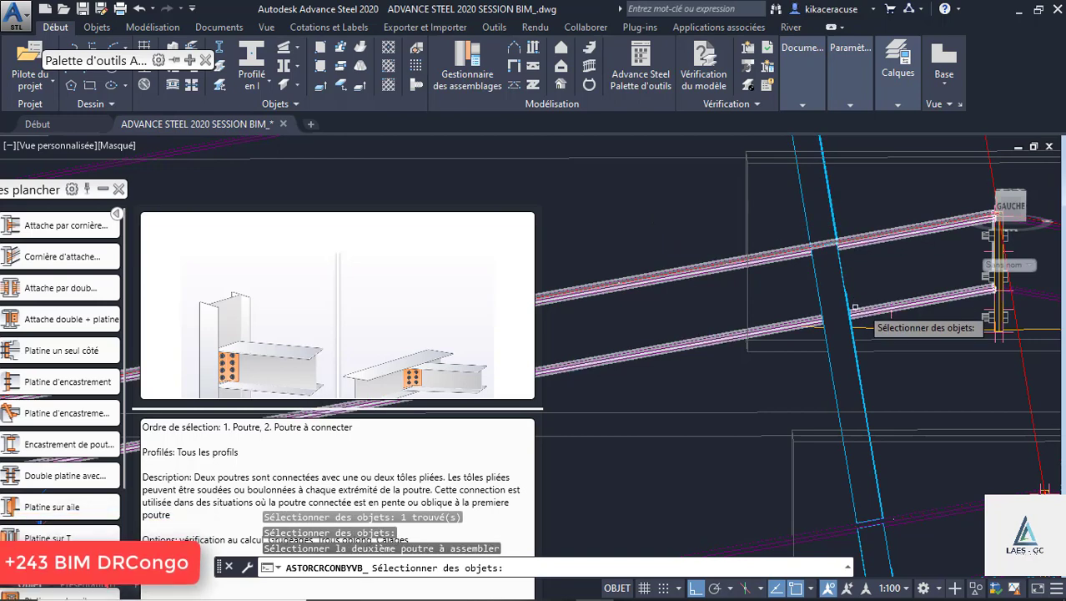
pyautogui.click(835, 439)
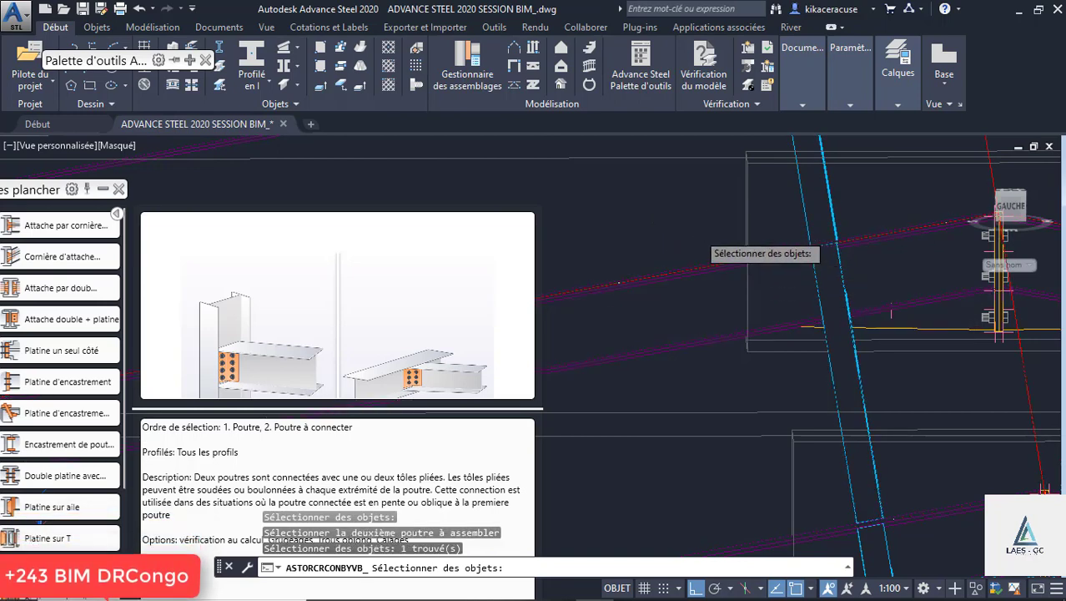
pyautogui.press('Return')
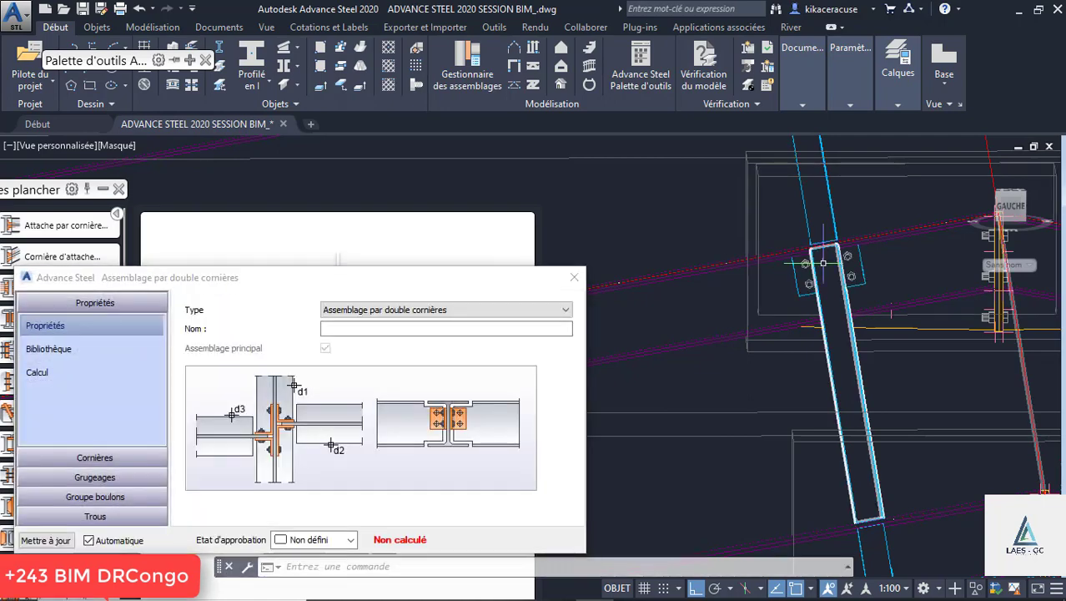
# Set the bolt diameter of the double-angle connection to 16 mm
pyautogui.keyDown('shift'); pyautogui.moveTo(834, 317); pyautogui.dragTo(814, 290, button='middle'); pyautogui.keyUp('shift')
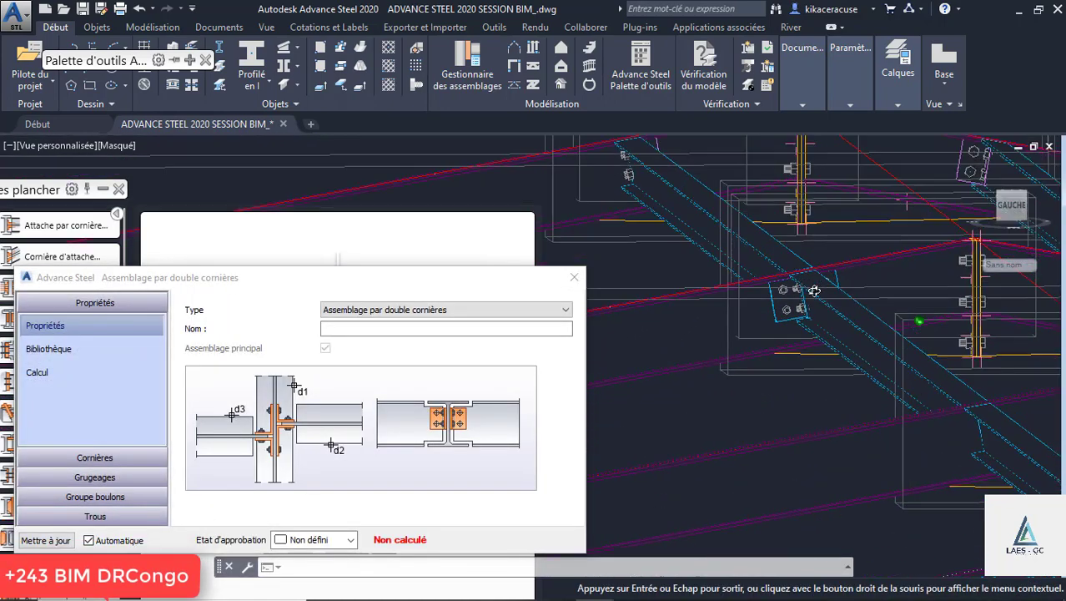
pyautogui.scroll(5, 798, 298)
pyautogui.scroll(3, 787, 220)
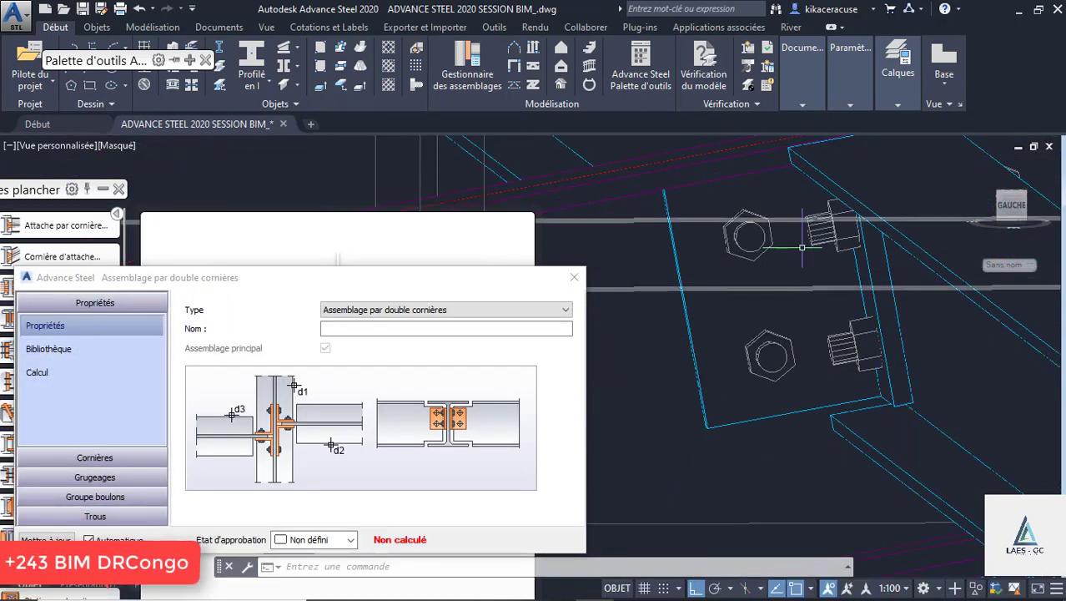
pyautogui.click(95, 496)
pyautogui.click(363, 303)
pyautogui.click(352, 338)
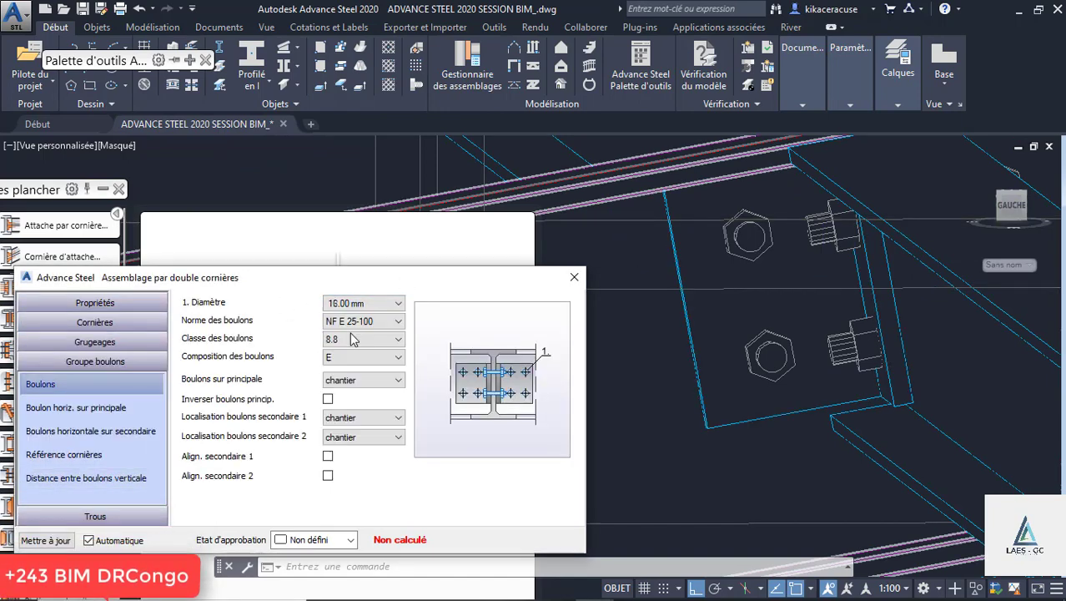
# Inspect the double-angle connection from the opposite side of the rafter and close its properties
pyautogui.scroll(-5, 811, 297)
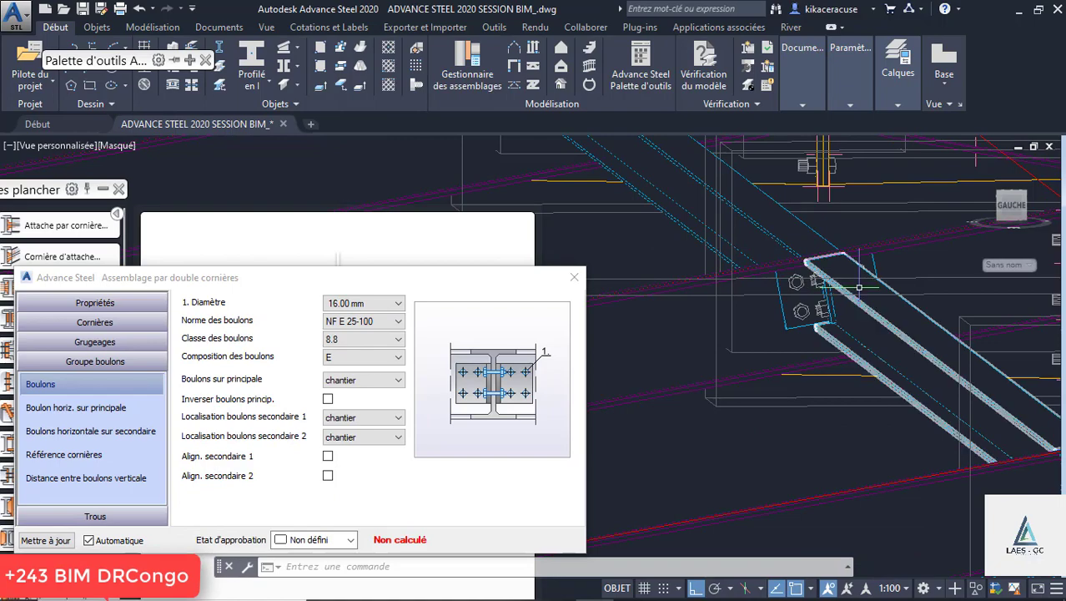
pyautogui.keyDown('shift'); pyautogui.moveTo(859, 288); pyautogui.dragTo(805, 180, button='middle'); pyautogui.keyUp('shift')
pyautogui.scroll(3, 805, 179)
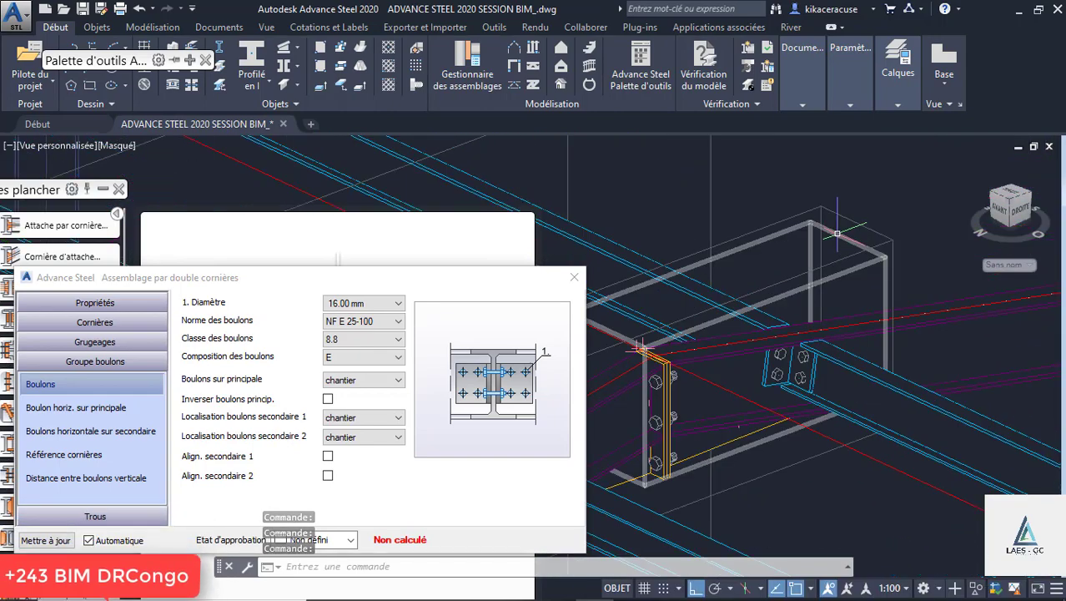
pyautogui.keyDown('shift'); pyautogui.moveTo(838, 234); pyautogui.dragTo(868, 240, button='middle'); pyautogui.keyUp('shift')
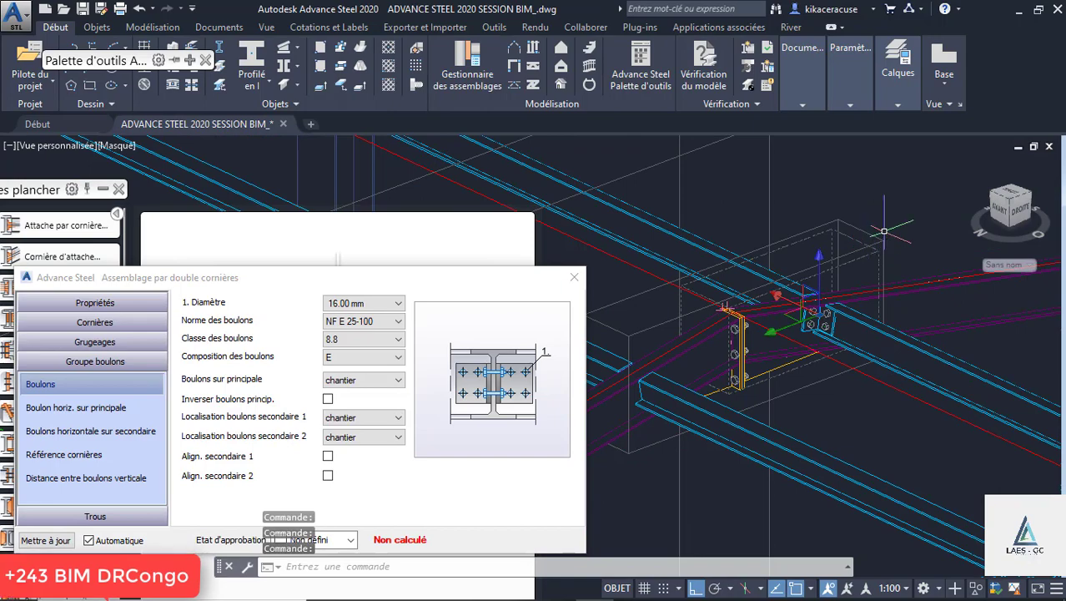
pyautogui.scroll(3, 852, 233)
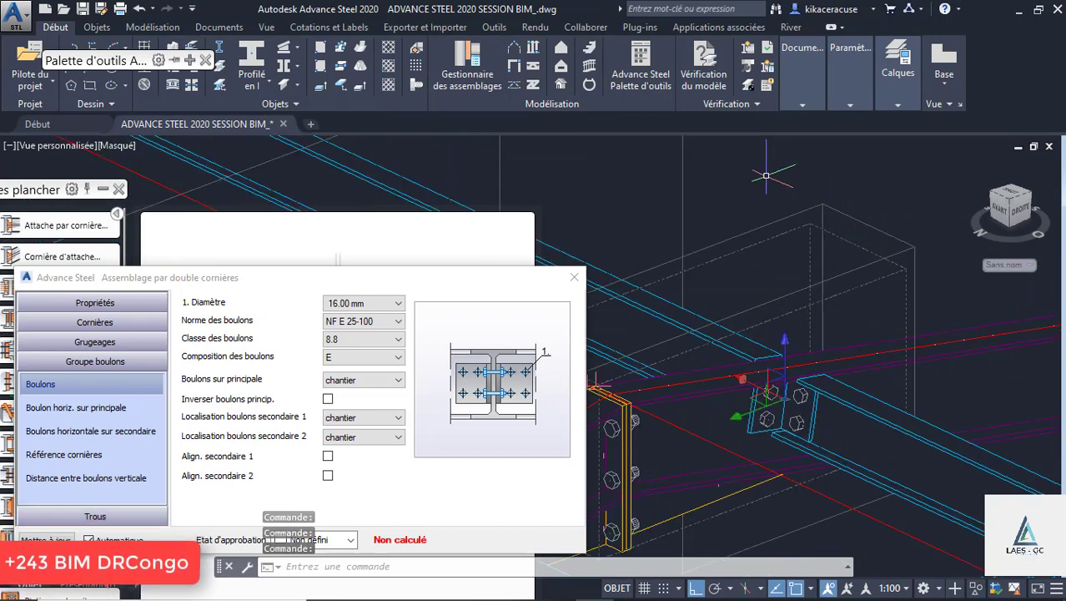
pyautogui.rightClick(769, 171)
pyautogui.click(848, 349)
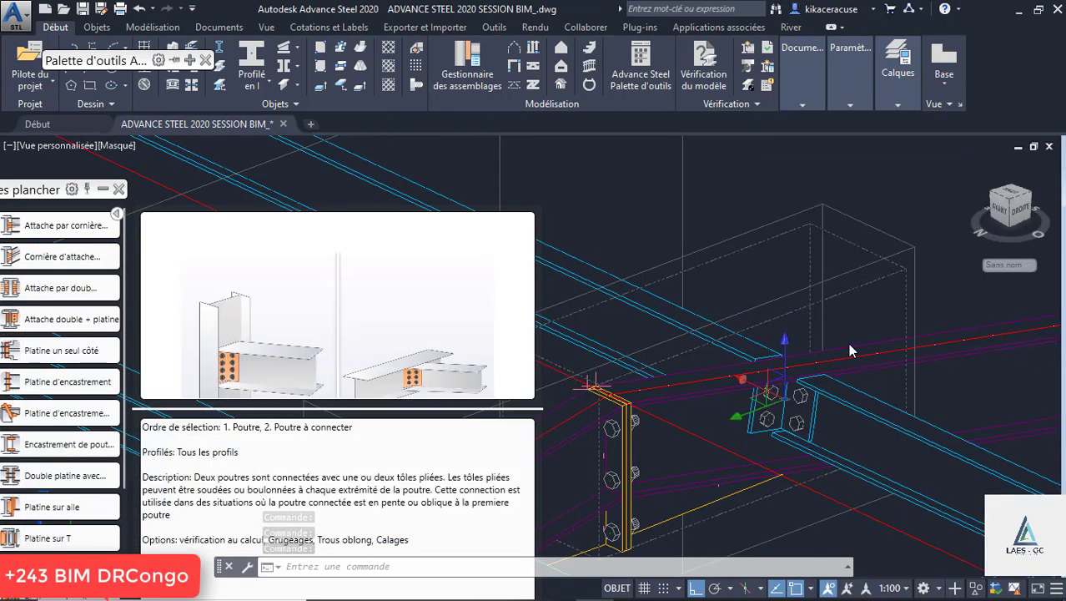
pyautogui.click(102, 190)
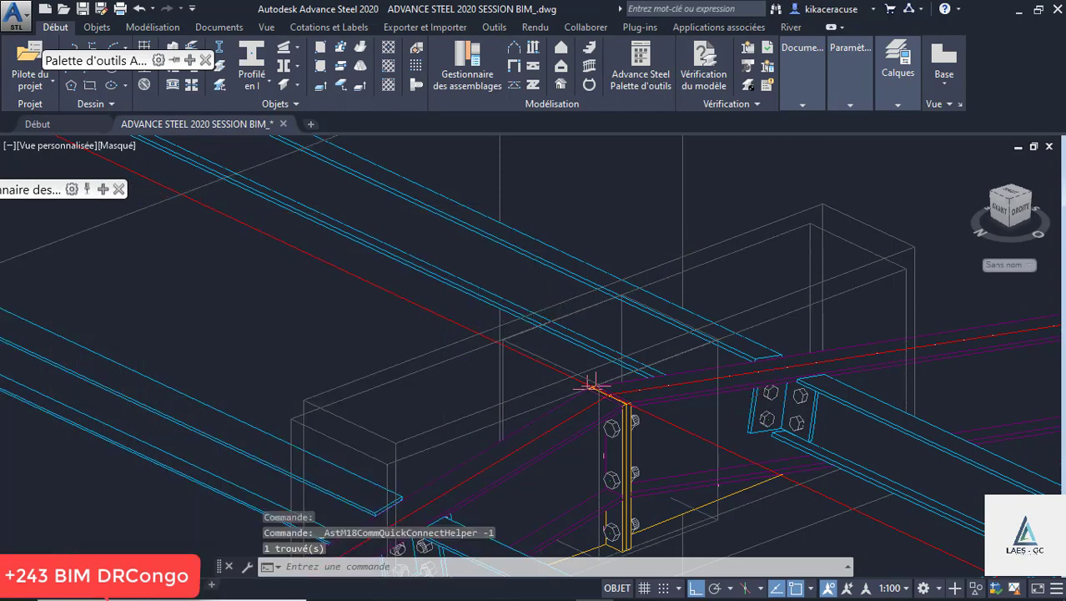
# Examine the beam connections at the ridge and eaves across the frames, including the opposite side of the structure
pyautogui.scroll(-5, 591, 384)
pyautogui.scroll(8, 590, 369)
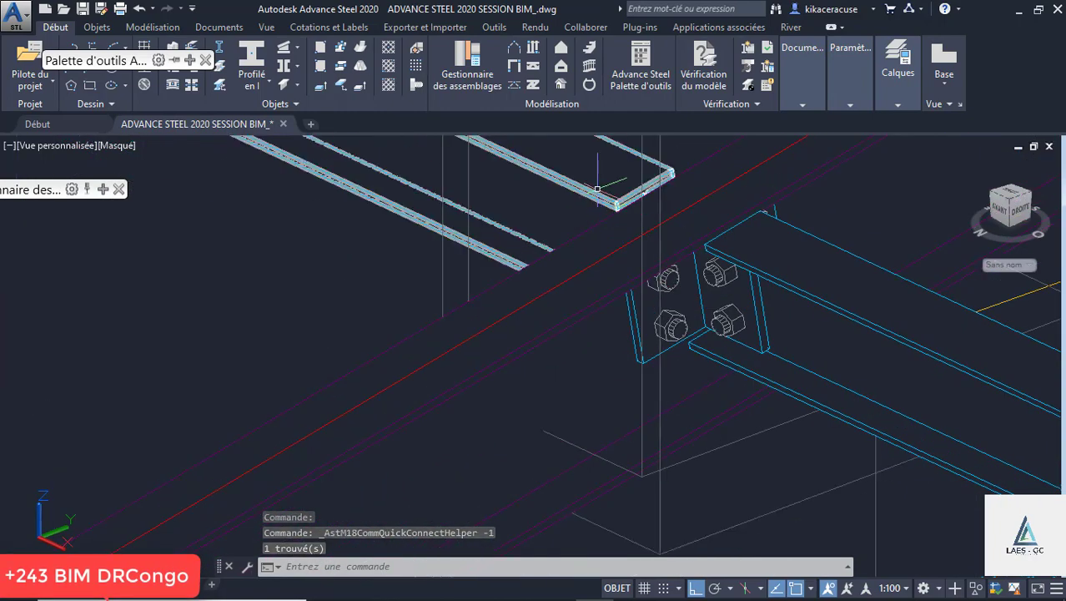
pyautogui.scroll(-5, 598, 189)
pyautogui.scroll(-2, 499, 235)
pyautogui.scroll(1, 499, 235)
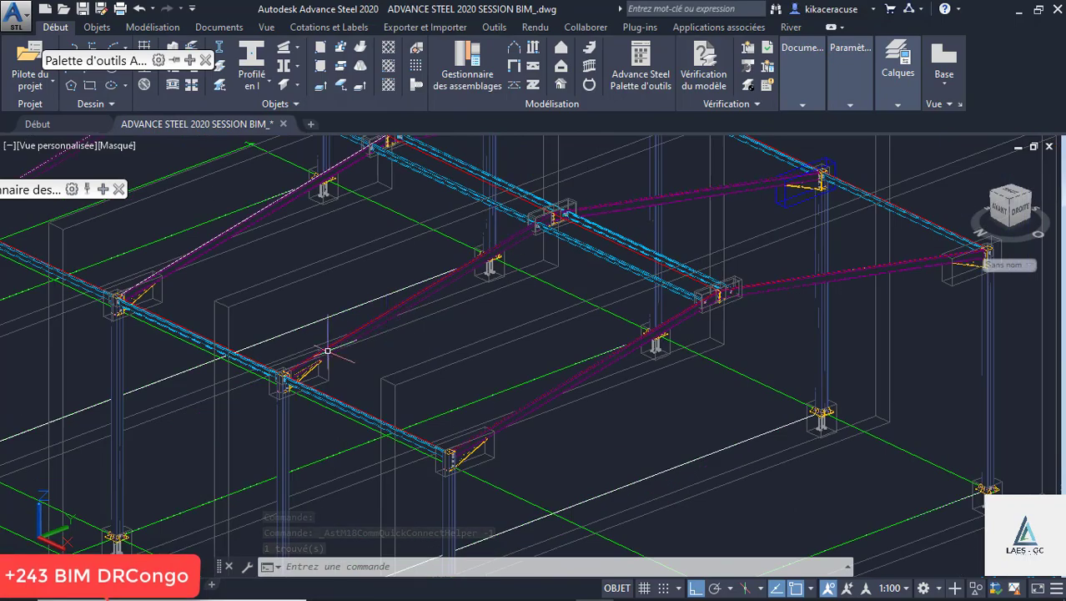
pyautogui.scroll(6, 327, 350)
pyautogui.scroll(-3, 410, 297)
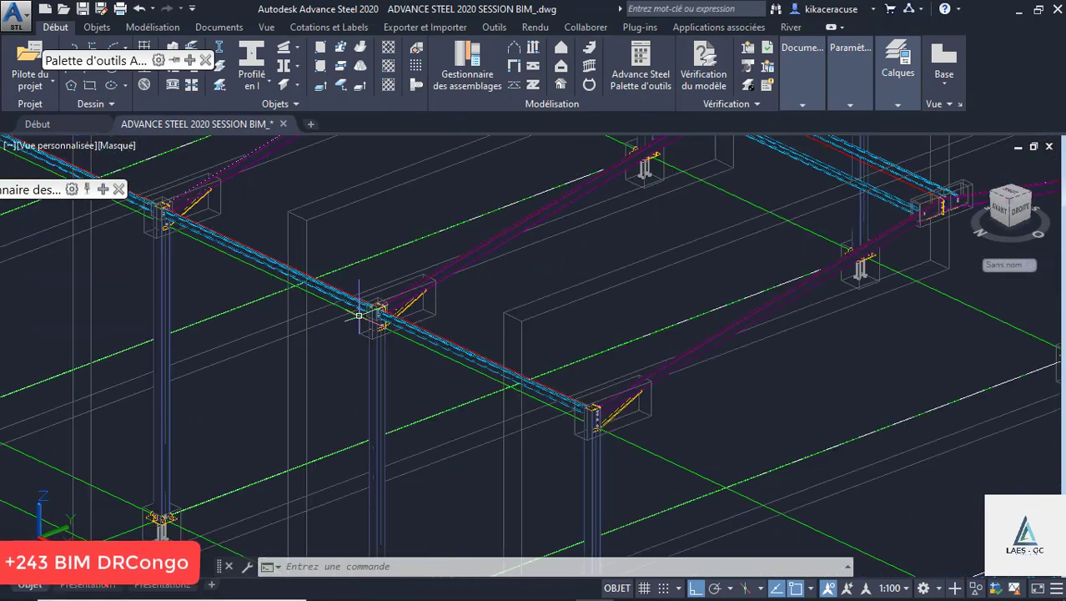
pyautogui.scroll(-4, 590, 382)
pyautogui.scroll(8, 759, 275)
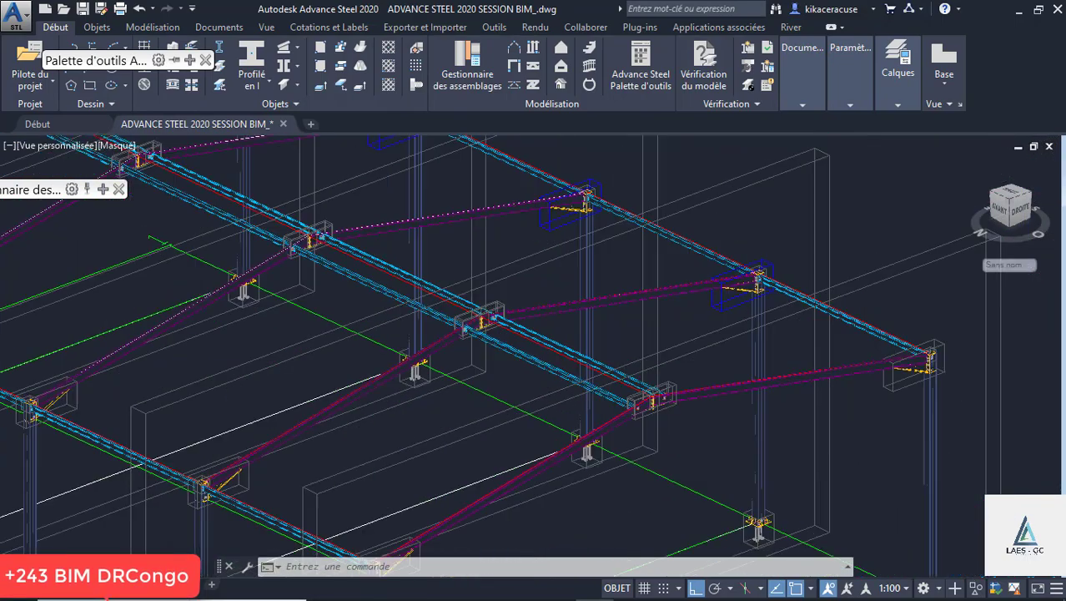
pyautogui.scroll(-4, 759, 258)
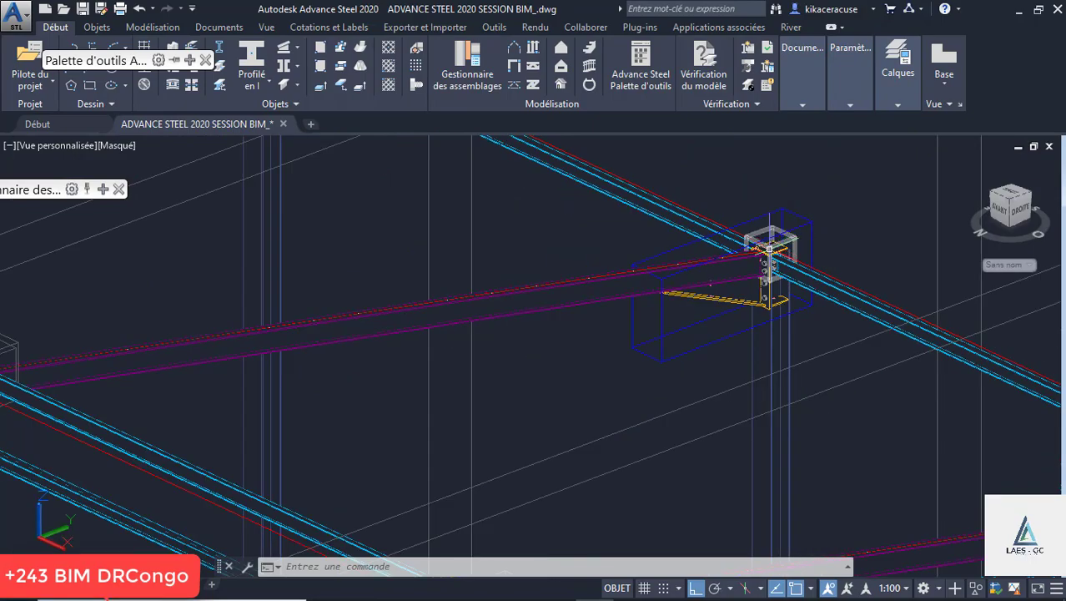
pyautogui.keyDown('shift'); pyautogui.moveTo(769, 249); pyautogui.dragTo(336, 251, button='middle'); pyautogui.keyUp('shift')
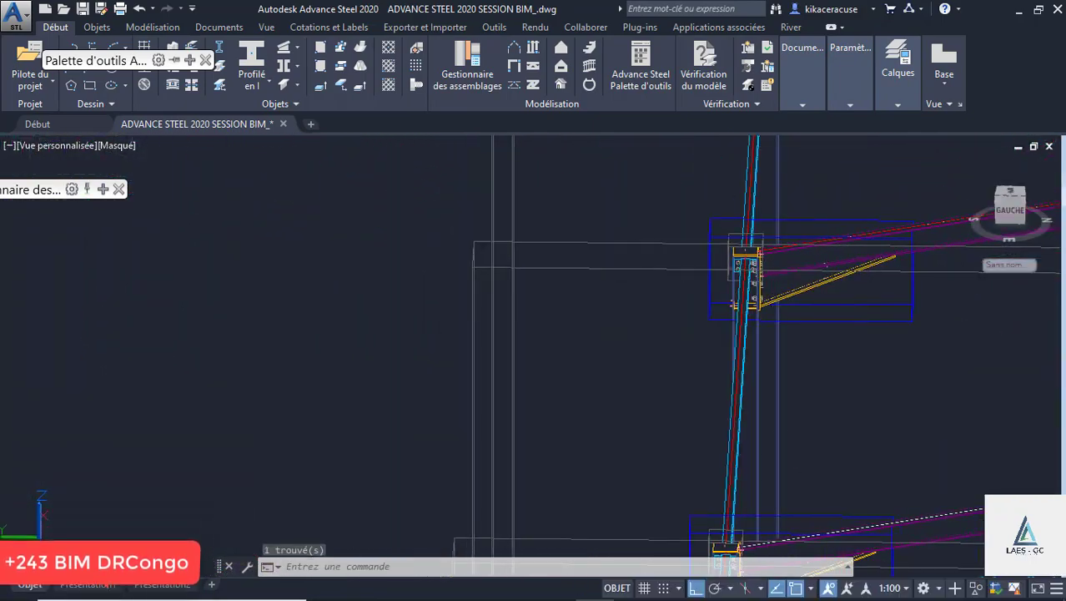
pyautogui.scroll(-5, 555, 368)
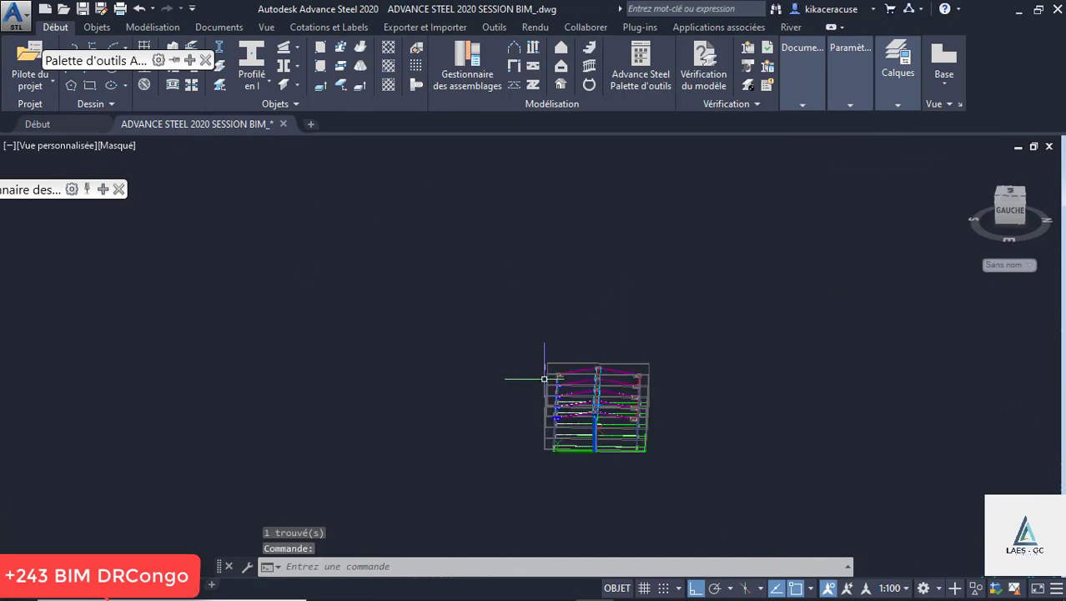
pyautogui.keyDown('shift'); pyautogui.moveTo(544, 378); pyautogui.dragTo(644, 376, button='middle'); pyautogui.keyUp('shift')
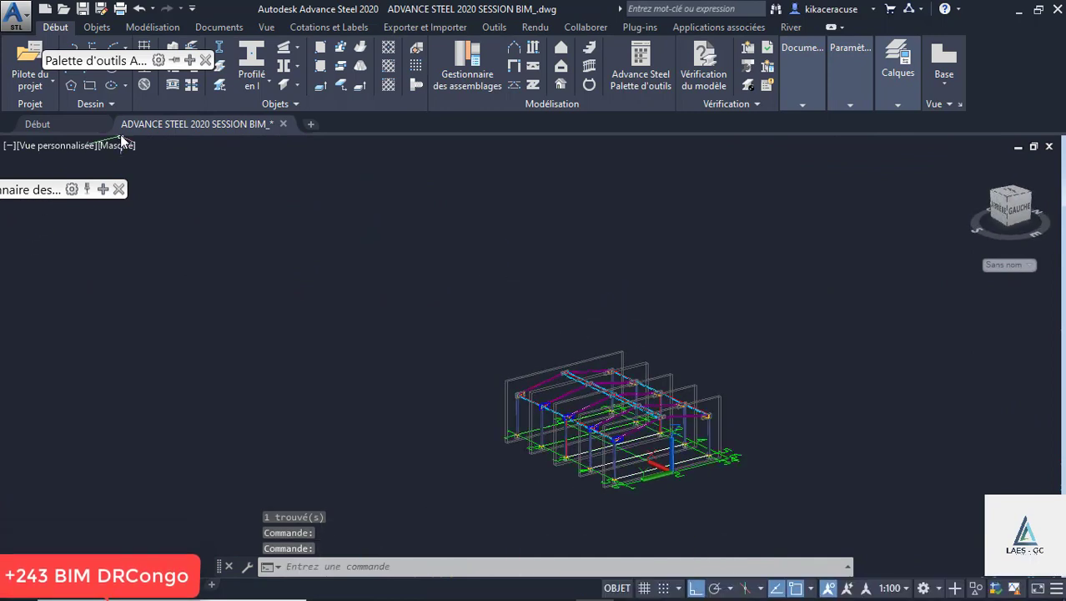
# Display the model in the Conceptuel visual style and examine the eaves connection of column, rafter and longitudinal beams from both sides
pyautogui.click(122, 146)
pyautogui.click(170, 203)
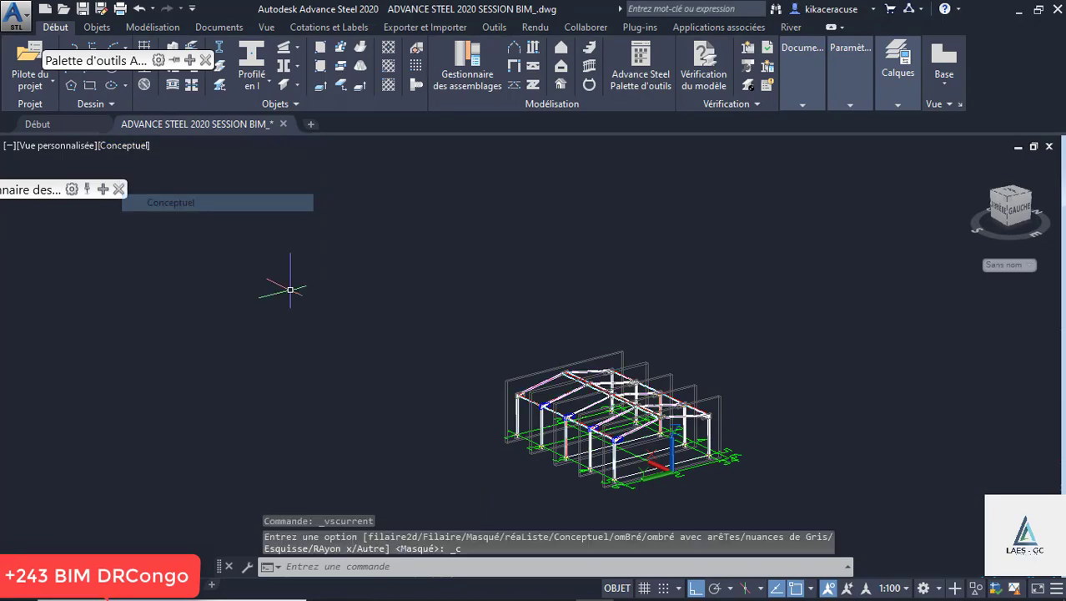
pyautogui.scroll(15, 517, 426)
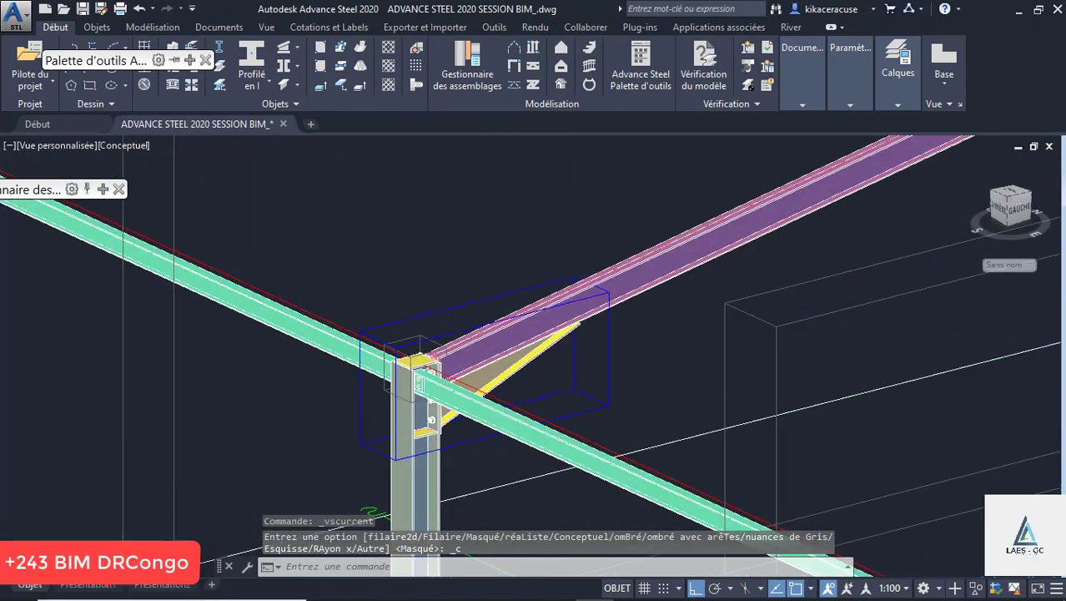
pyautogui.keyDown('shift'); pyautogui.moveTo(419, 360); pyautogui.dragTo(408, 319, button='middle'); pyautogui.keyUp('shift')
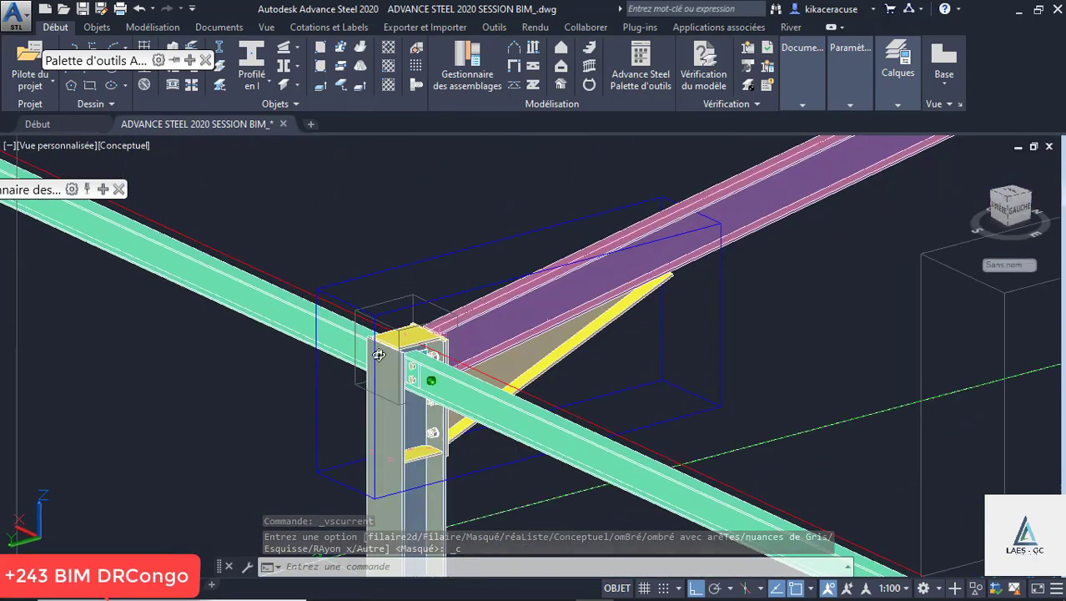
pyautogui.keyDown('shift'); pyautogui.moveTo(518, 367); pyautogui.dragTo(564, 366, button='middle'); pyautogui.keyUp('shift')
pyautogui.scroll(-12, 565, 366)
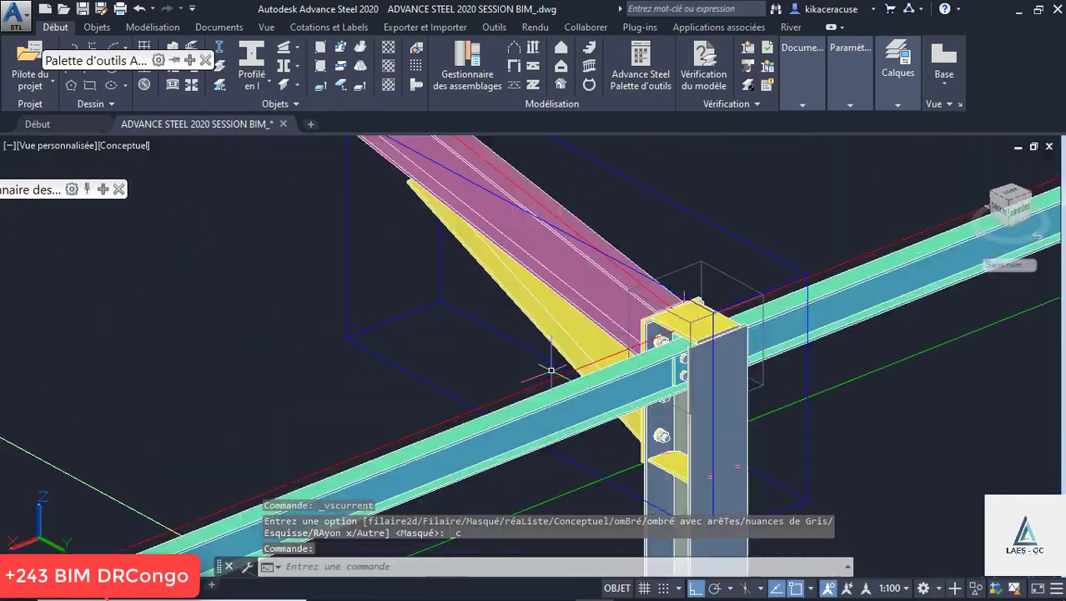
# Examine the shaded beam connections beside the ridge along successive frames, and review the whole structure
pyautogui.scroll(10, 845, 305)
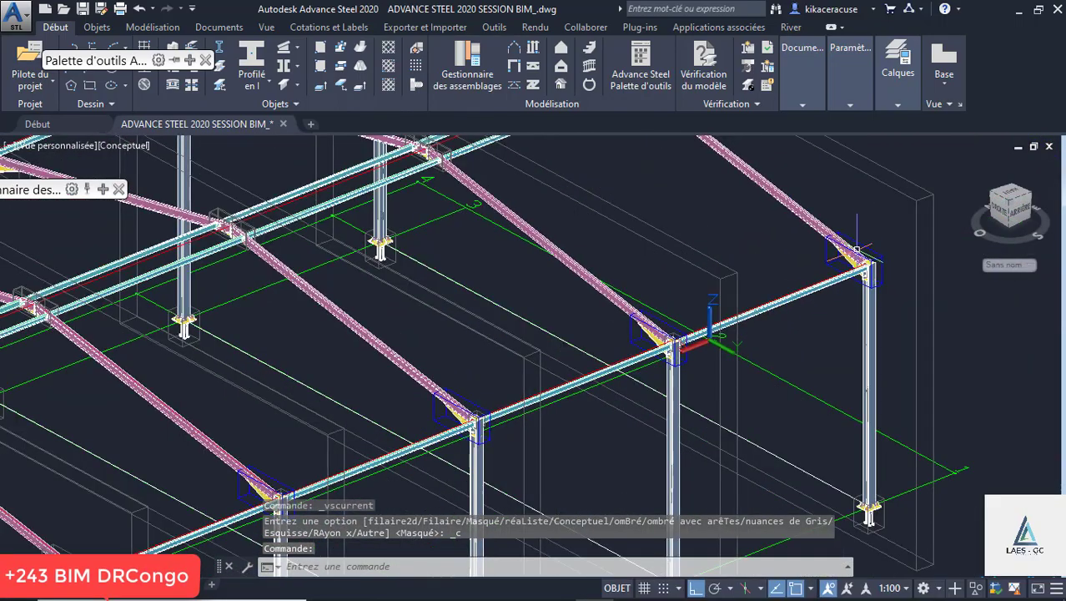
pyautogui.scroll(-10, 534, 351)
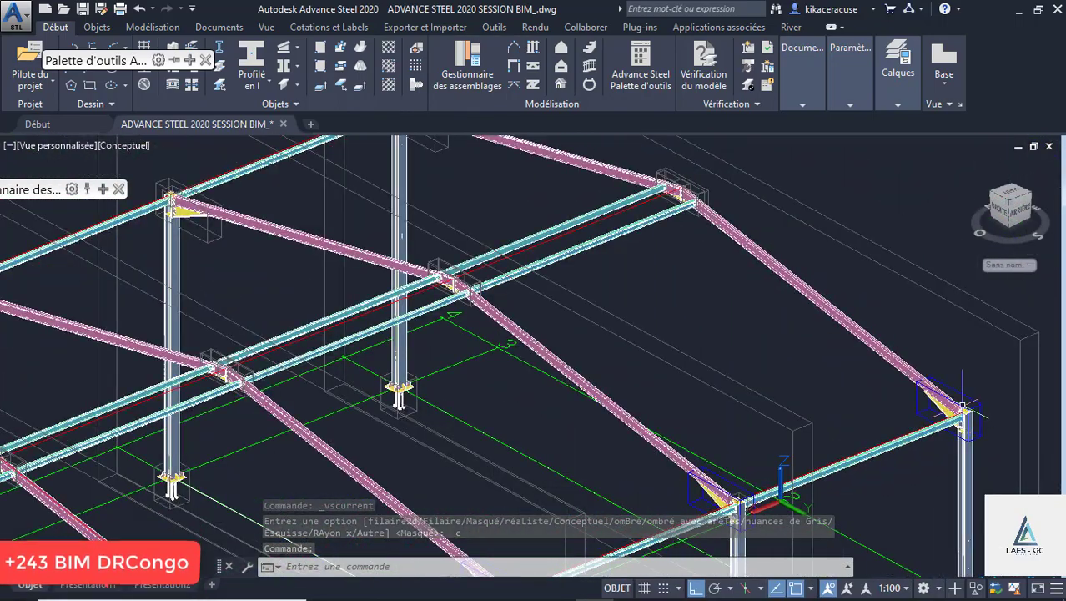
pyautogui.scroll(10, 534, 350)
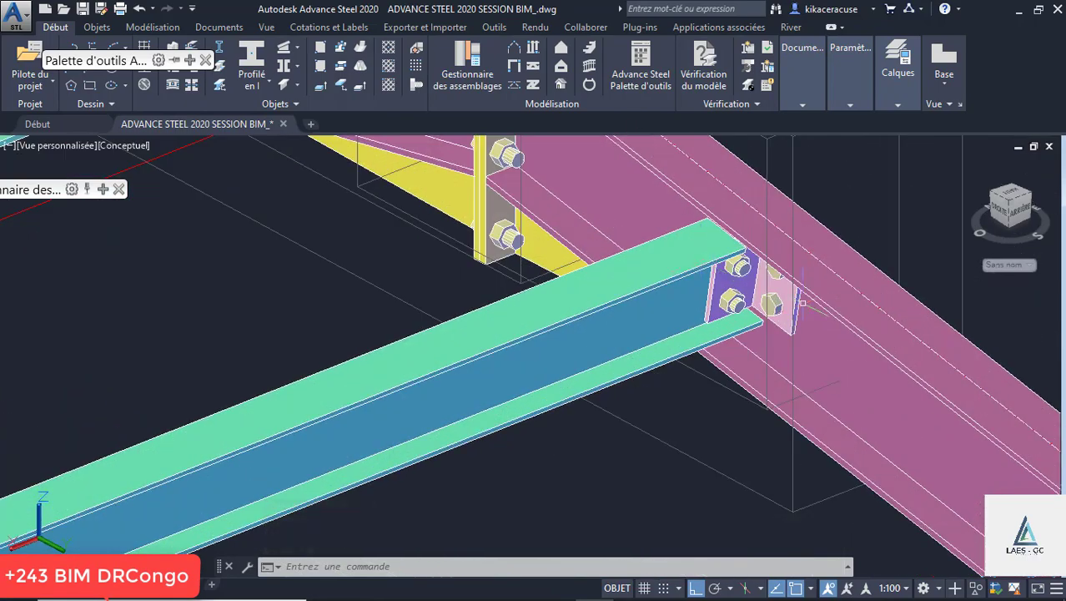
pyautogui.scroll(-5, 868, 282)
pyautogui.scroll(8, 467, 416)
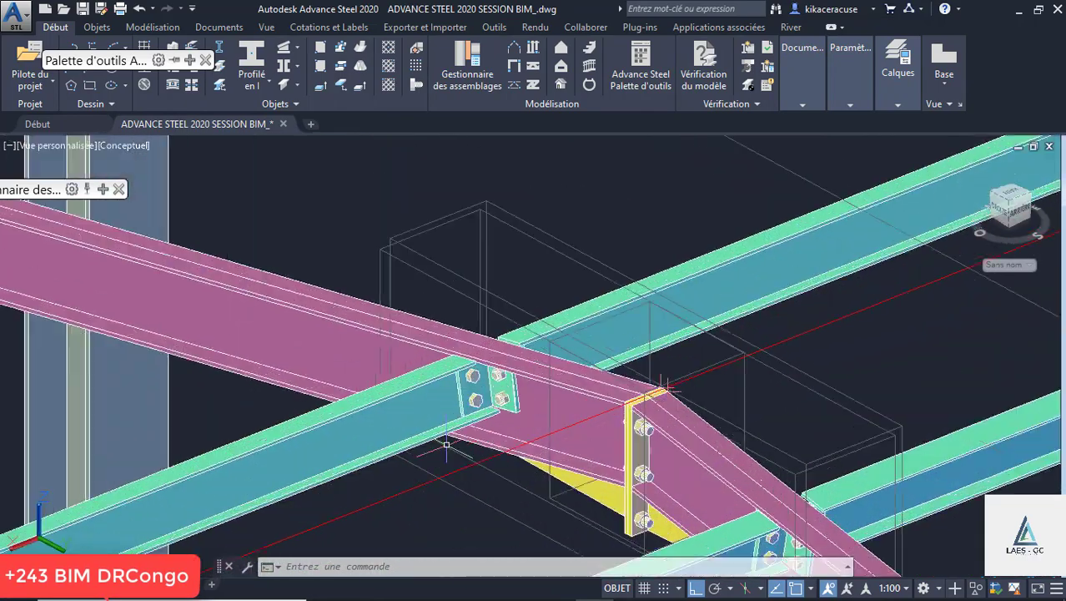
pyautogui.scroll(-7, 449, 334)
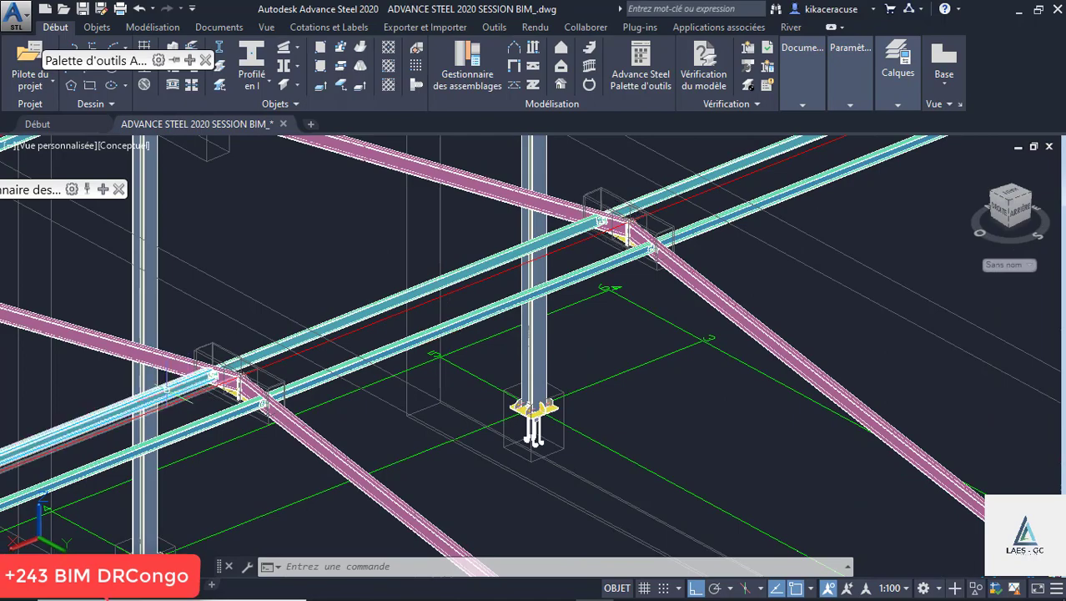
pyautogui.scroll(8, 171, 384)
pyautogui.scroll(-6, 587, 327)
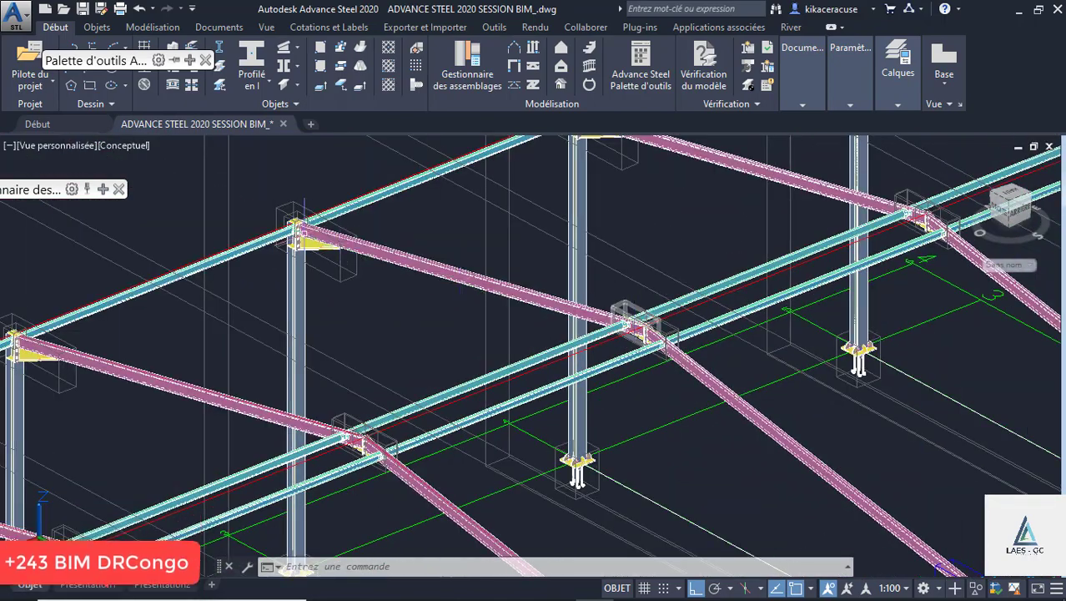
pyautogui.scroll(-8, 344, 225)
pyautogui.keyDown('shift'); pyautogui.moveTo(337, 246); pyautogui.dragTo(299, 269, button='middle'); pyautogui.keyUp('shift')
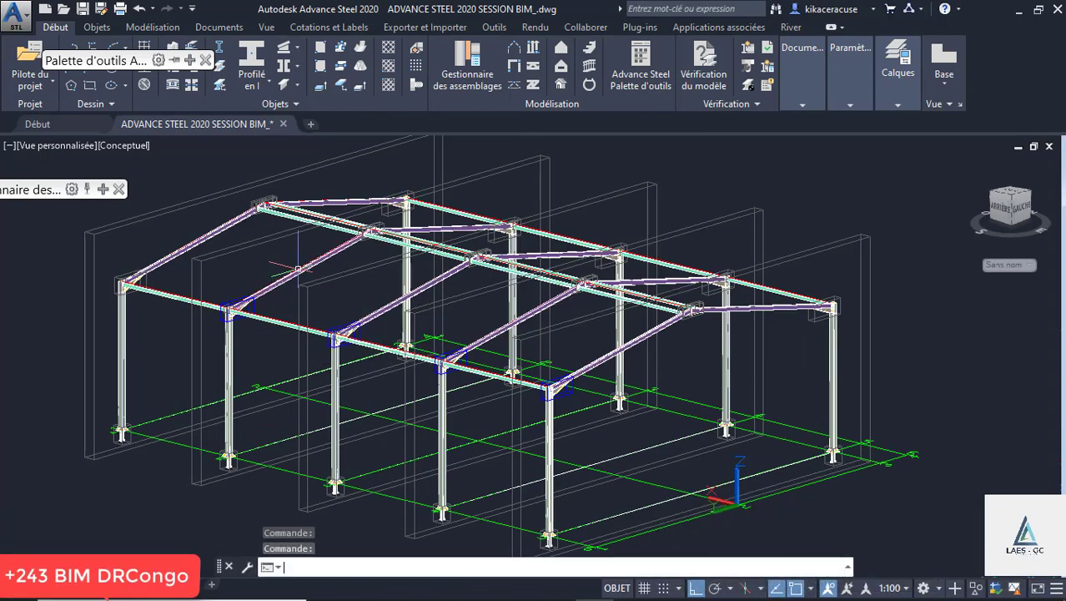
# Set the model's visual style to Filaire 2D
pyautogui.click(123, 145)
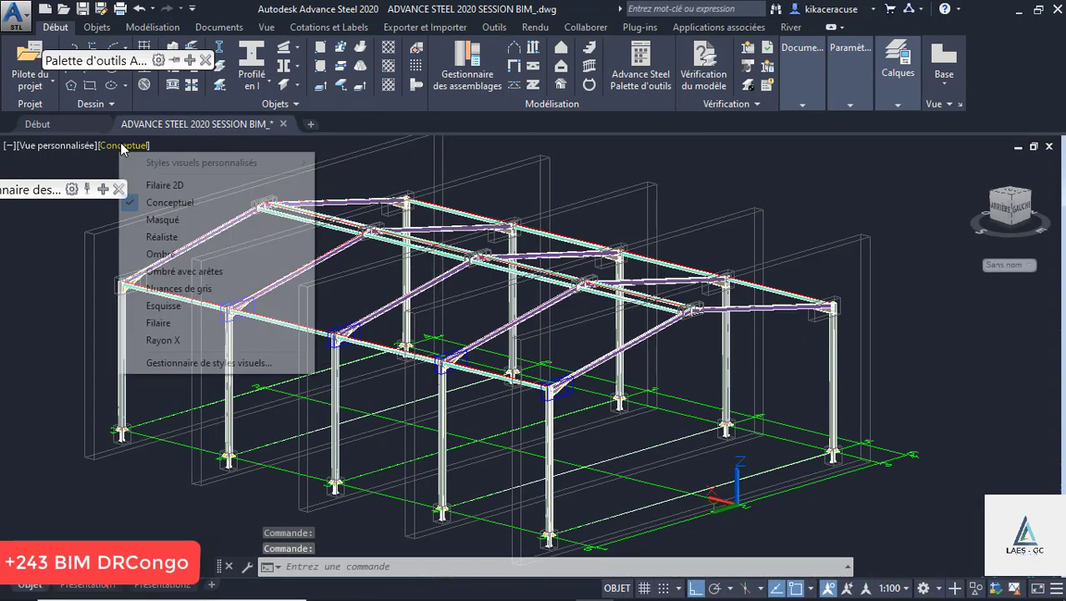
pyautogui.click(163, 219)
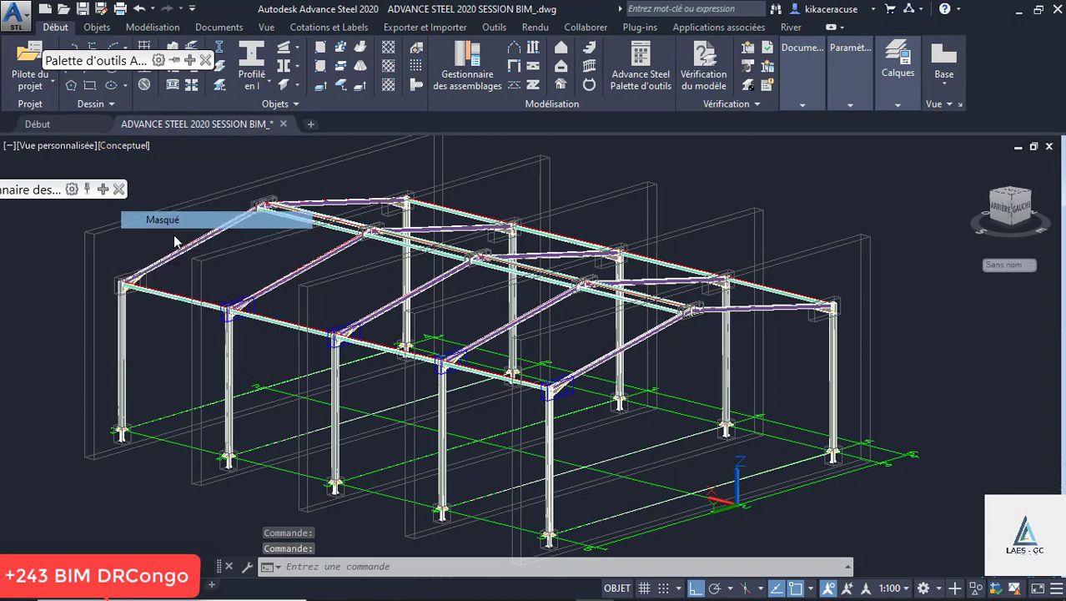
pyautogui.click(122, 147)
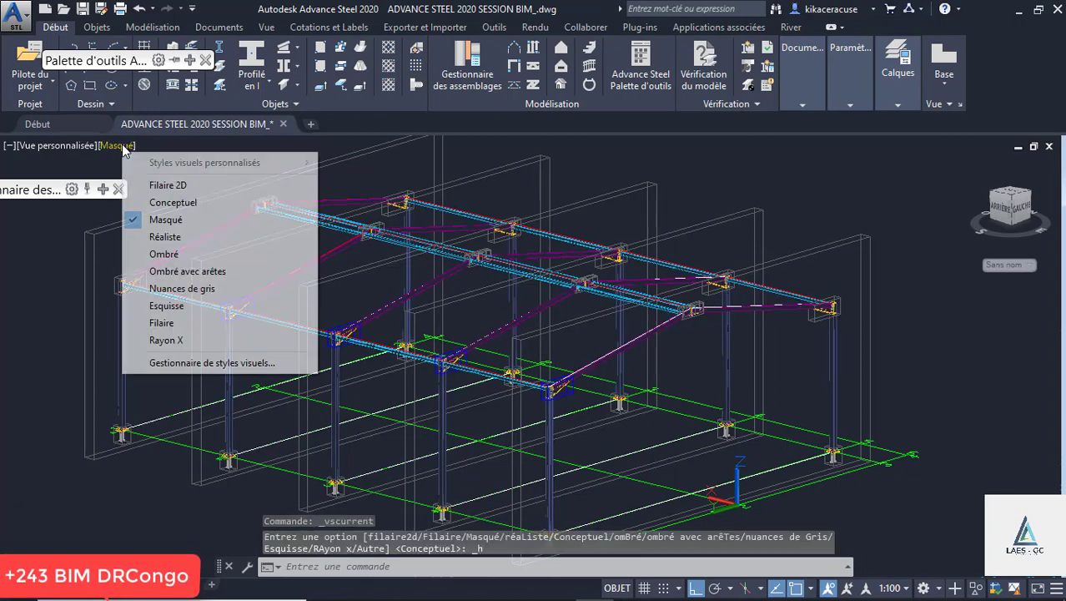
pyautogui.click(171, 185)
# Draw an I-section beam from the midpoint of the end column to the midpoint of the adjacent column in the side wall
pyautogui.scroll(6, 129, 357)
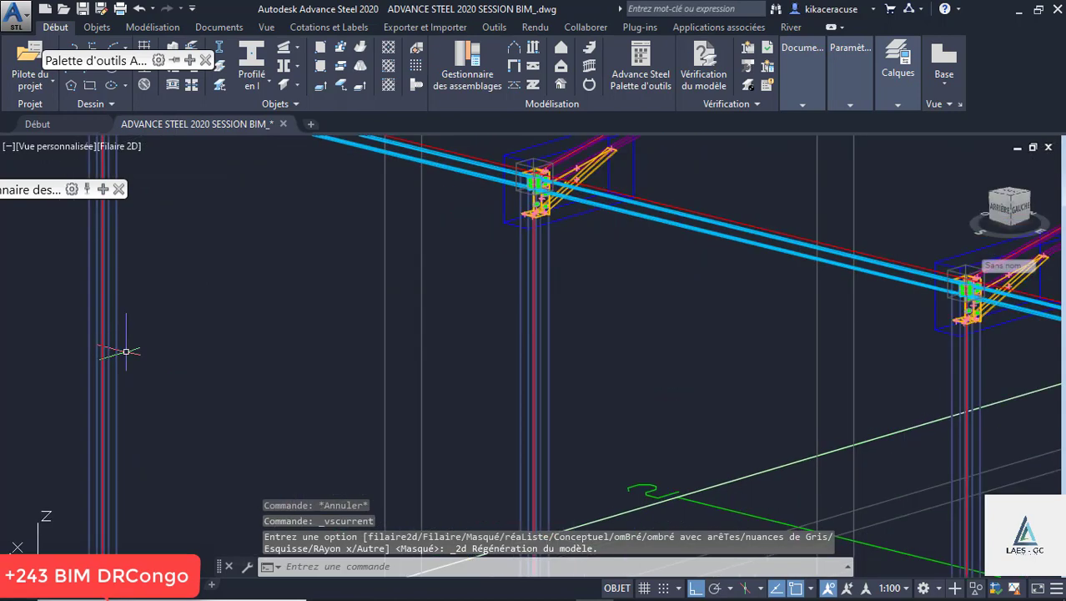
pyautogui.click(251, 56)
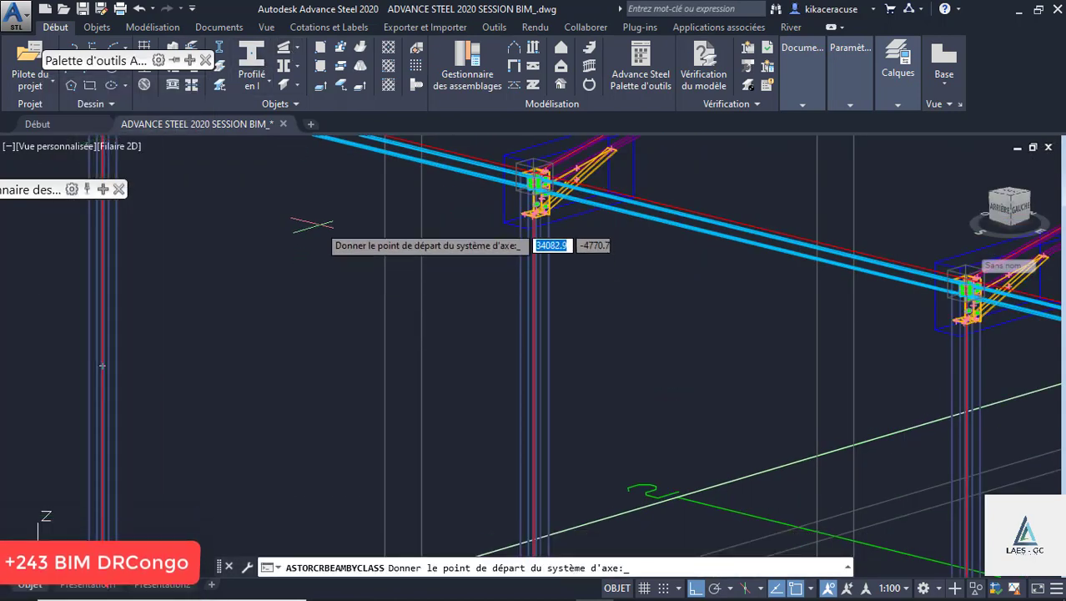
pyautogui.scroll(-2, 322, 227)
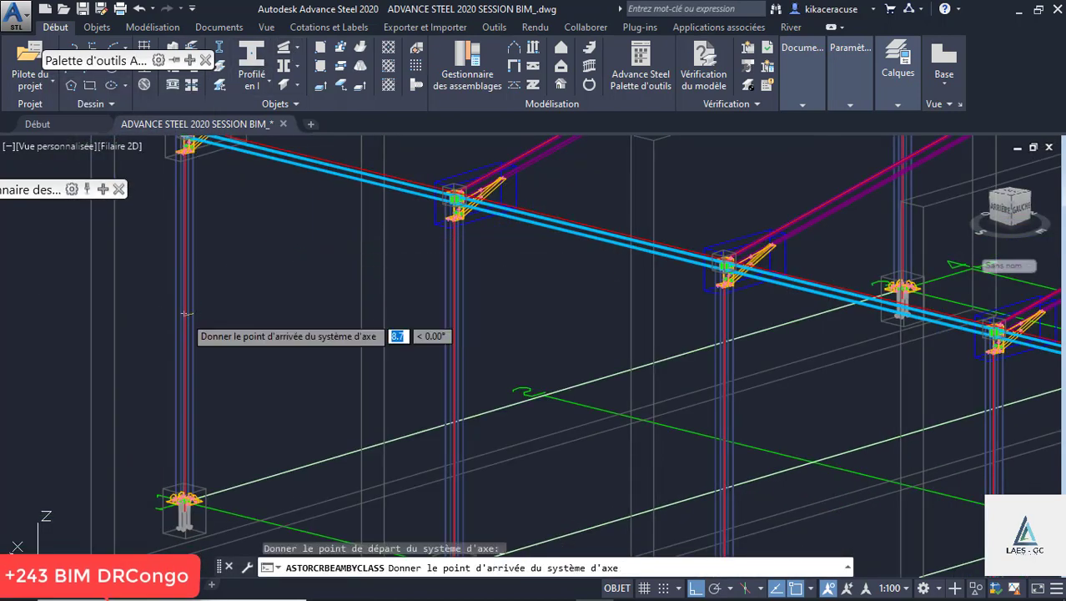
pyautogui.scroll(5, 457, 391)
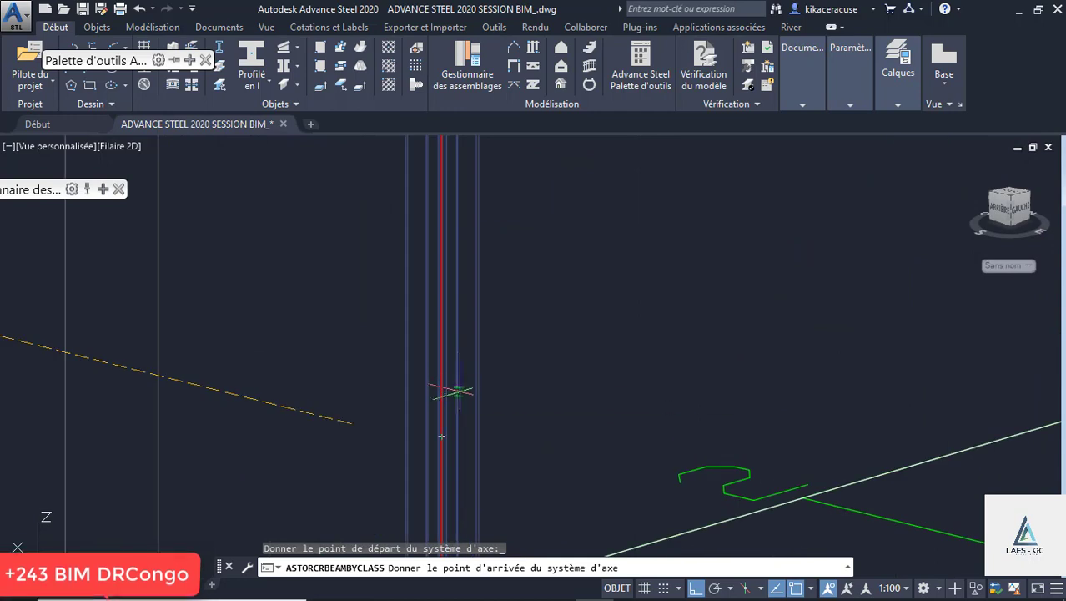
pyautogui.click(442, 435)
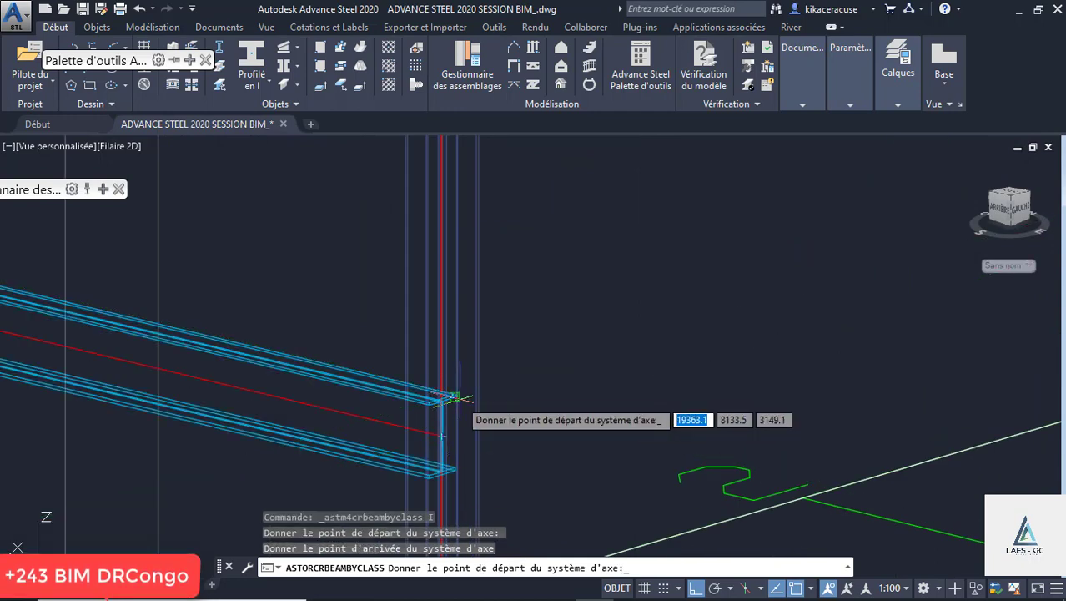
pyautogui.press('Escape')
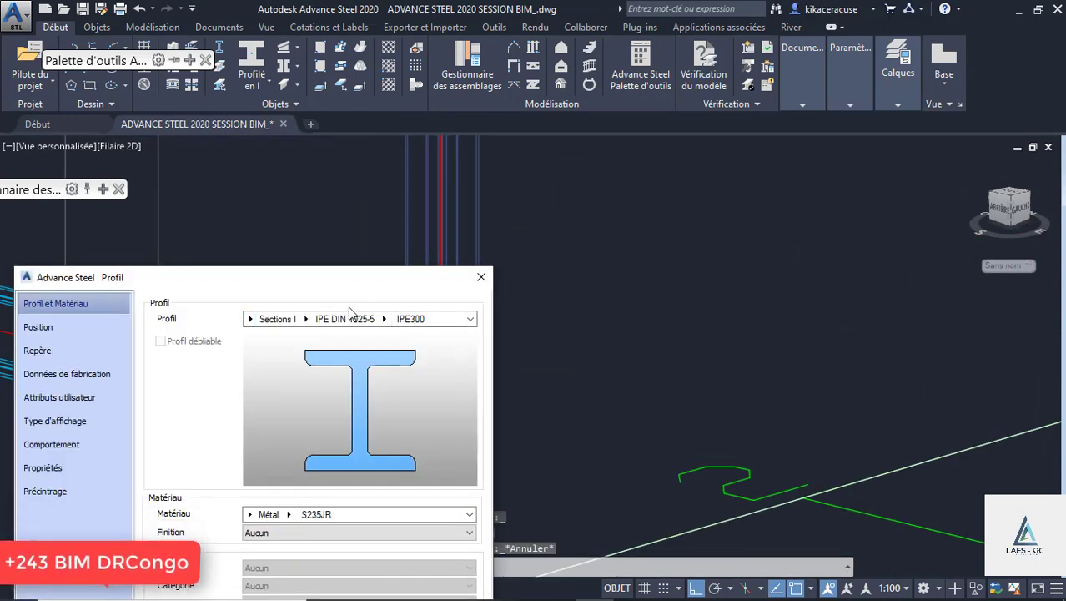
# Set the new beam's section to IPE220 from the IPE DIN 1025-5 family and close its properties
pyautogui.click(306, 319)
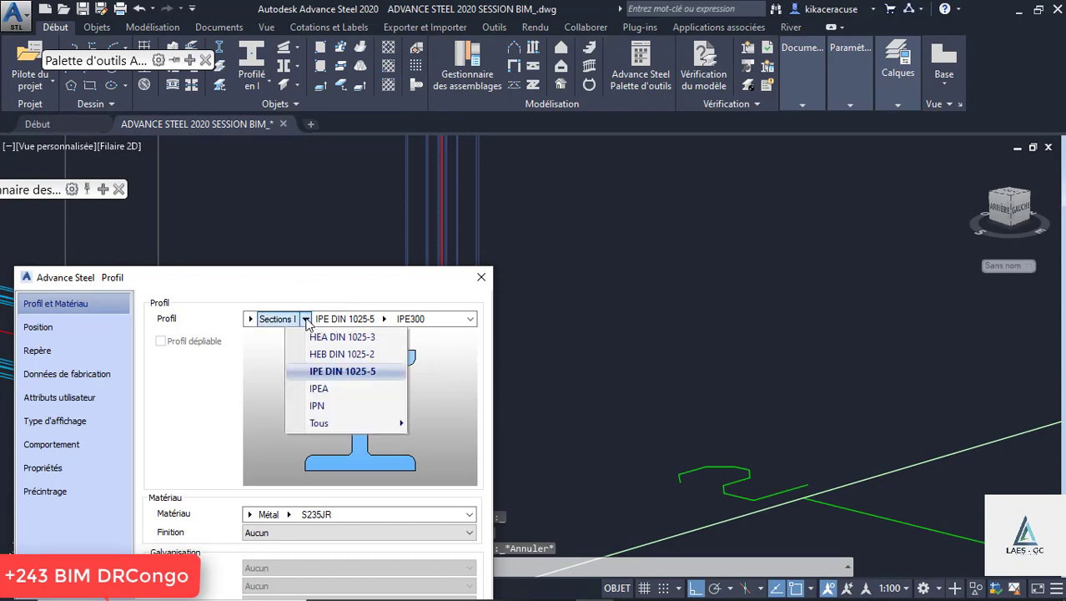
pyautogui.click(322, 322)
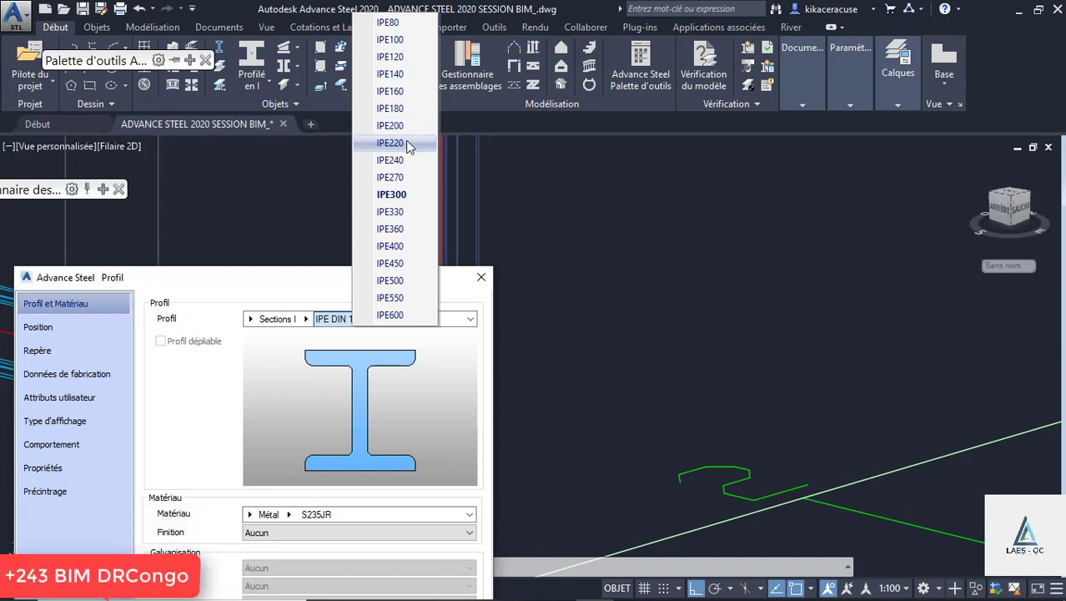
pyautogui.click(407, 143)
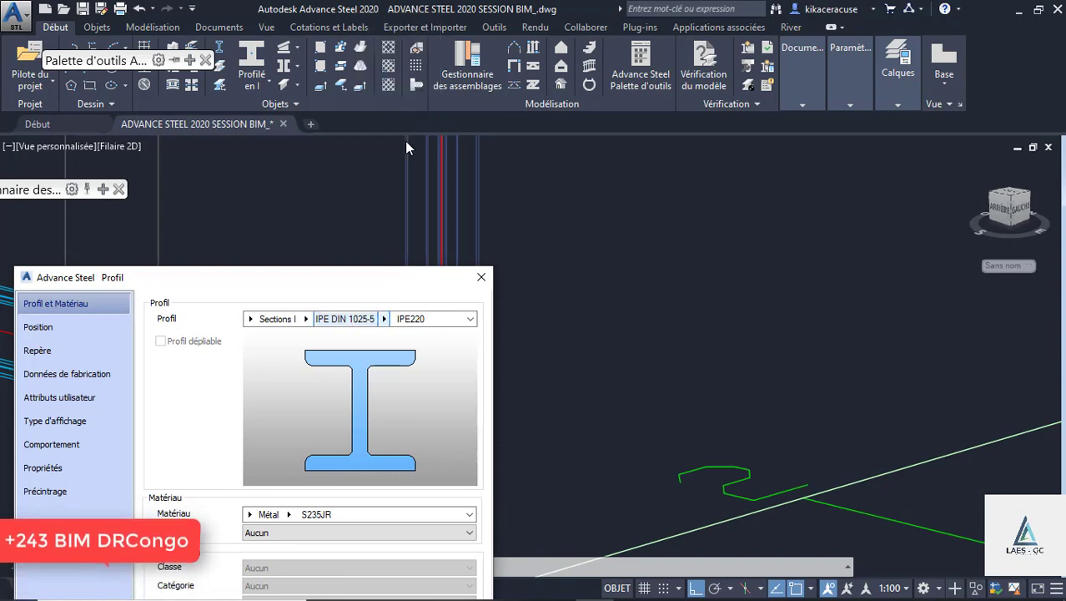
pyautogui.click(481, 278)
# Inspect the new beam between its two columns and set the visual style to Masqué
pyautogui.scroll(-3, 619, 251)
pyautogui.scroll(5, 325, 228)
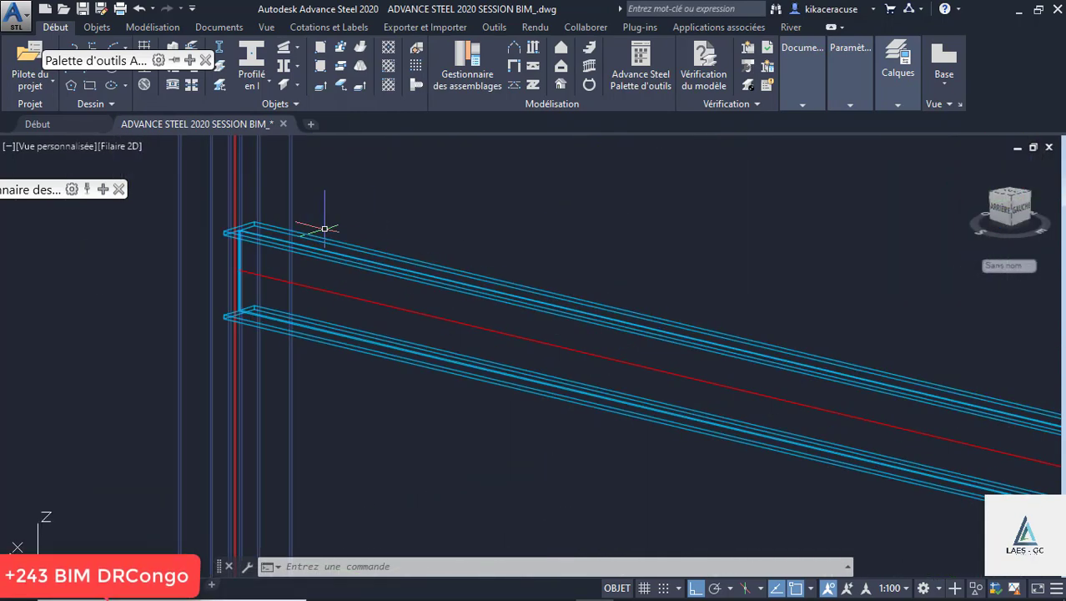
pyautogui.scroll(-3, 279, 210)
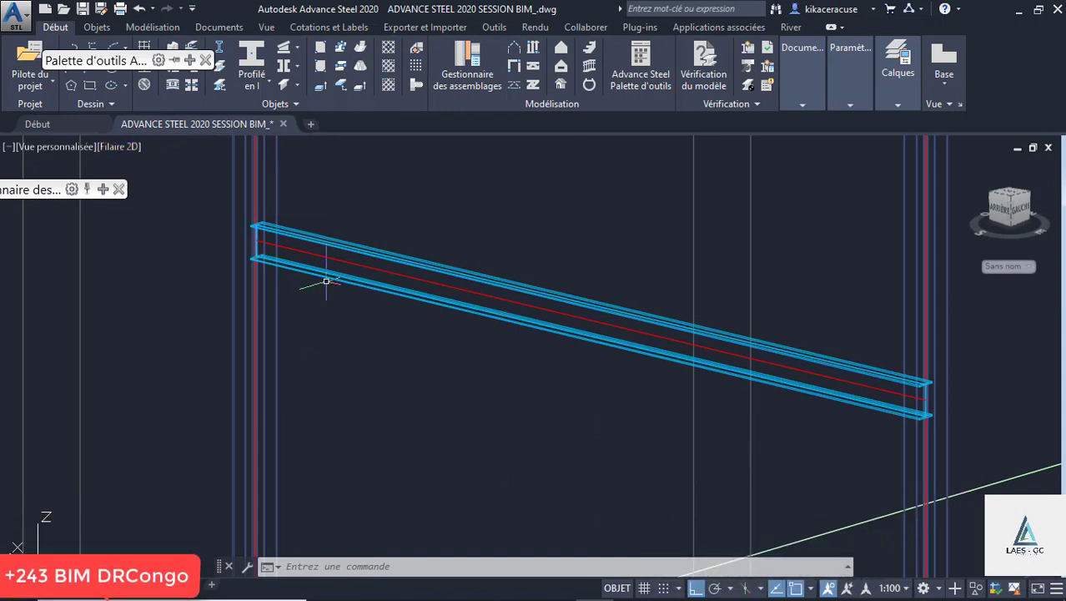
pyautogui.click(115, 147)
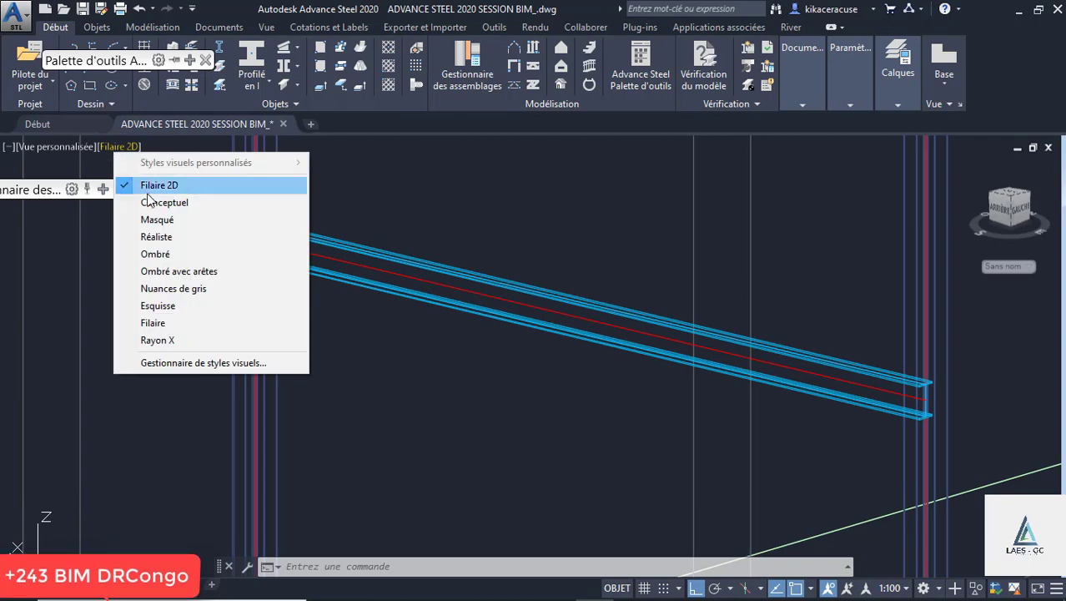
pyautogui.click(156, 219)
pyautogui.scroll(3, 312, 236)
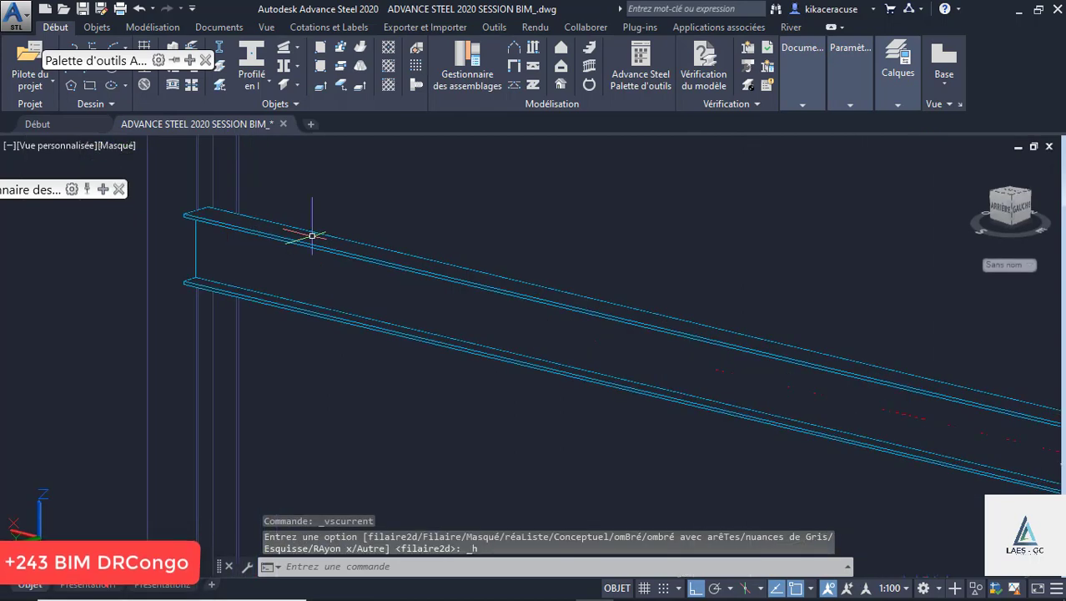
# Set the visual style to Conceptuel and delete the mid-height beam between the end column and its neighbour
pyautogui.click(119, 149)
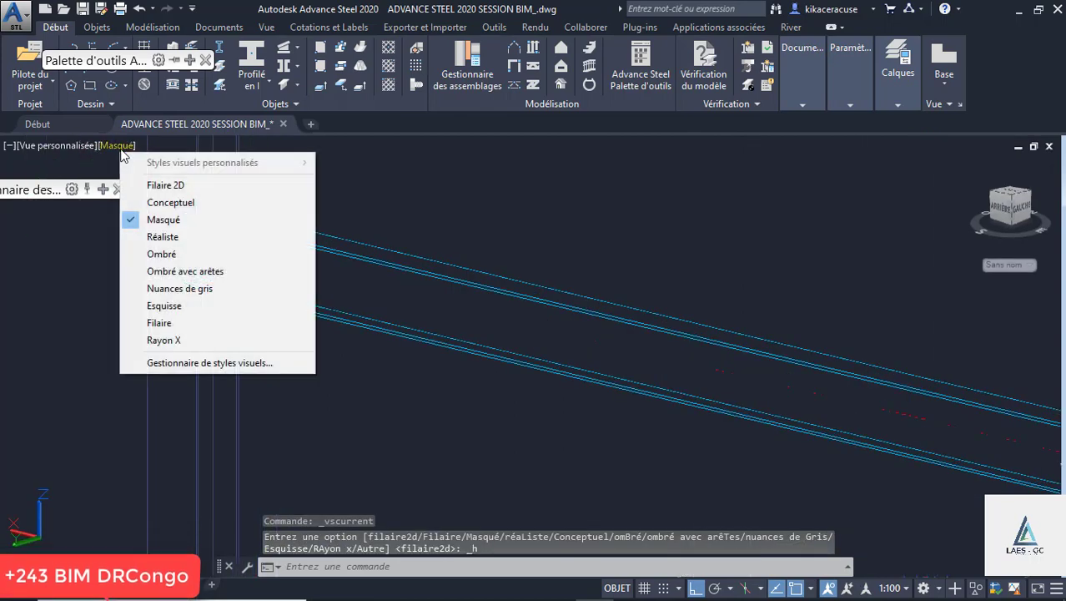
pyautogui.click(172, 201)
pyautogui.scroll(-4, 255, 242)
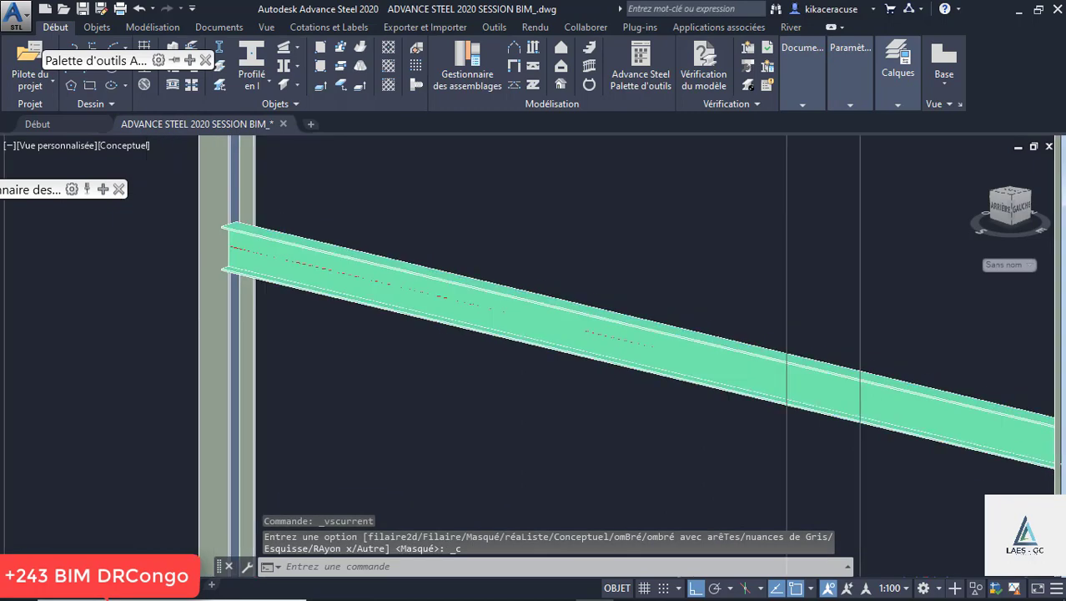
pyautogui.keyDown('shift'); pyautogui.moveTo(275, 229); pyautogui.dragTo(221, 249, button='middle'); pyautogui.keyUp('shift')
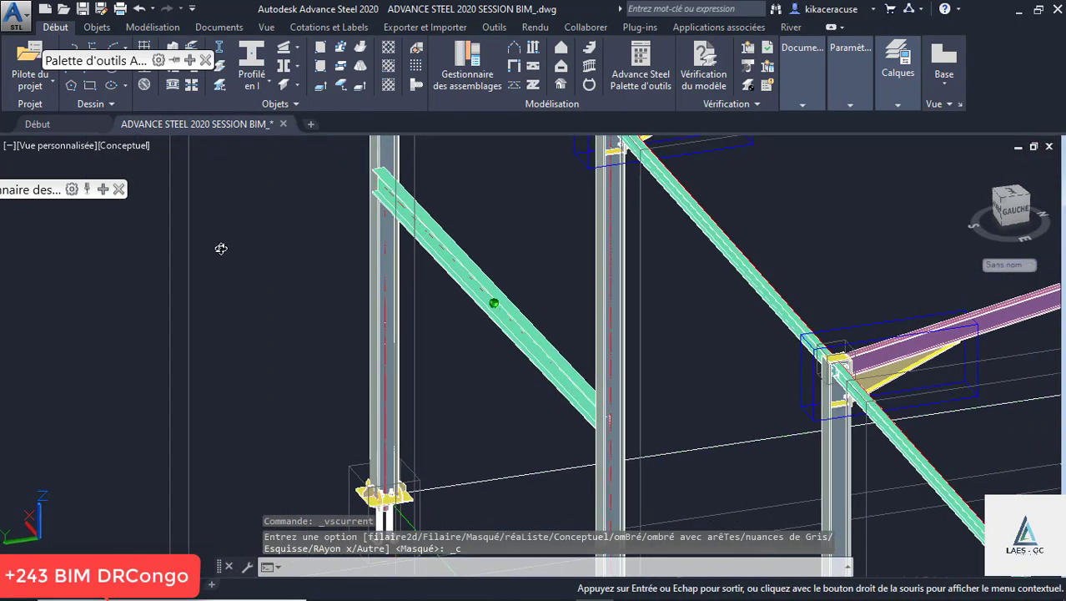
pyautogui.click(433, 226)
pyautogui.press('Delete')
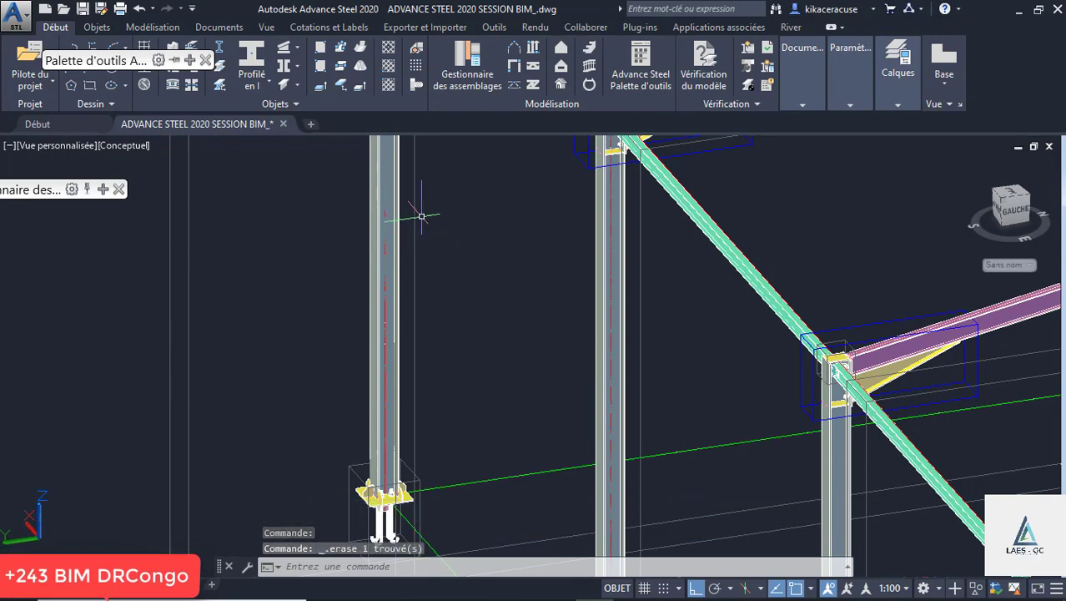
# Switch the visual style to Filaire 2D and redraw the I-section beam between the midpoints of the end column and the adjacent column
pyautogui.click(121, 145)
pyautogui.click(163, 184)
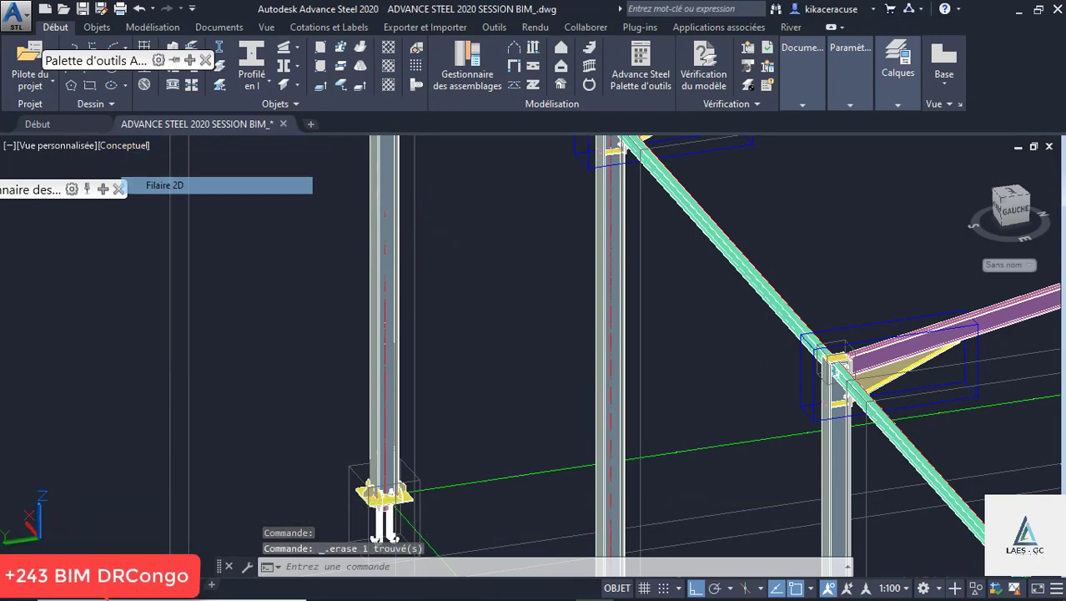
pyautogui.click(250, 62)
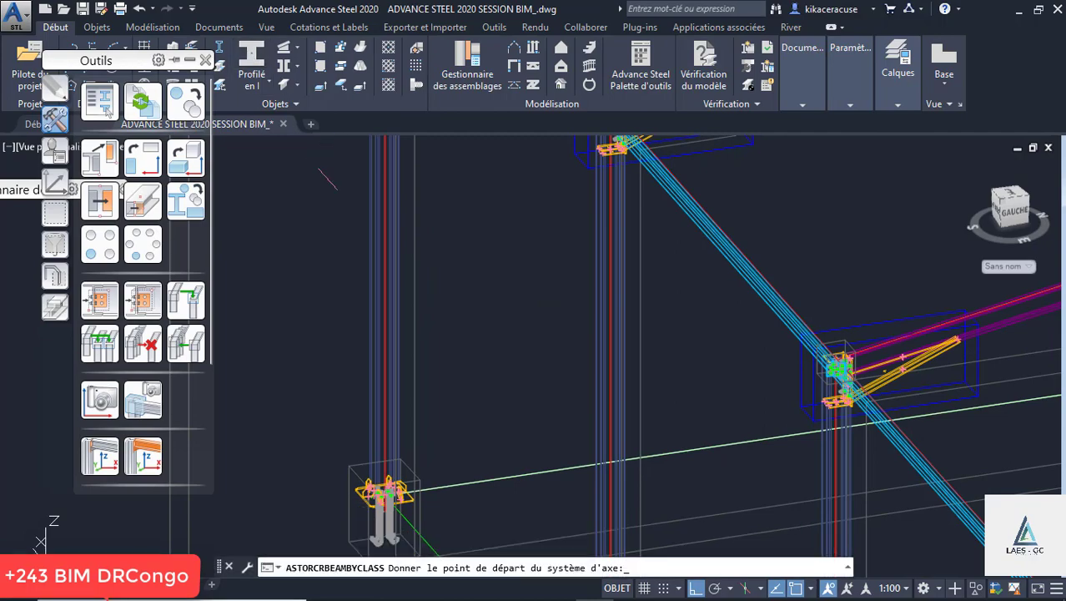
pyautogui.scroll(-5, 412, 221)
pyautogui.scroll(5, 367, 313)
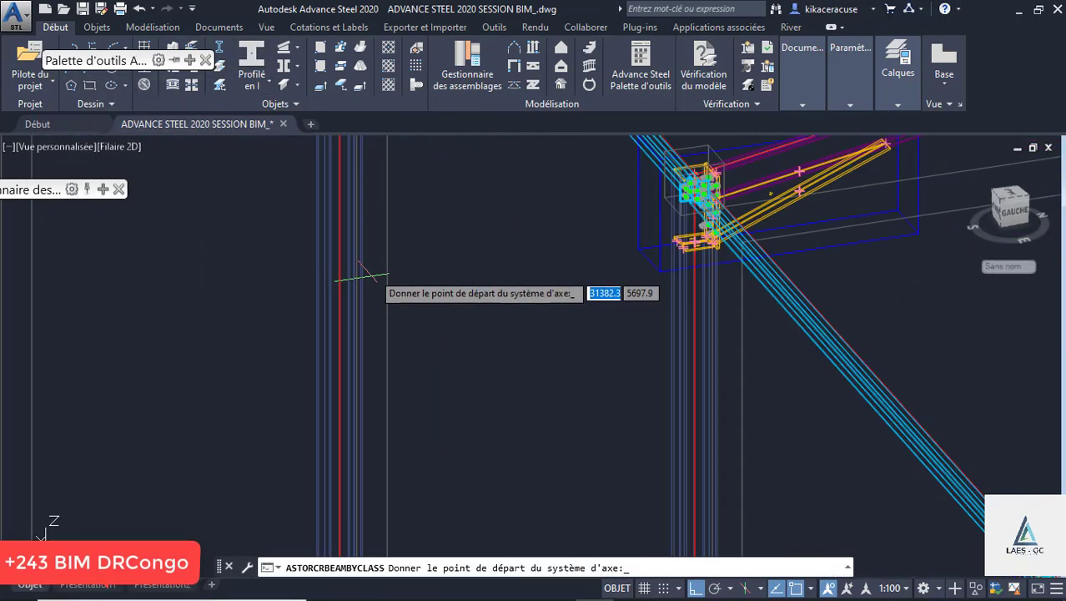
pyautogui.scroll(-6, 319, 246)
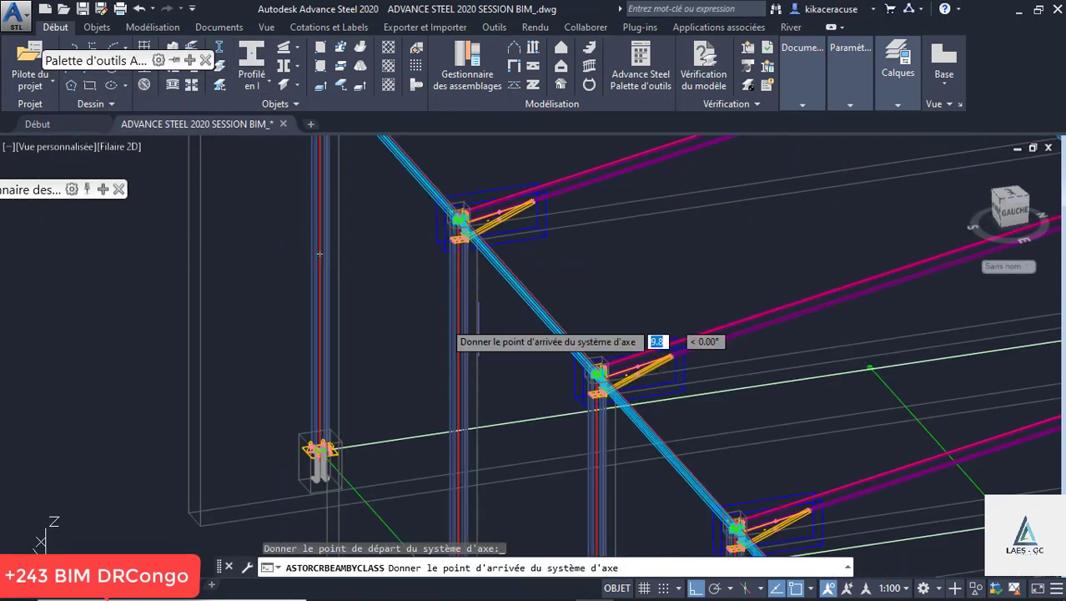
pyautogui.scroll(6, 480, 400)
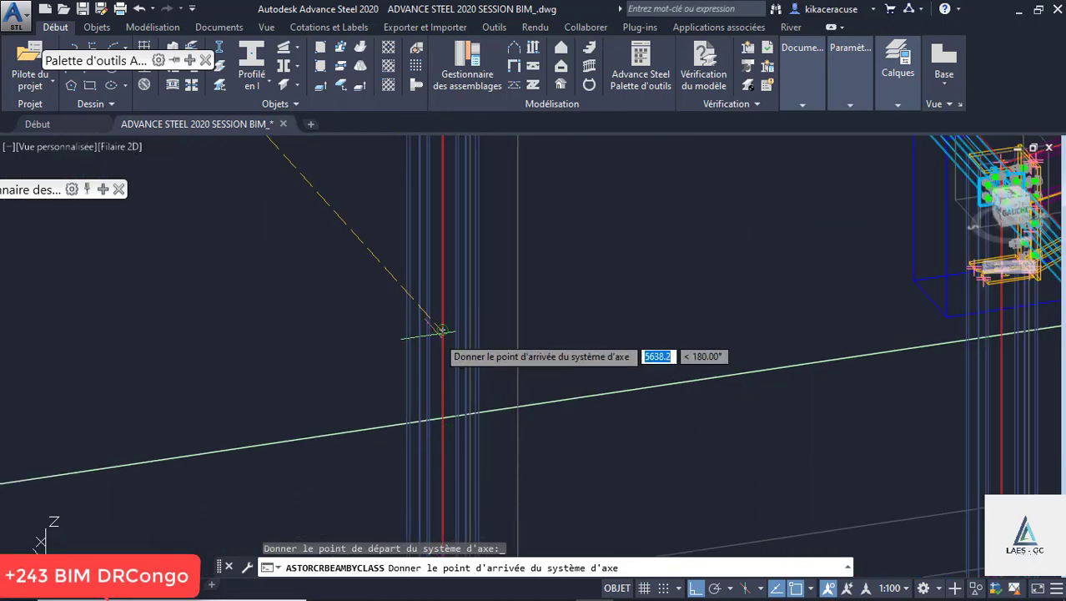
pyautogui.click(442, 330)
pyautogui.scroll(-2, 483, 361)
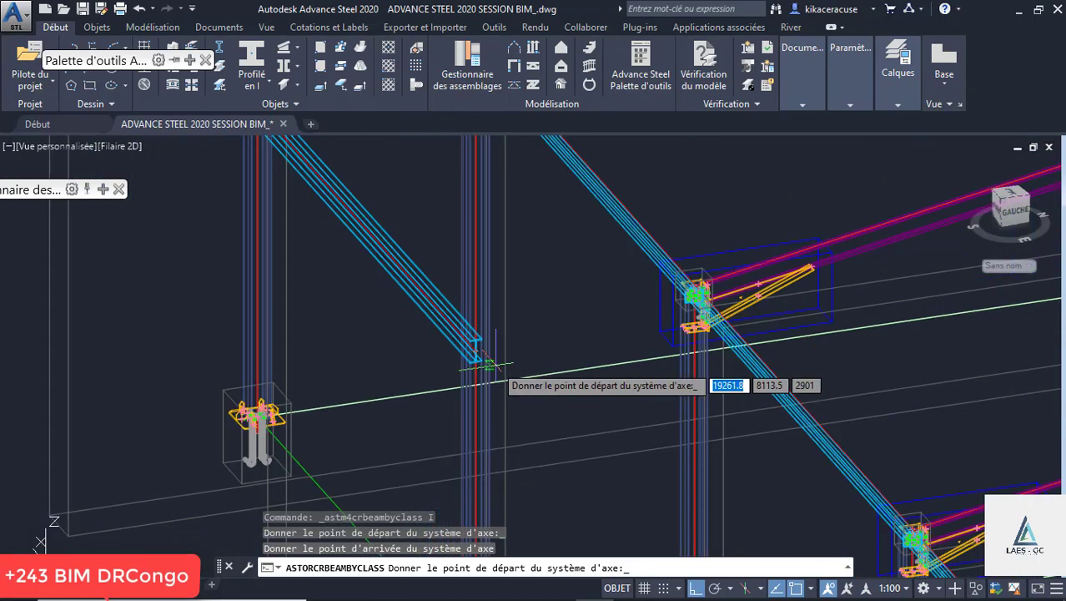
pyautogui.press('Escape')
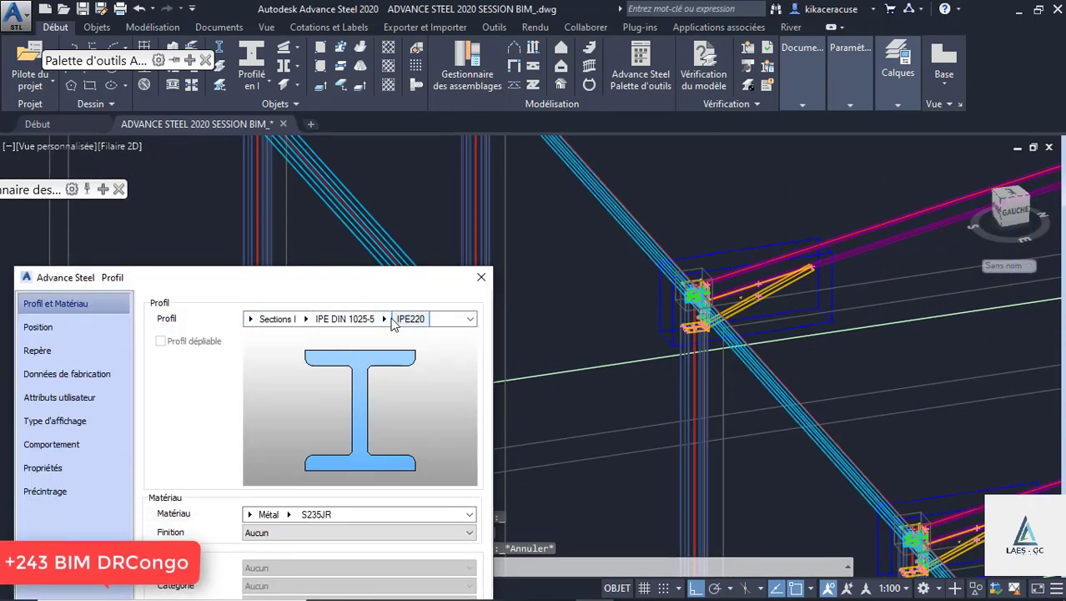
# Set the redrawn beam's section to IPE200 from the IPE DIN 1025-5 family and close its properties
pyautogui.click(385, 319)
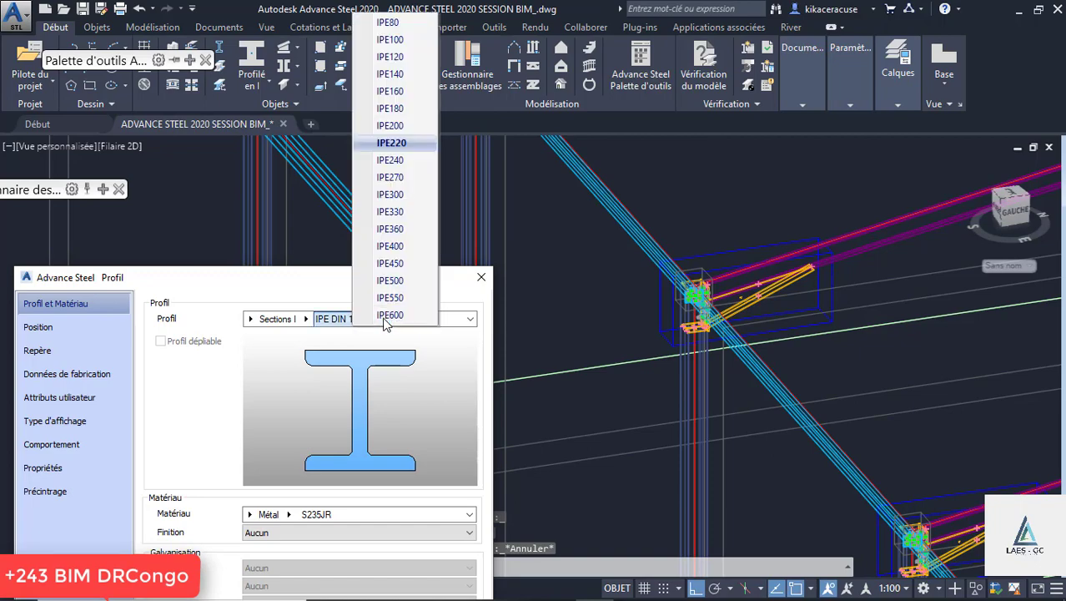
pyautogui.click(389, 126)
pyautogui.scroll(3, 407, 322)
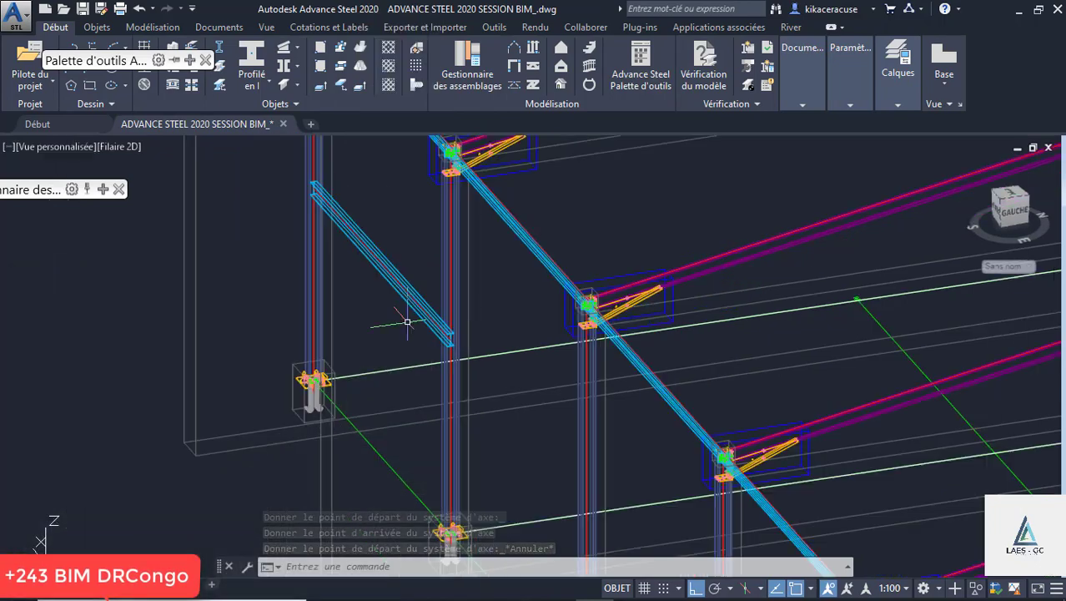
# Mirror the mid-height beam to the opposite side wall about the building's central longitudinal axis, keeping the source beam
pyautogui.scroll(-5, 407, 322)
pyautogui.scroll(4, 416, 380)
pyautogui.scroll(-4, 368, 356)
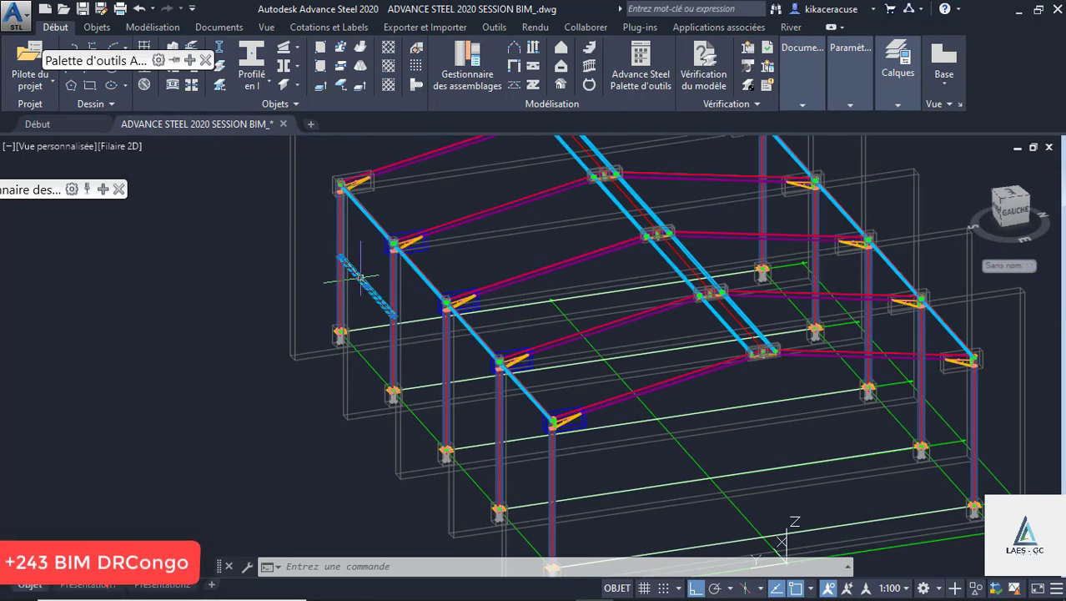
pyautogui.moveTo(189, 67)
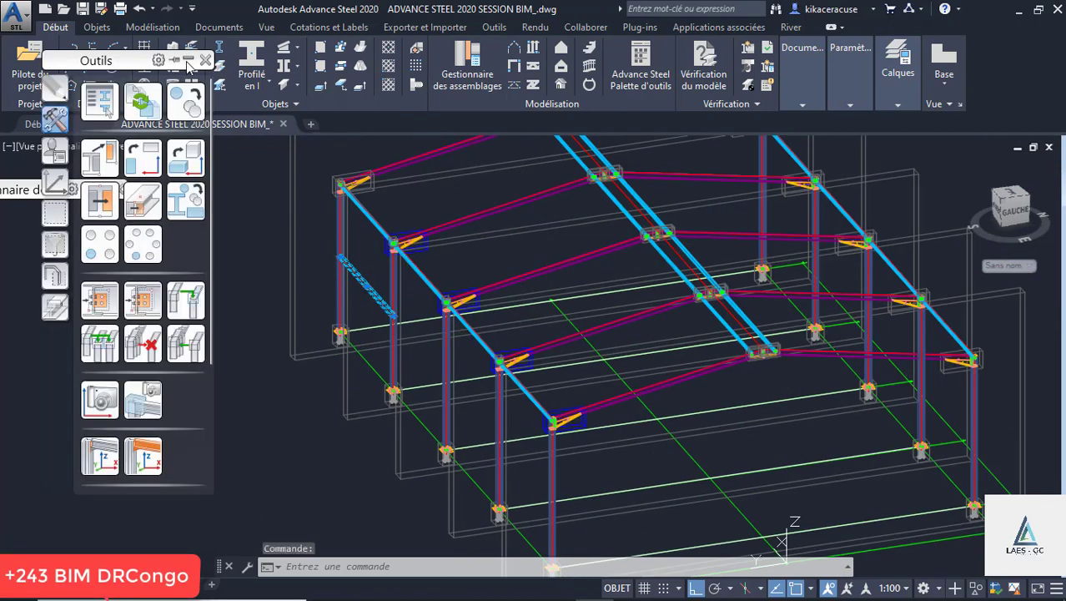
pyautogui.click(58, 96)
pyautogui.click(143, 159)
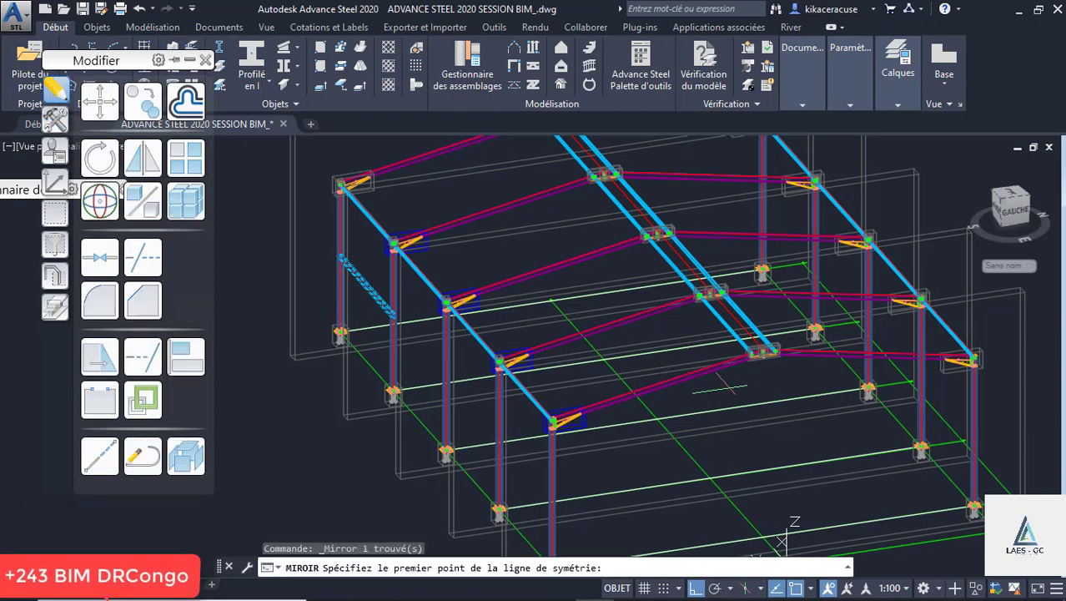
pyautogui.click(701, 464)
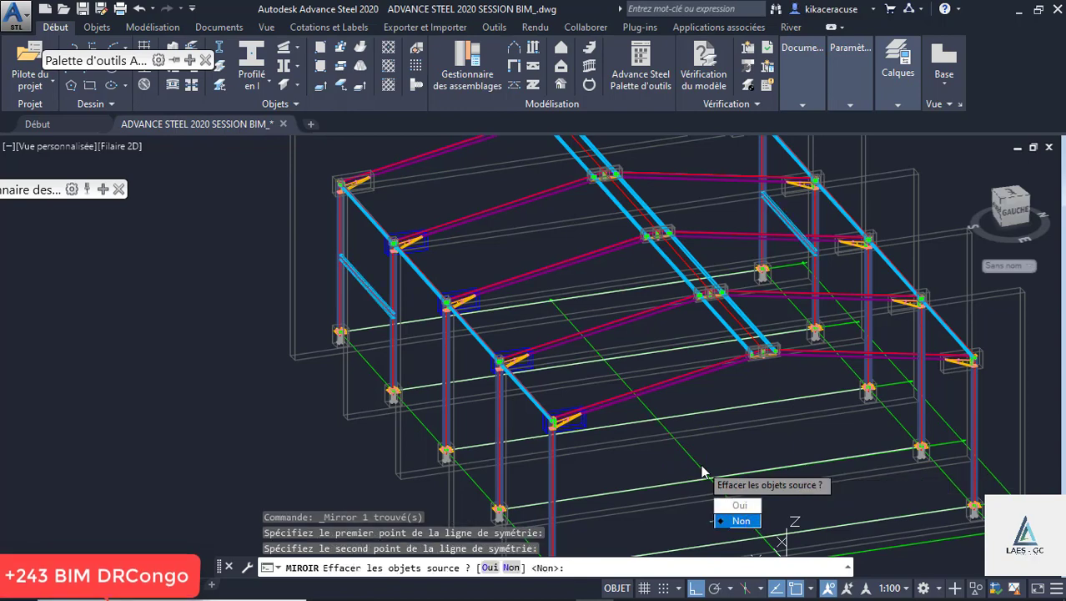
pyautogui.write('N')
pyautogui.press('Return')
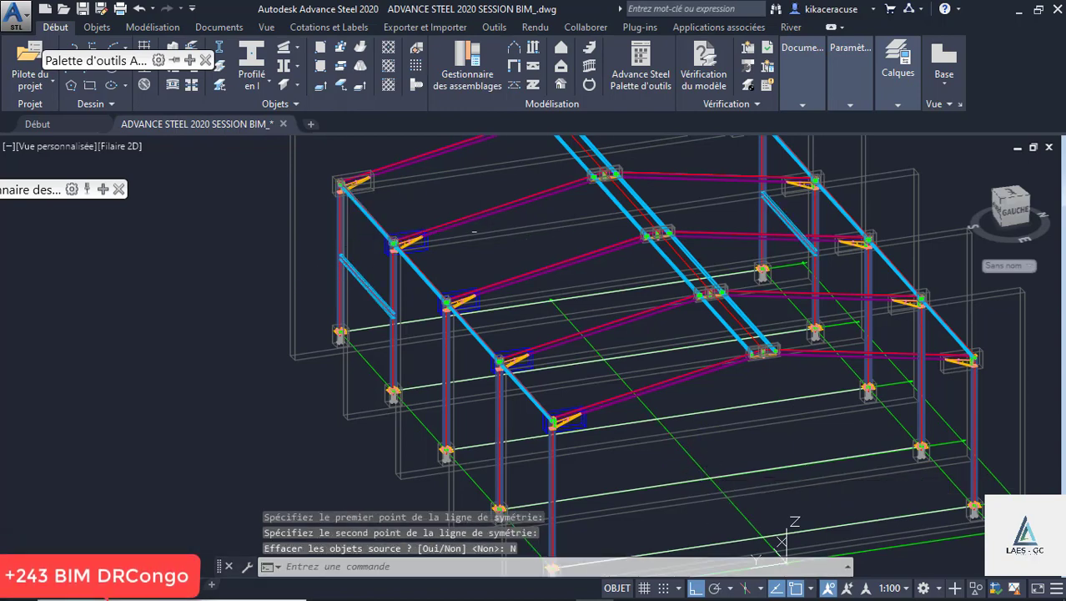
# Draw a transverse I-section beam across the end frame, joining the two end columns at mid-height where the side beams start
pyautogui.scroll(-5, 473, 231)
pyautogui.keyDown('shift'); pyautogui.moveTo(433, 250); pyautogui.dragTo(737, 258, button='middle'); pyautogui.keyUp('shift')
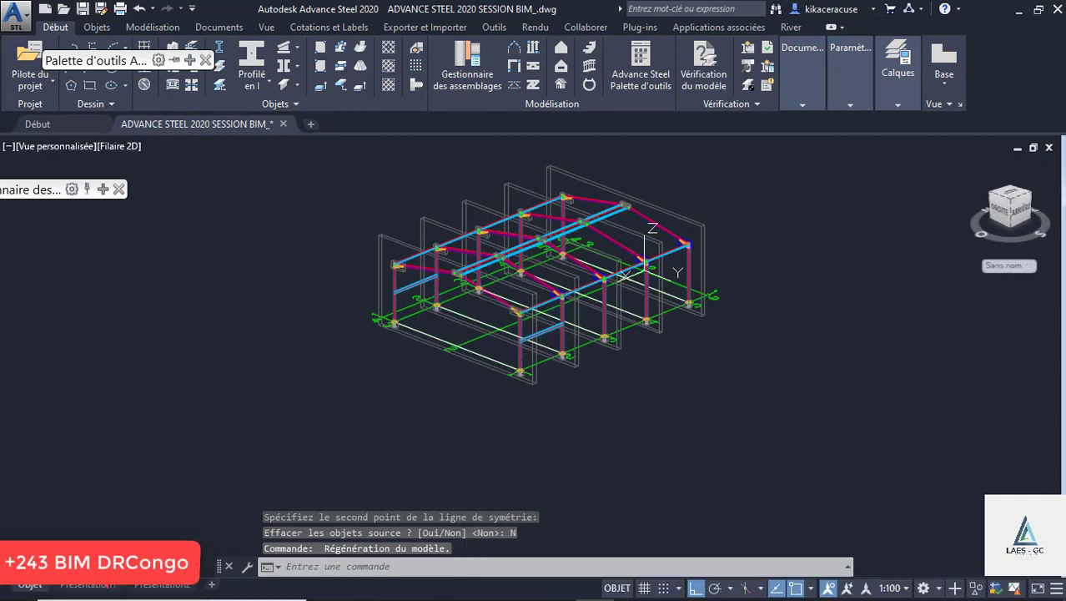
pyautogui.scroll(4, 551, 342)
pyautogui.moveTo(125, 60)
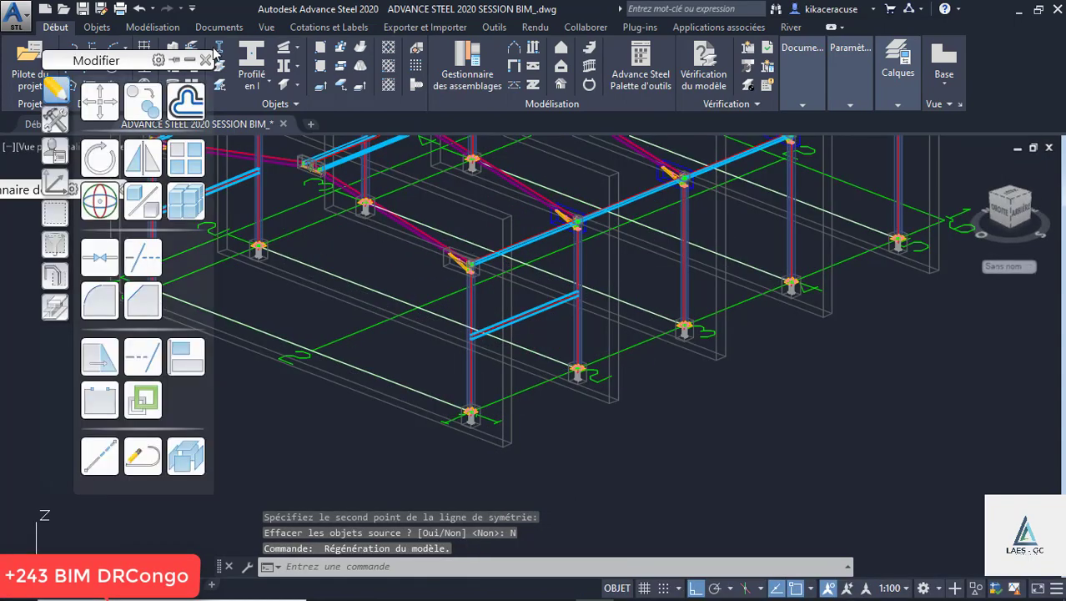
pyautogui.click(103, 198)
pyautogui.scroll(5, 140, 210)
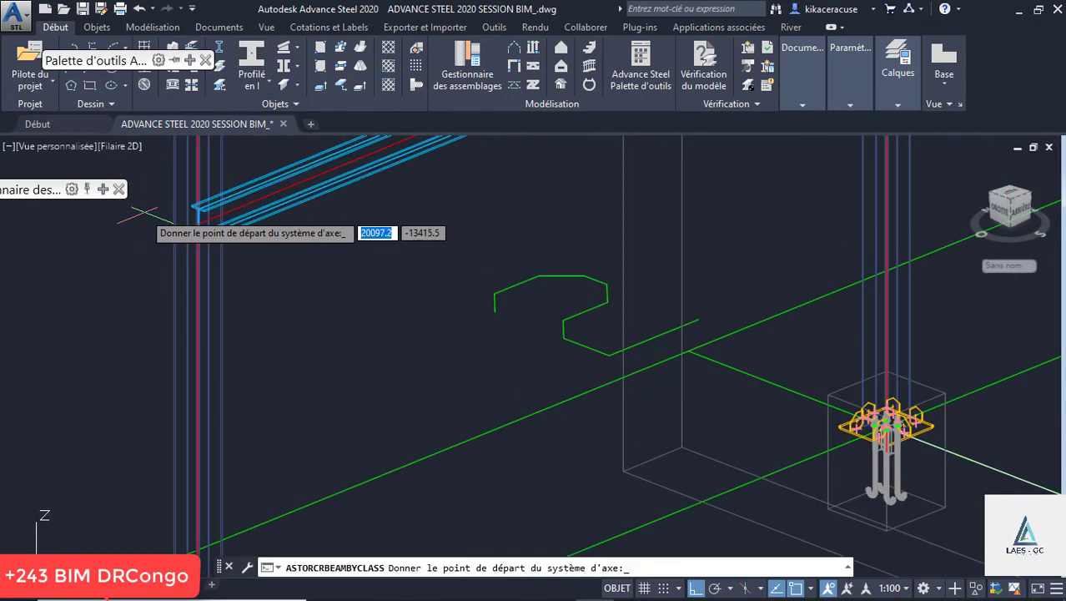
pyautogui.click(199, 215)
pyautogui.scroll(-8, 198, 215)
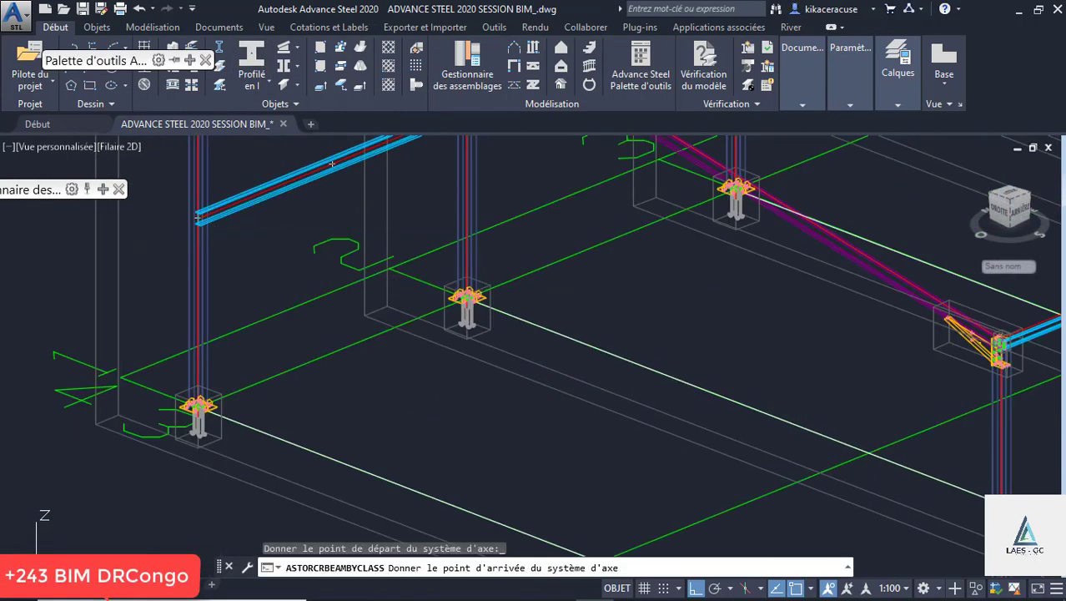
pyautogui.scroll(5, 774, 453)
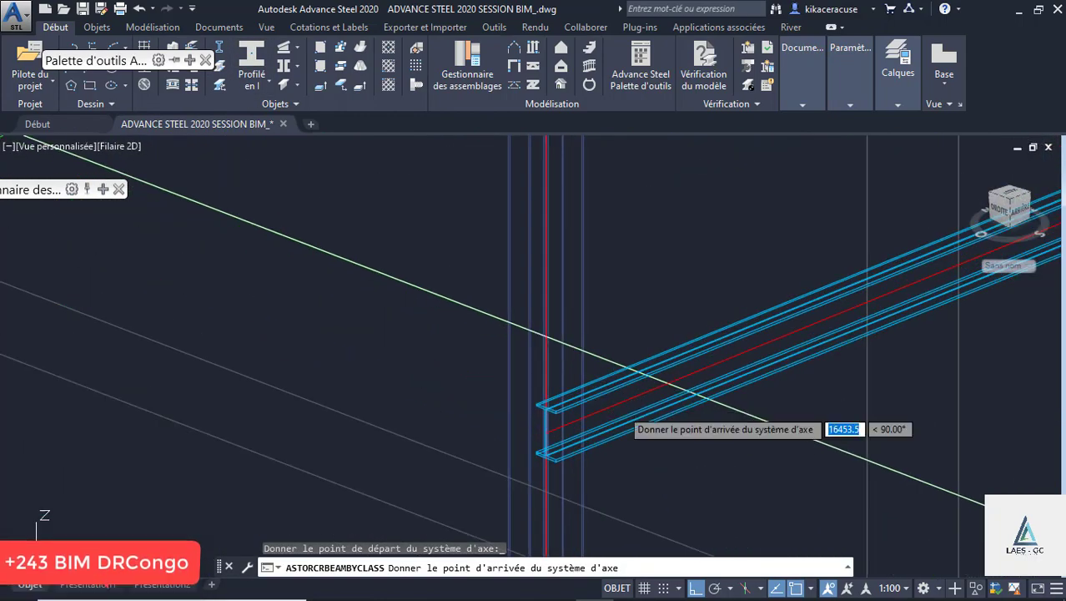
pyautogui.click(544, 431)
pyautogui.scroll(-5, 427, 417)
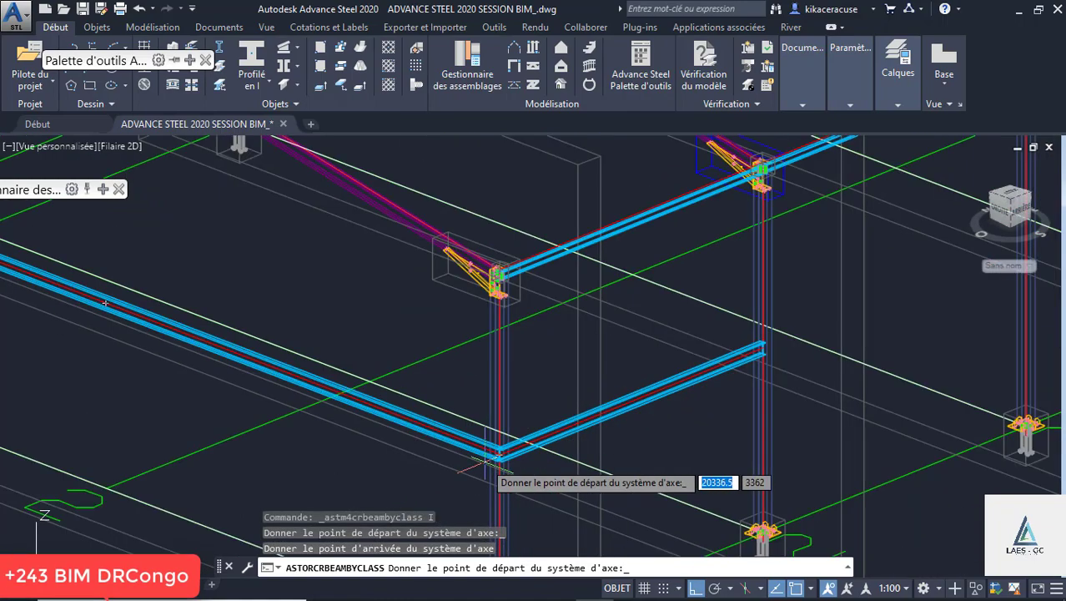
# Draw a second transverse I-section beam across the next frame, between the far ends of the two side beams
pyautogui.scroll(6, 187, 175)
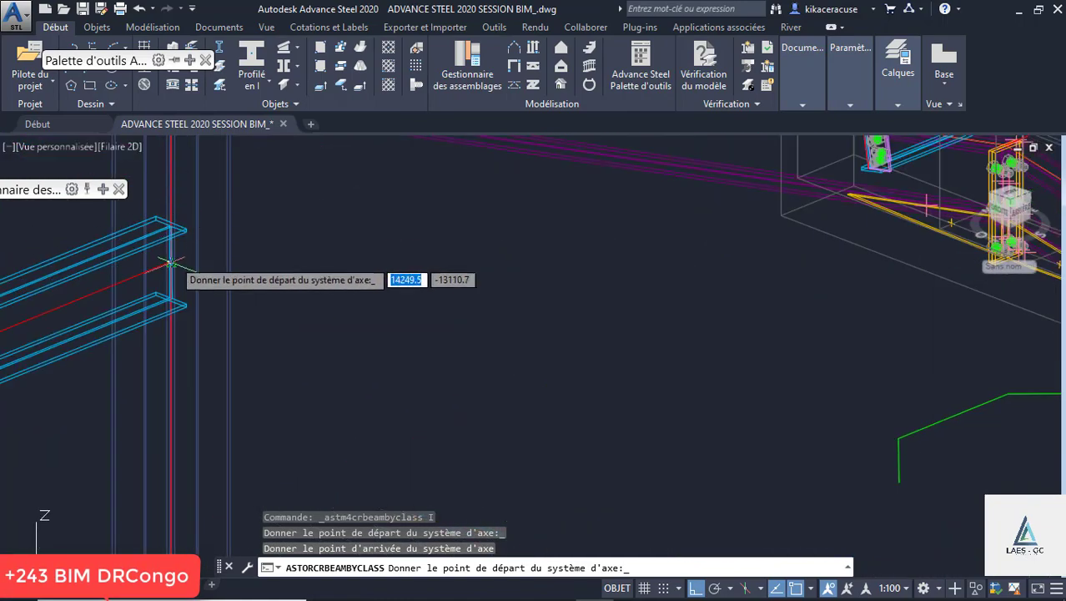
pyautogui.click(169, 261)
pyautogui.scroll(-5, 170, 261)
pyautogui.scroll(6, 635, 448)
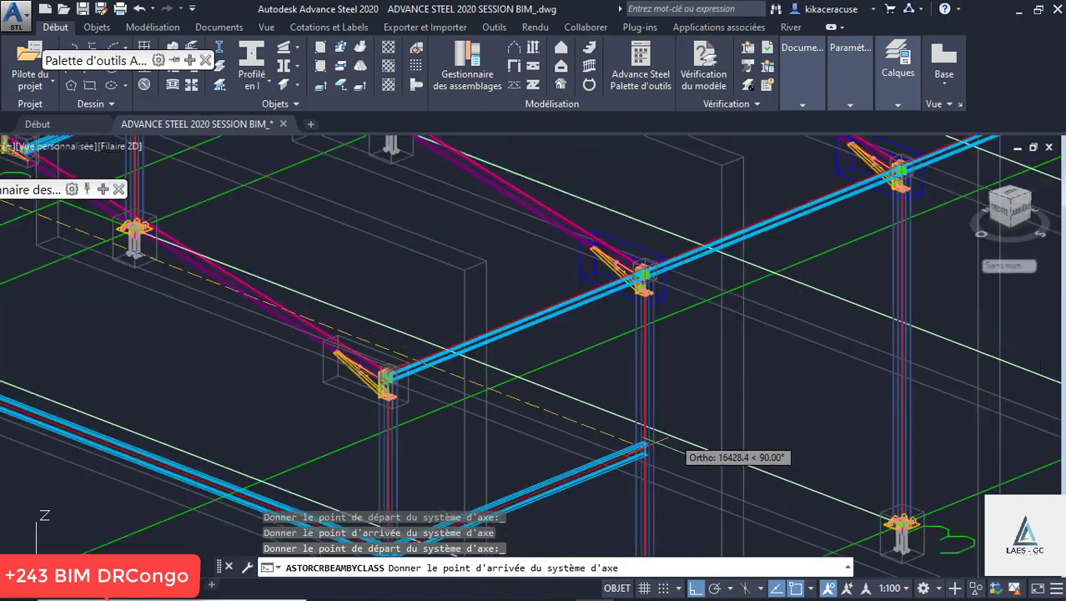
pyautogui.click(618, 461)
# Draw a vertical I-section post on the end frame from the central axis at floor level up to the transverse beam
pyautogui.scroll(-6, 667, 346)
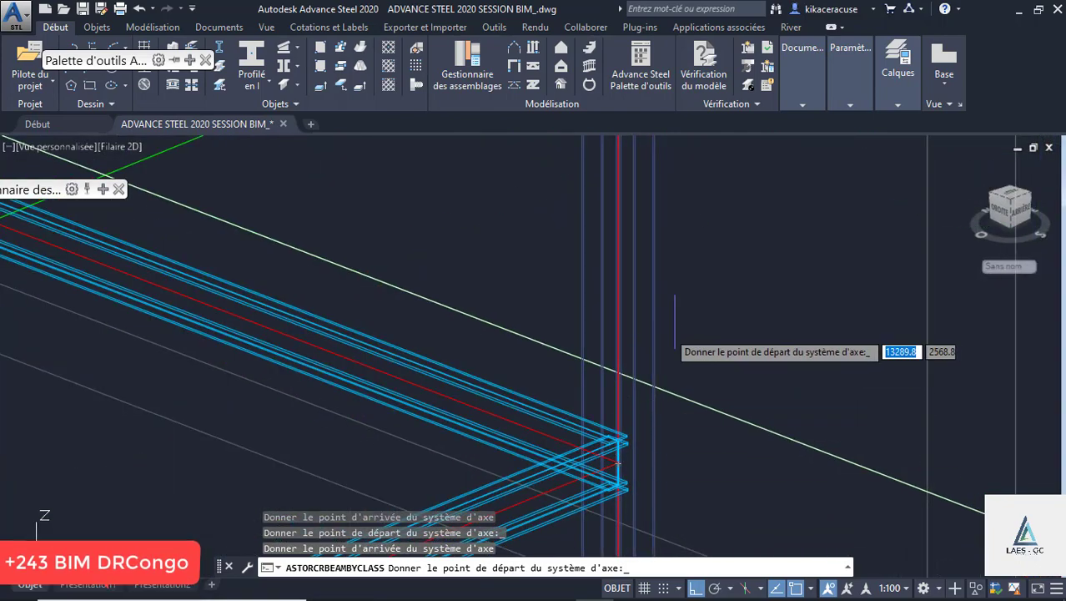
pyautogui.scroll(4, 505, 408)
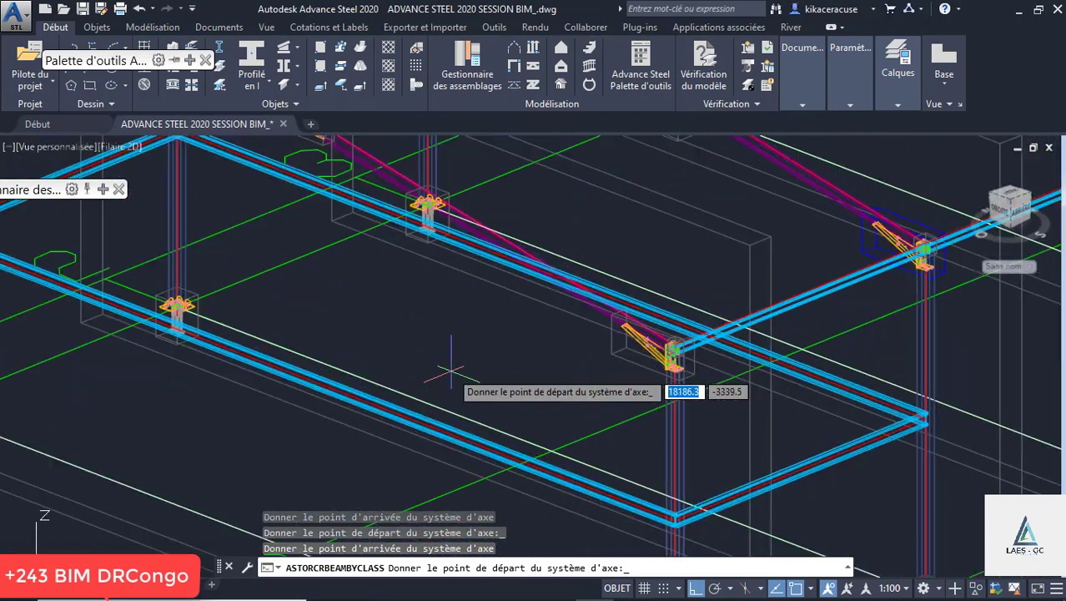
pyautogui.scroll(-2, 350, 309)
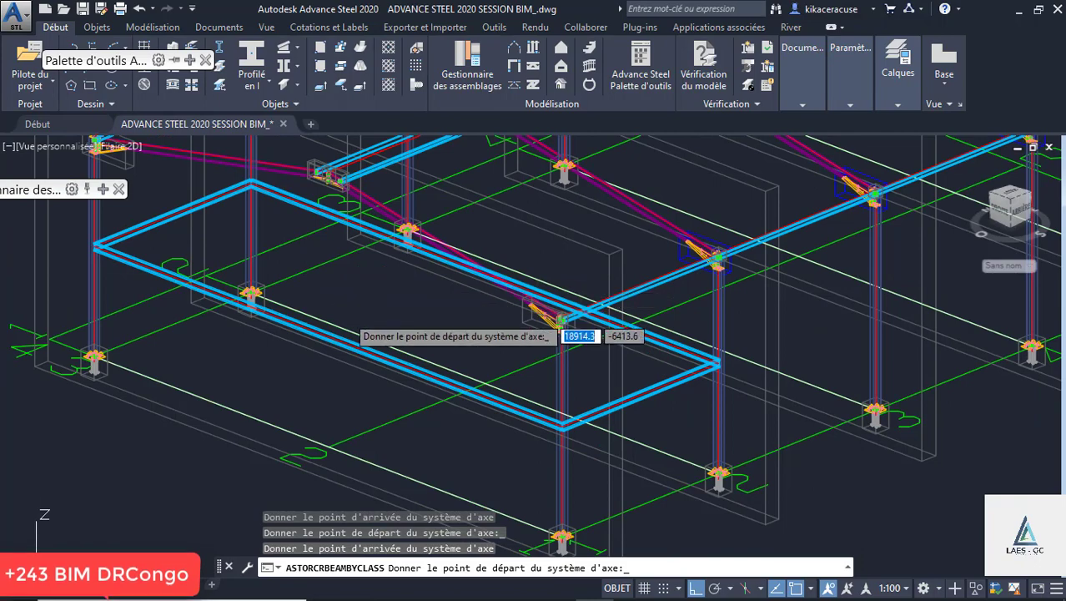
pyautogui.click(327, 454)
pyautogui.scroll(5, 322, 346)
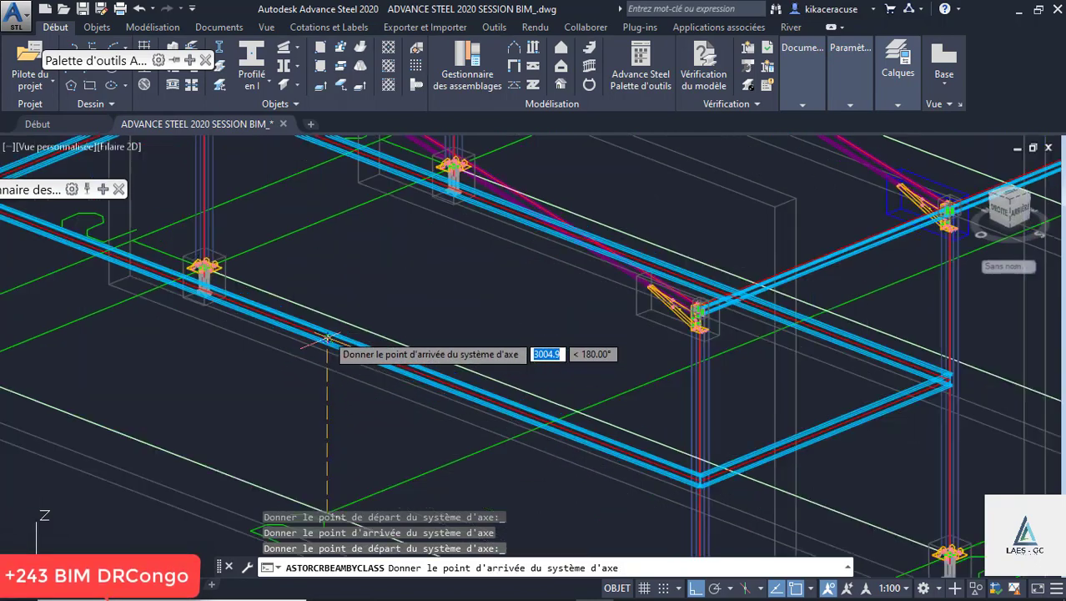
pyautogui.click(320, 346)
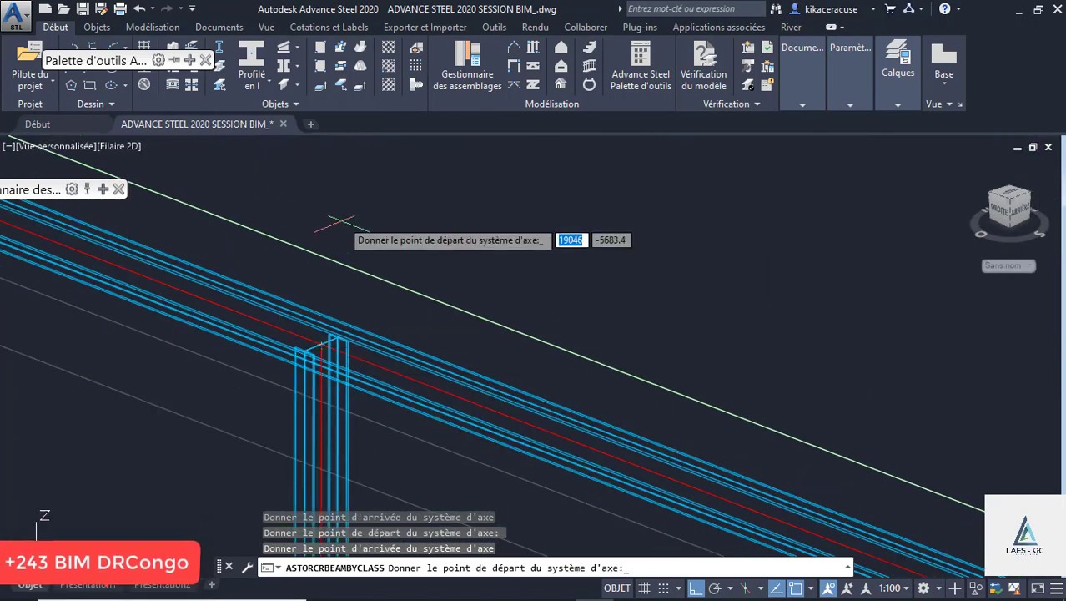
# End beam creation and set the new vertical post's rotation angle to 90 in its position properties
pyautogui.scroll(-5, 338, 250)
pyautogui.scroll(4, 338, 290)
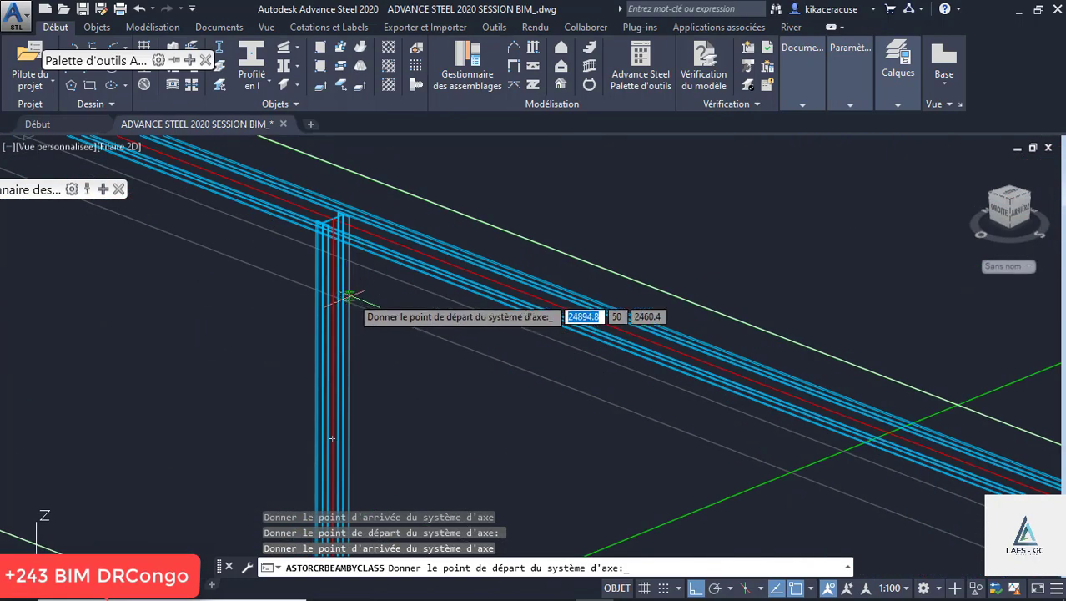
pyautogui.press('Escape')
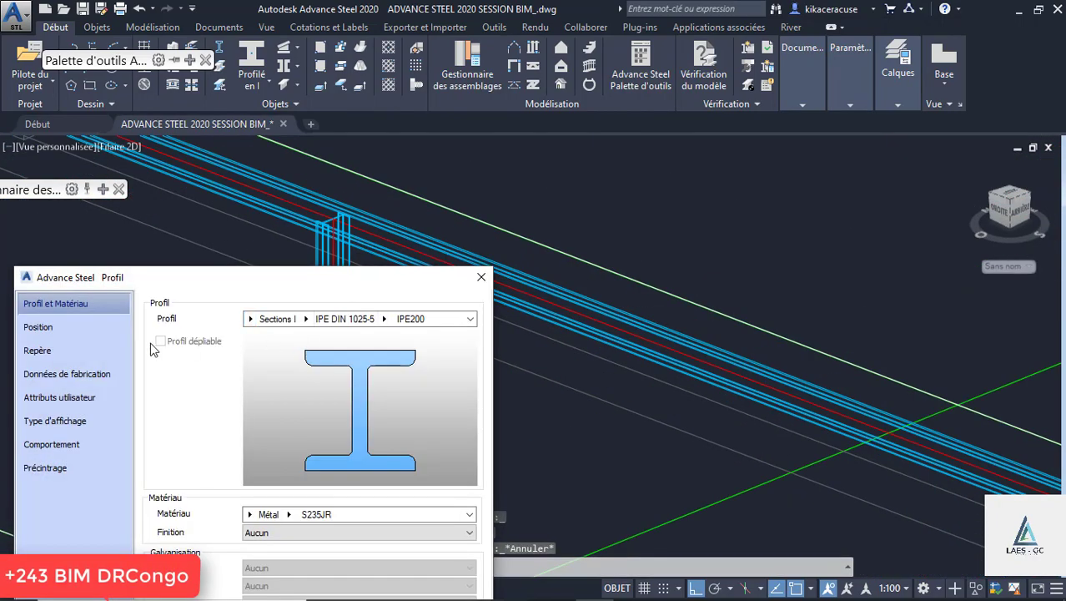
pyautogui.click(35, 325)
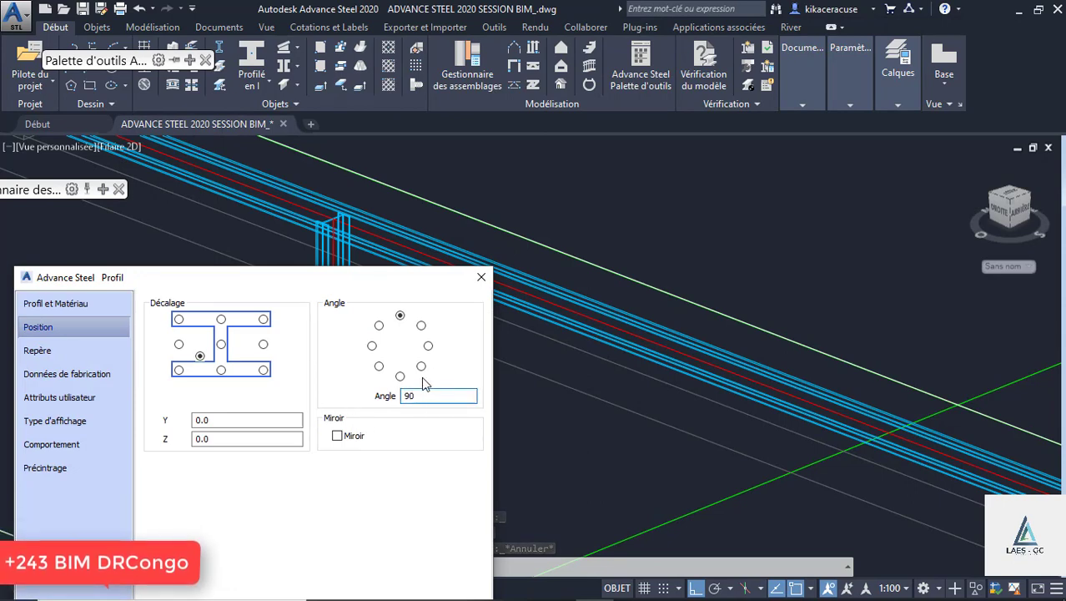
pyautogui.click(242, 435)
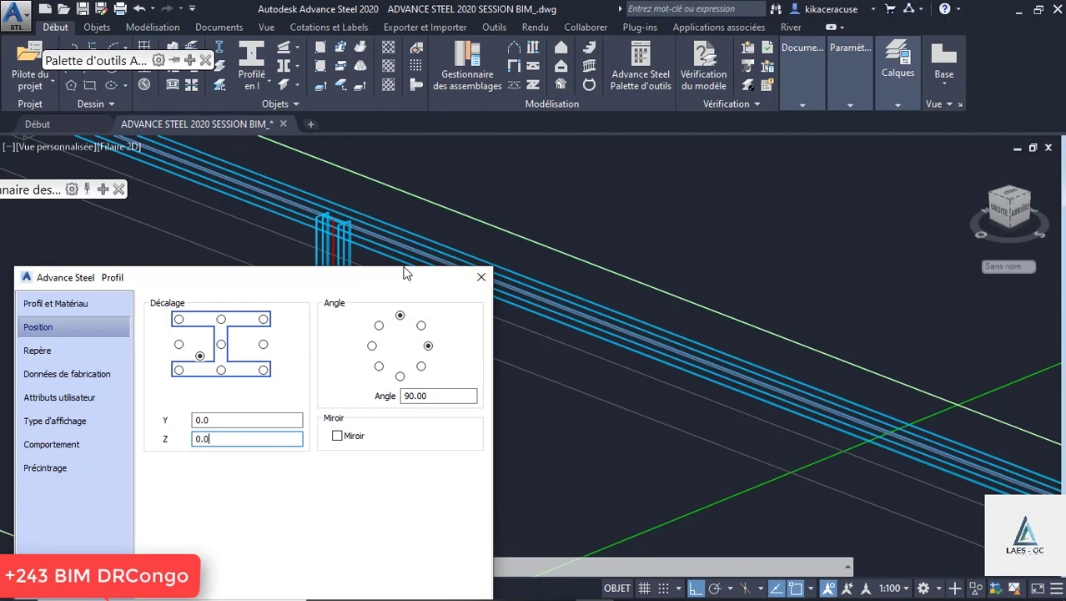
# Set the end frame's transverse beam rotation angle to 0 and close its properties
pyautogui.moveTo(407, 273); pyautogui.dragTo(548, 360)
pyautogui.scroll(-5, 460, 222)
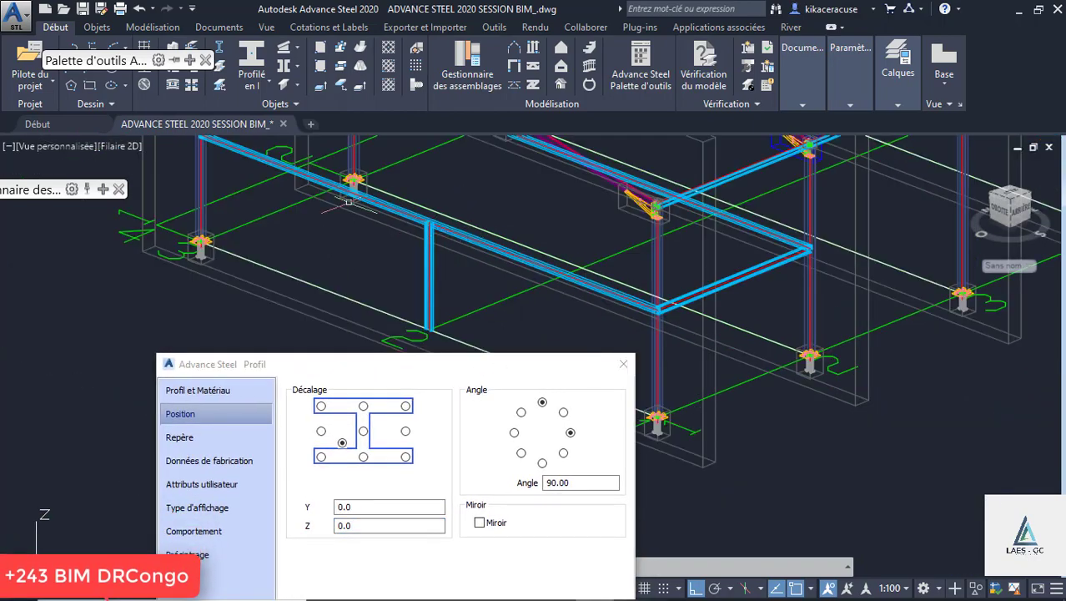
pyautogui.scroll(8, 651, 306)
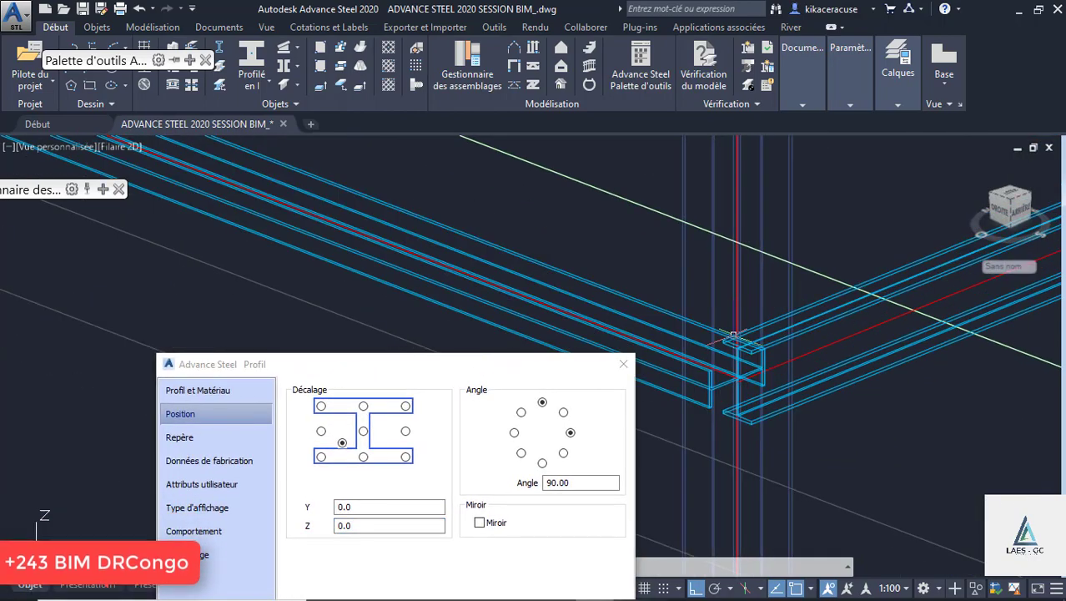
pyautogui.doubleClick(580, 482)
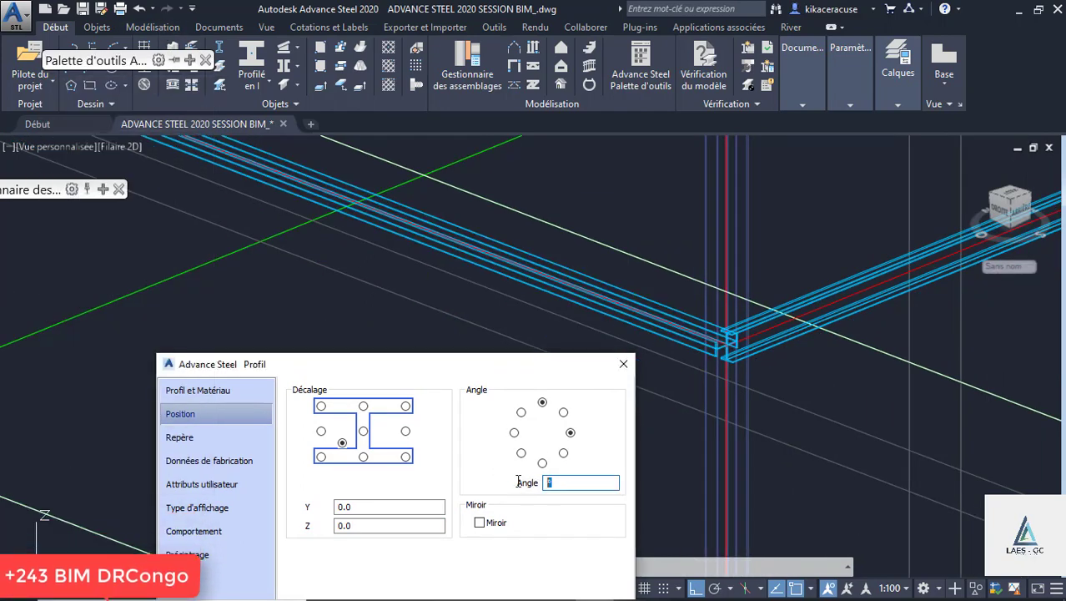
pyautogui.write('0')
pyautogui.click(378, 508)
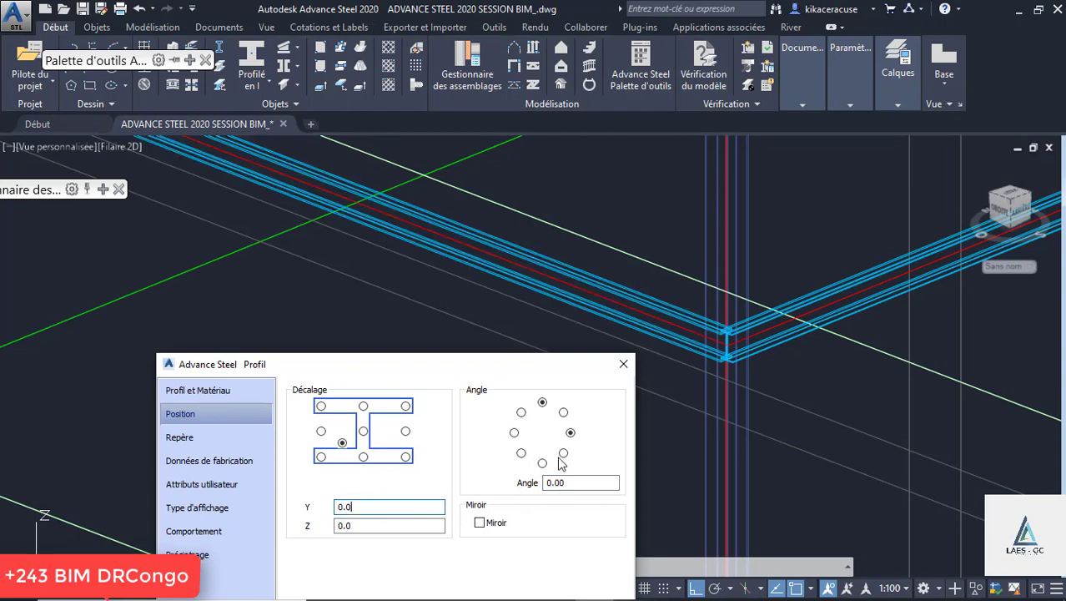
pyautogui.click(623, 364)
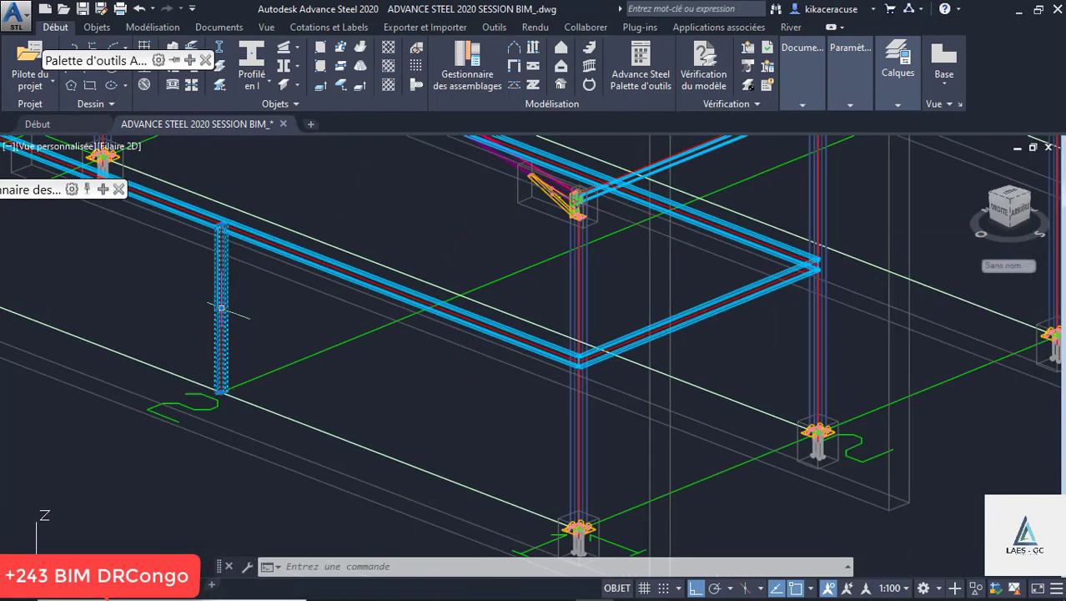
# Set the rotation angle of the vertical post on the end frame to 90 in its position properties
pyautogui.doubleClick(221, 308)
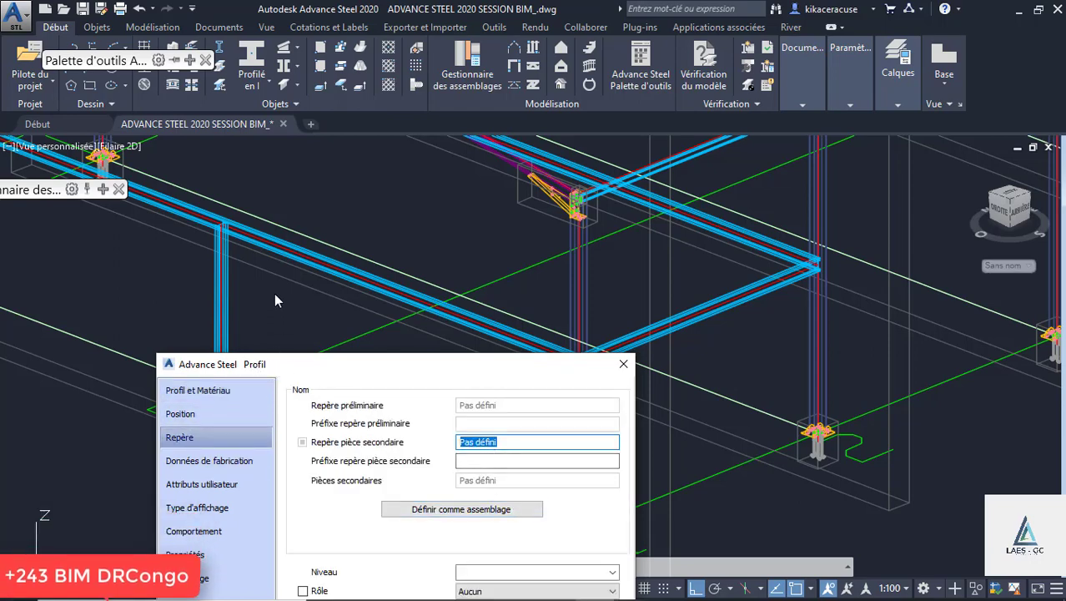
pyautogui.click(196, 413)
pyautogui.moveTo(569, 482); pyautogui.dragTo(463, 481)
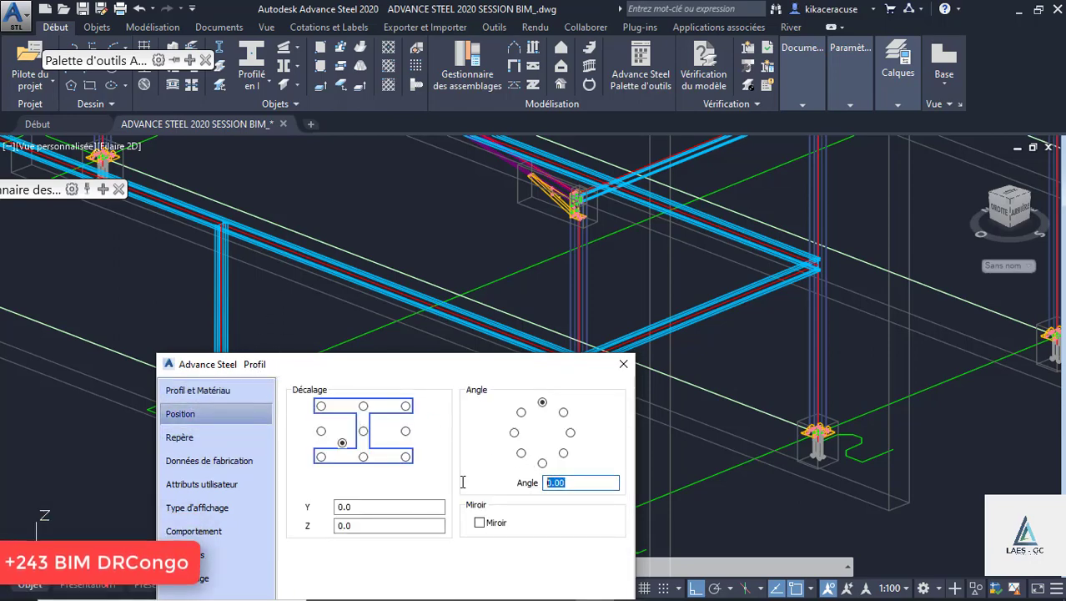
pyautogui.moveTo(497, 372); pyautogui.dragTo(440, 177)
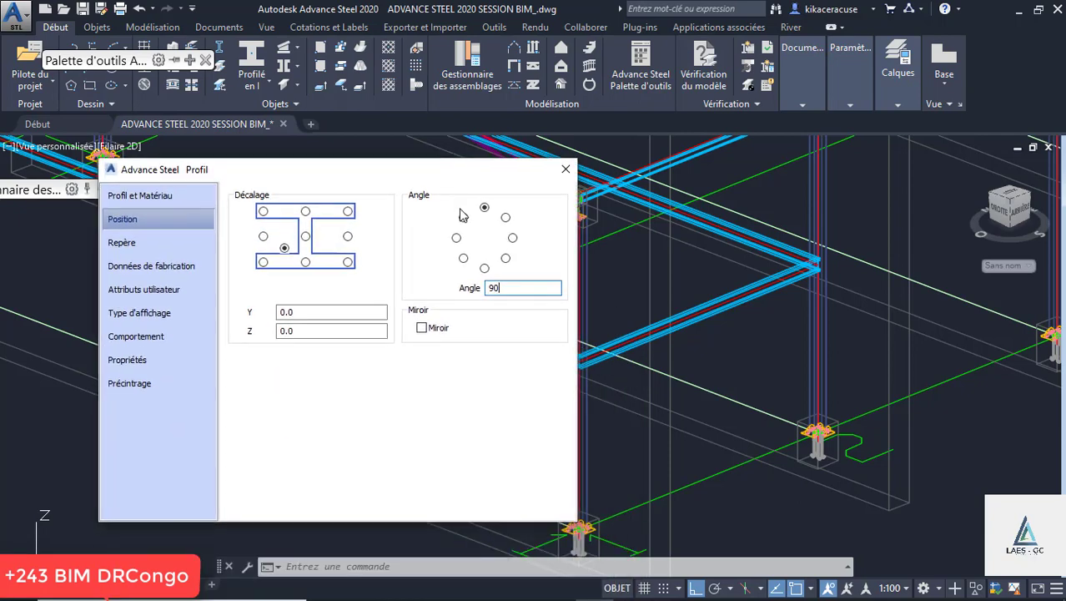
pyautogui.click(565, 169)
pyautogui.scroll(4, 291, 284)
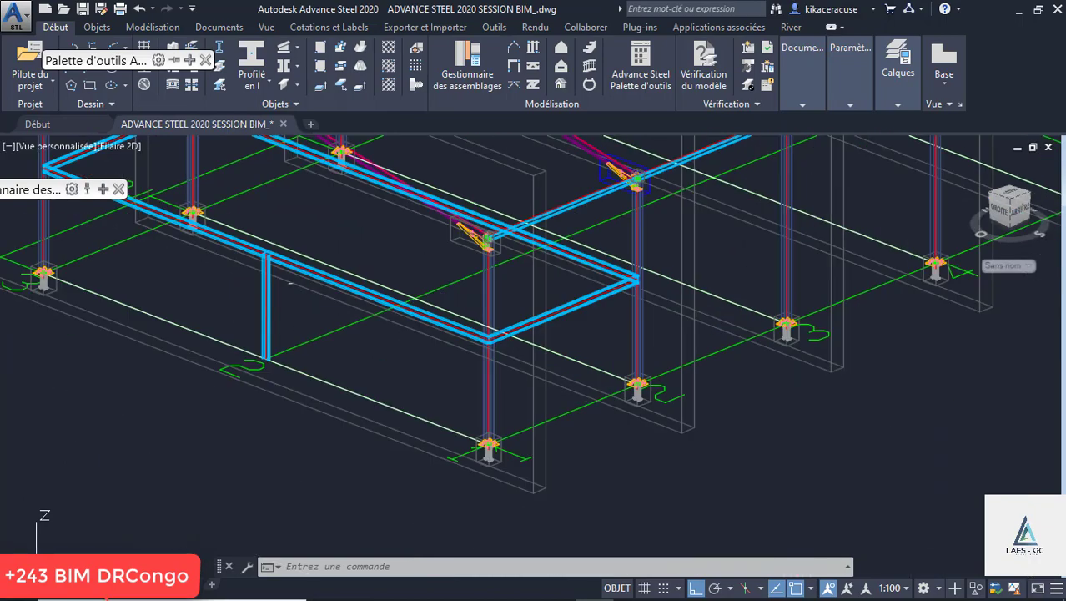
# Copy the vertical post from the end frame to the central axis of the next frame, under the second transverse beam
pyautogui.scroll(-3, 481, 501)
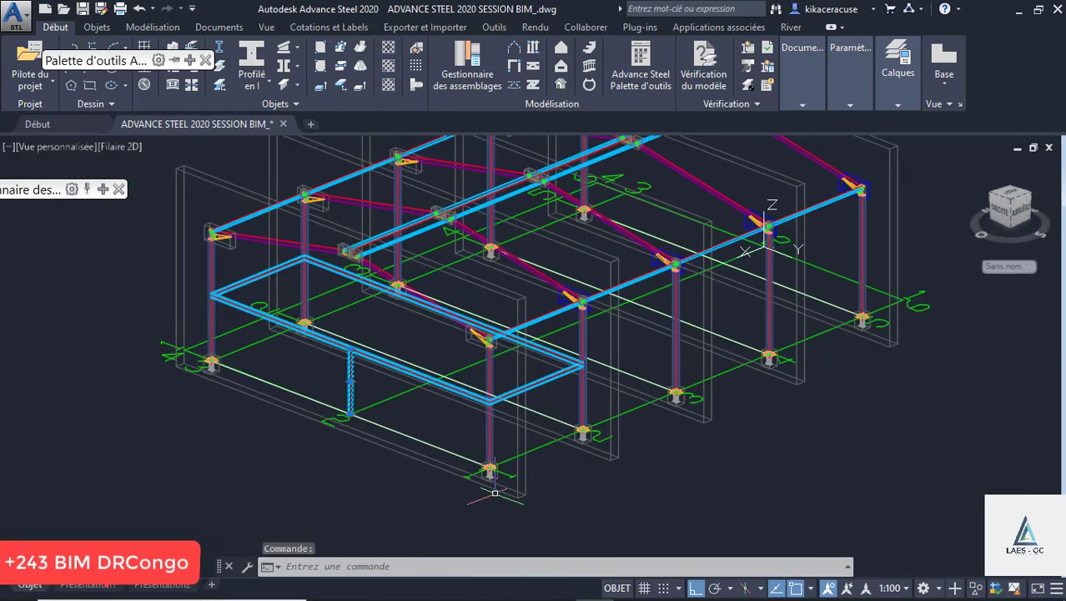
pyautogui.keyDown('shift'); pyautogui.moveTo(492, 417); pyautogui.dragTo(467, 397, button='middle'); pyautogui.keyUp('shift')
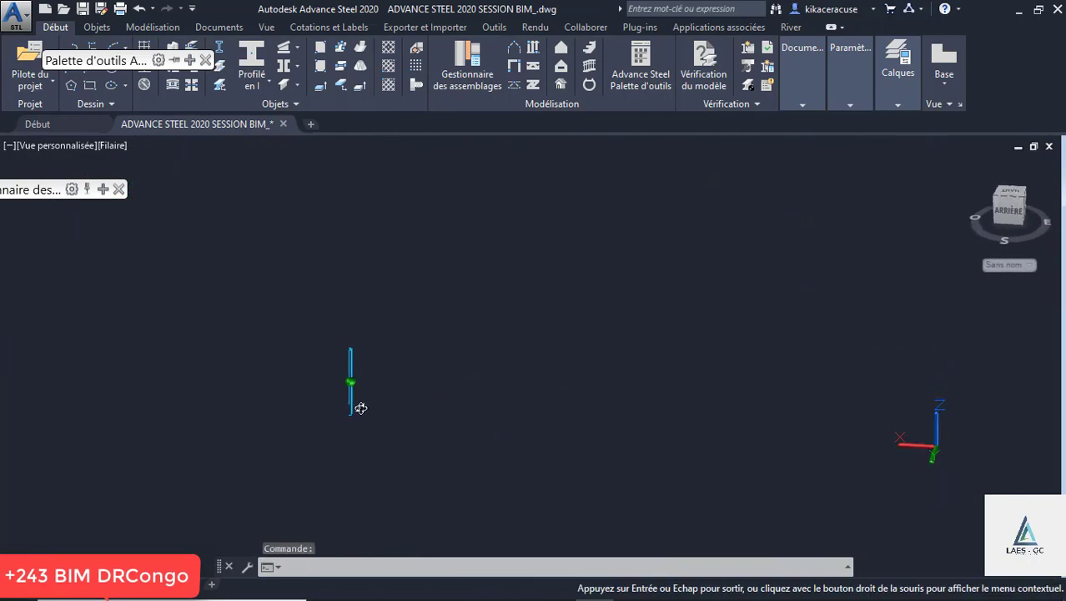
pyautogui.keyDown('shift'); pyautogui.moveTo(360, 408); pyautogui.dragTo(351, 406, button='middle'); pyautogui.keyUp('shift')
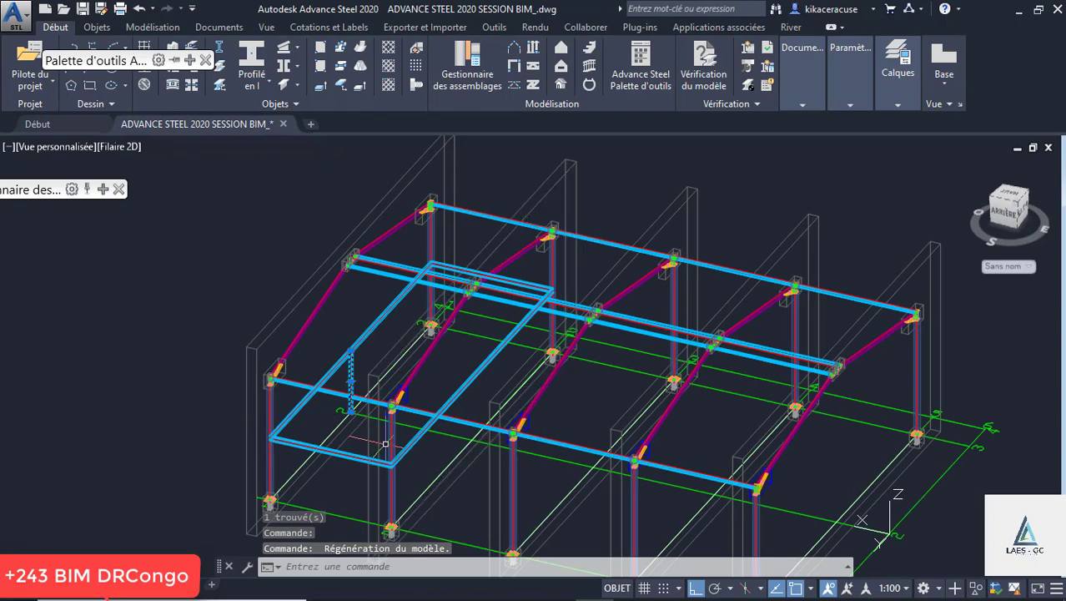
pyautogui.moveTo(185, 65)
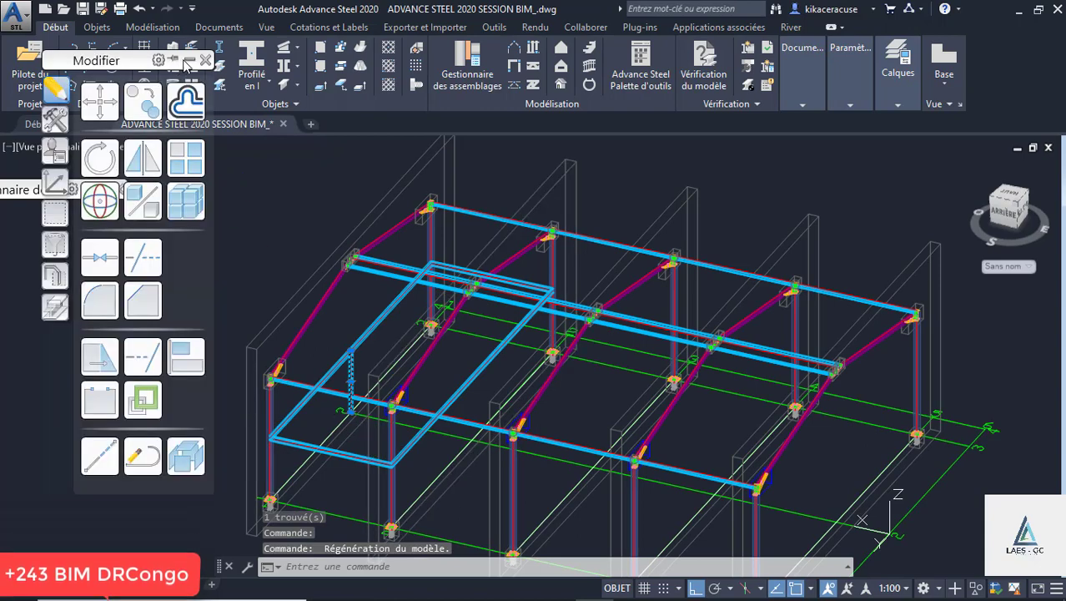
pyautogui.click(140, 107)
pyautogui.click(369, 404)
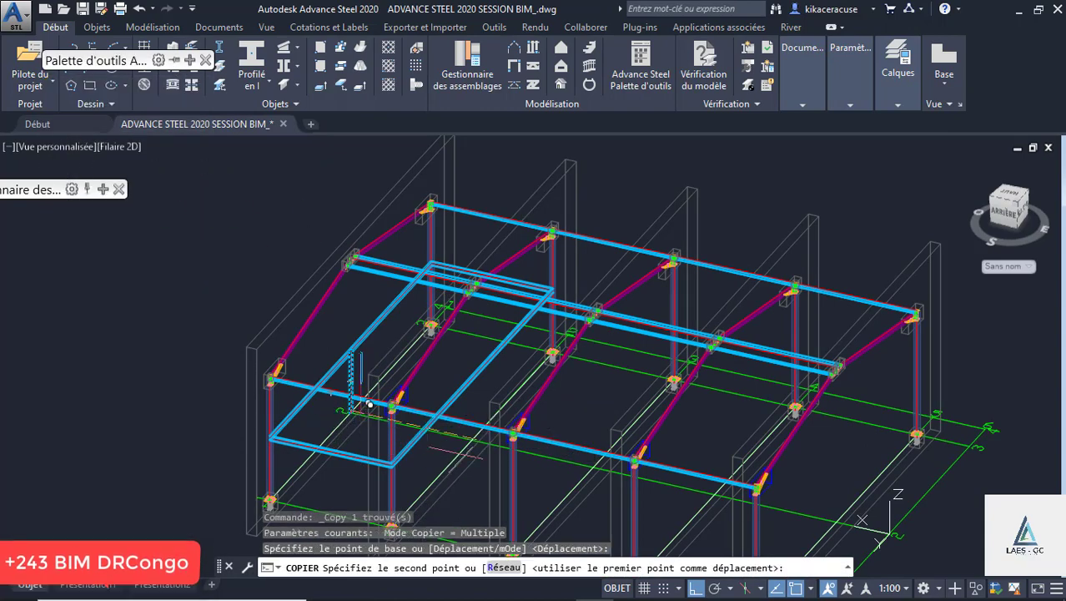
pyautogui.scroll(5, 470, 434)
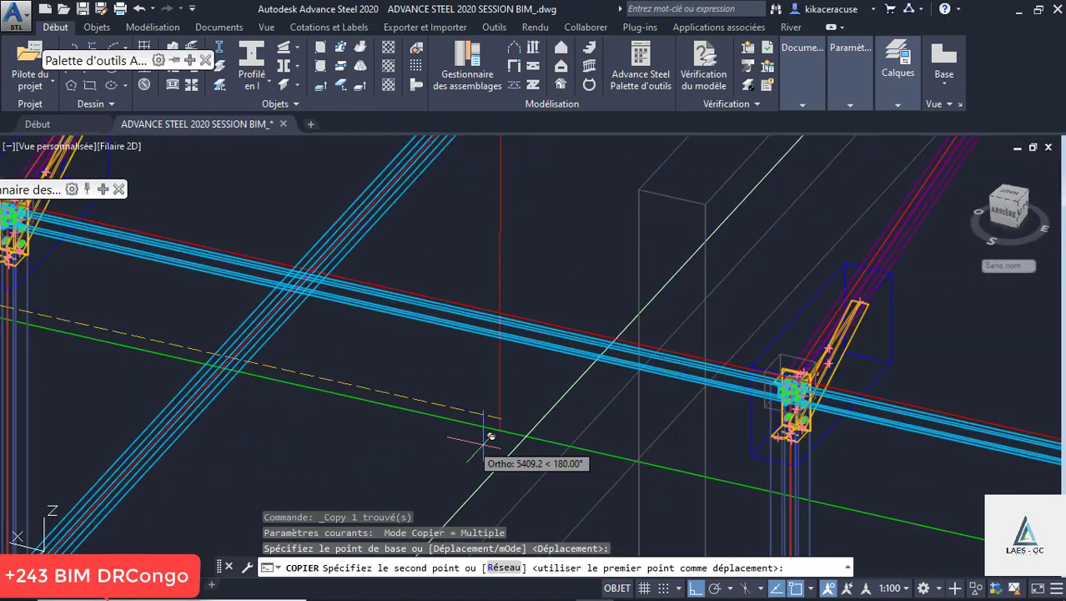
pyautogui.click(532, 429)
pyautogui.press('Escape')
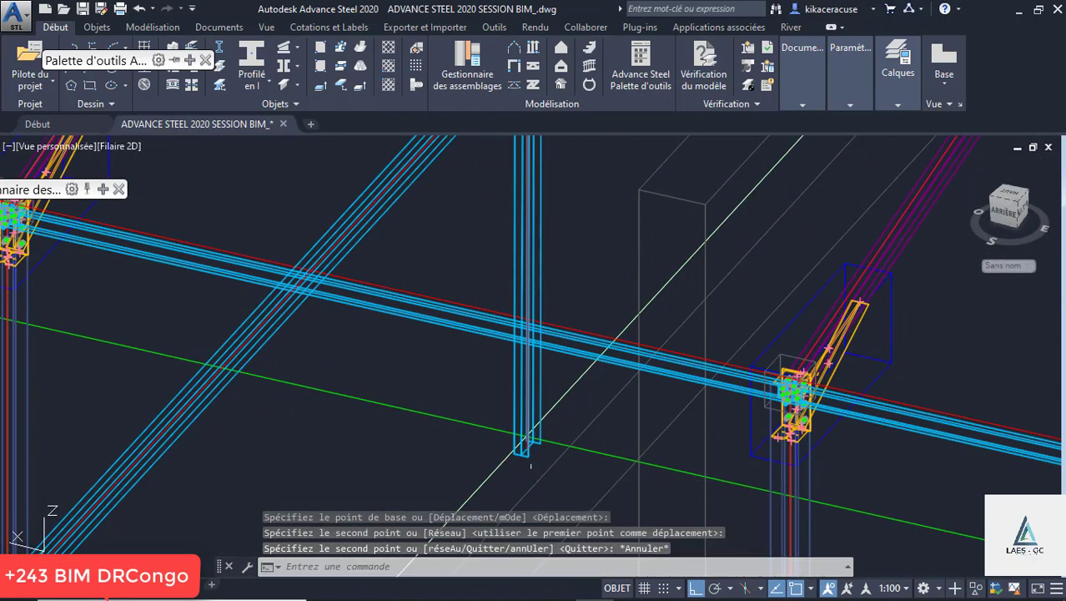
# Draw a longitudinal I-section beam at mid-height between the two transverse beams, from one post top to the other
pyautogui.scroll(-5, 562, 421)
pyautogui.keyDown('shift'); pyautogui.moveTo(492, 371); pyautogui.dragTo(606, 360, button='middle'); pyautogui.keyUp('shift')
pyautogui.scroll(-3, 434, 399)
pyautogui.scroll(3, 551, 385)
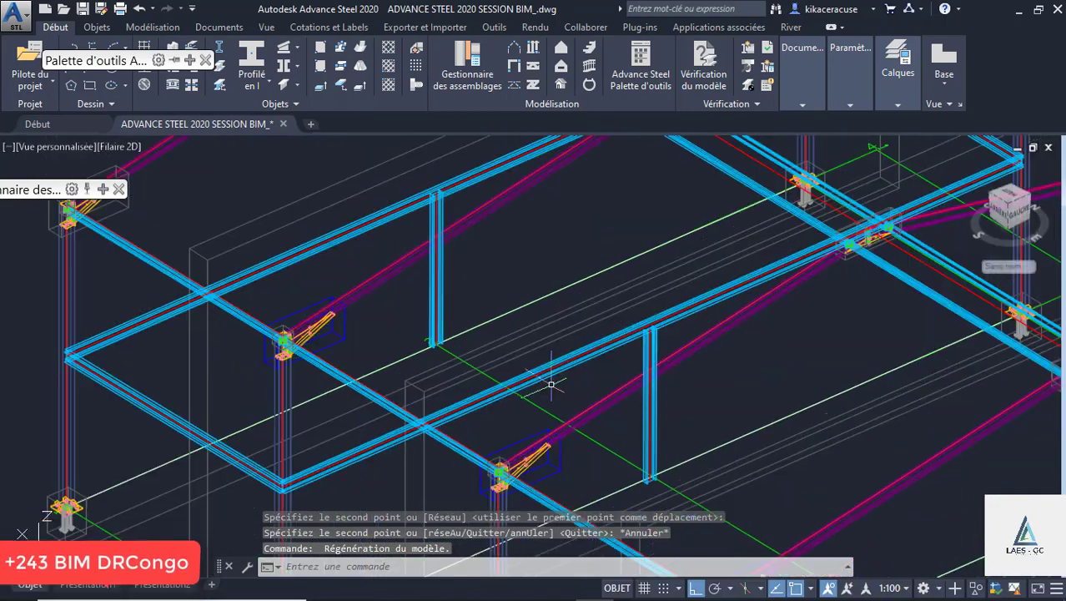
pyautogui.click(263, 69)
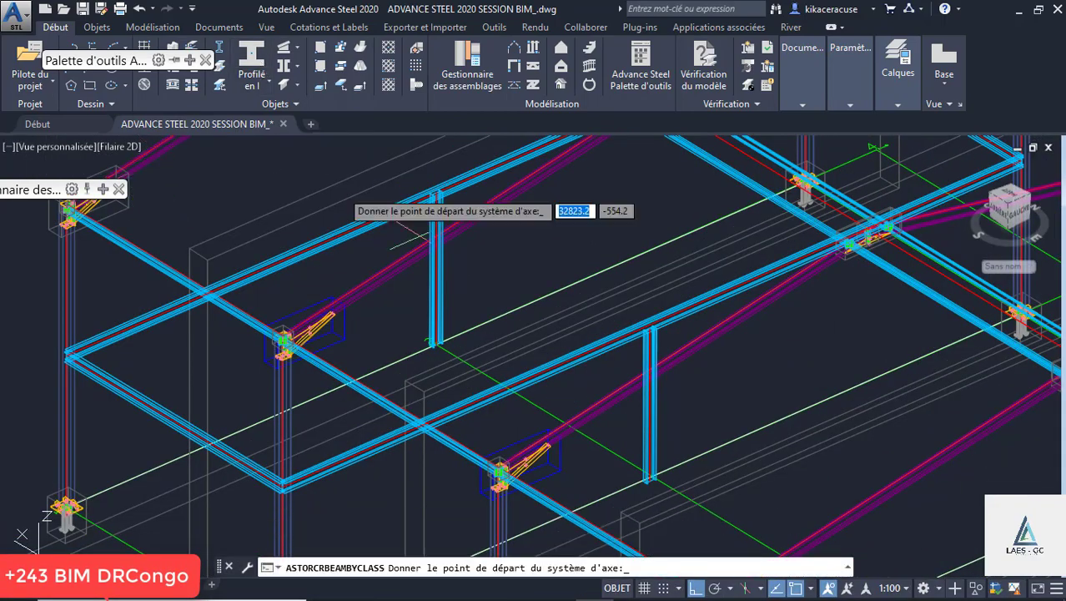
pyautogui.scroll(5, 430, 208)
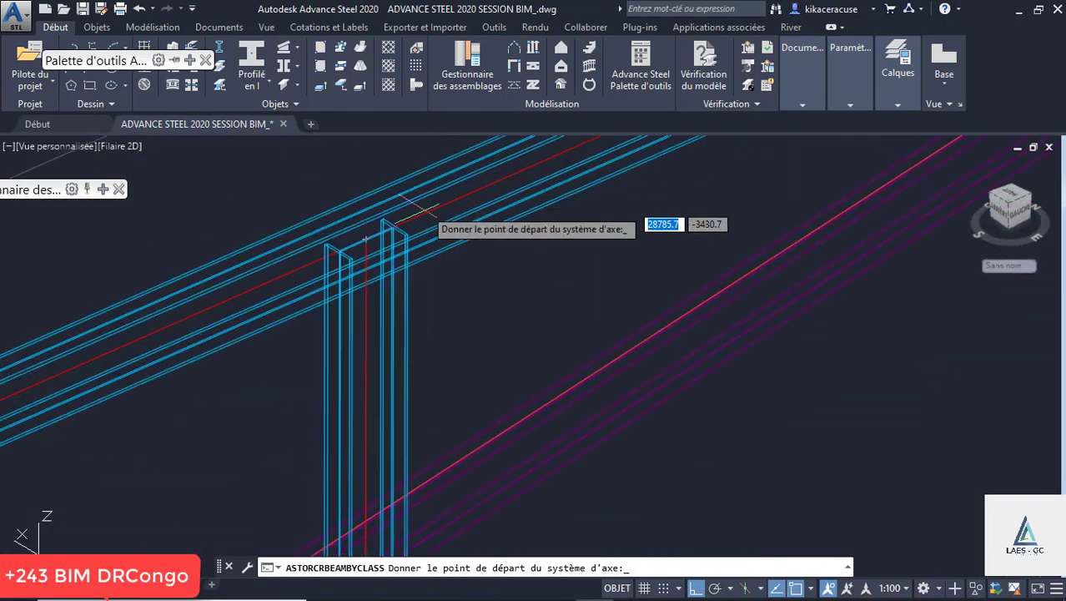
pyautogui.click(367, 208)
pyautogui.scroll(-4, 328, 221)
pyautogui.scroll(4, 543, 349)
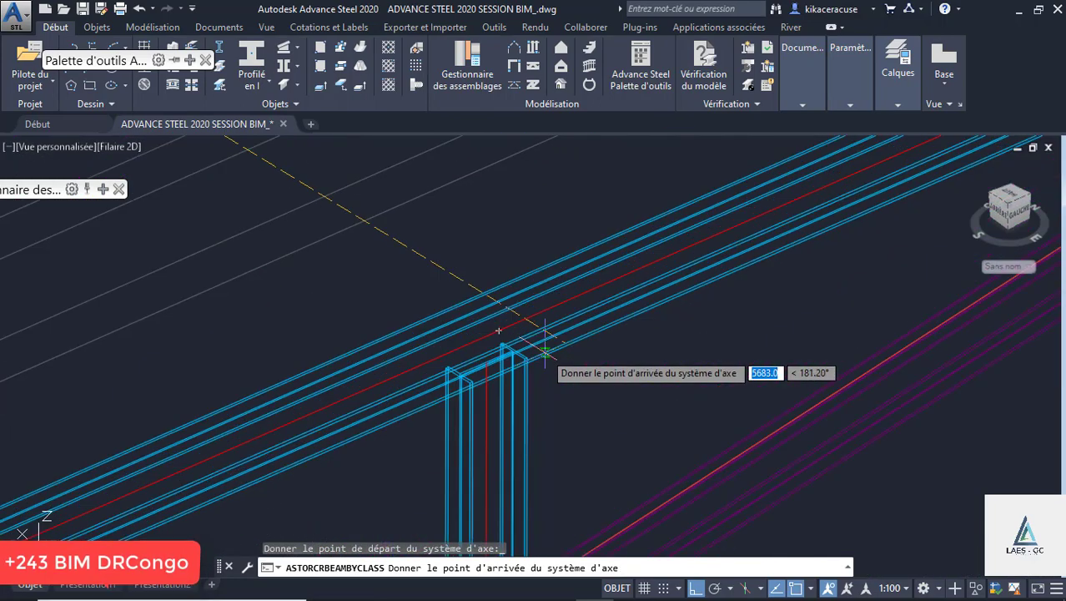
pyautogui.click(498, 331)
pyautogui.scroll(-5, 542, 357)
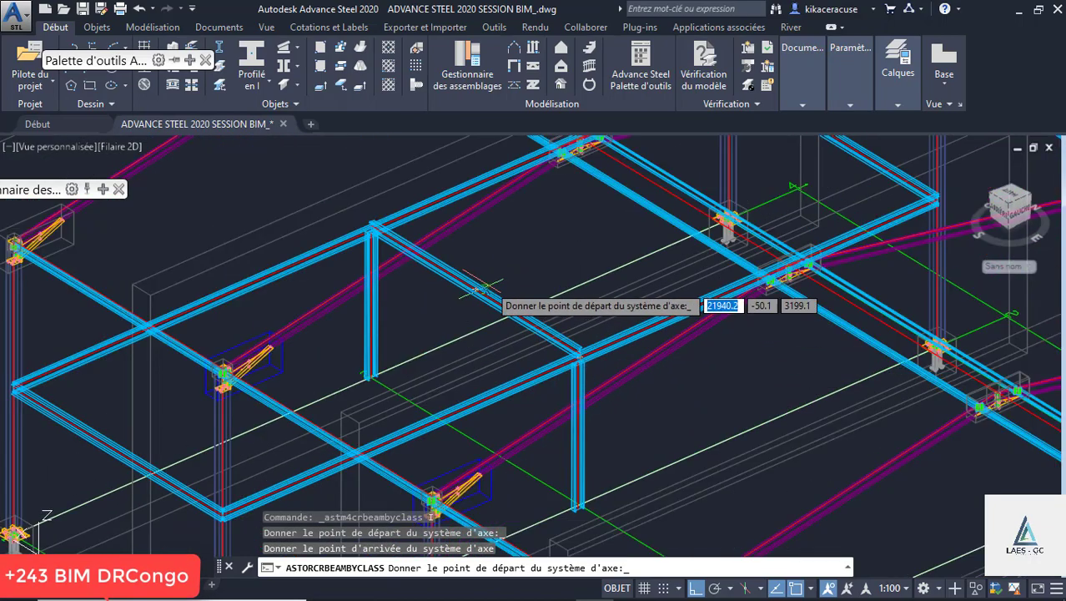
# Switch the model's visual style from 2D wireframe to Conceptual around the new beam's end joint
pyautogui.scroll(3, 480, 288)
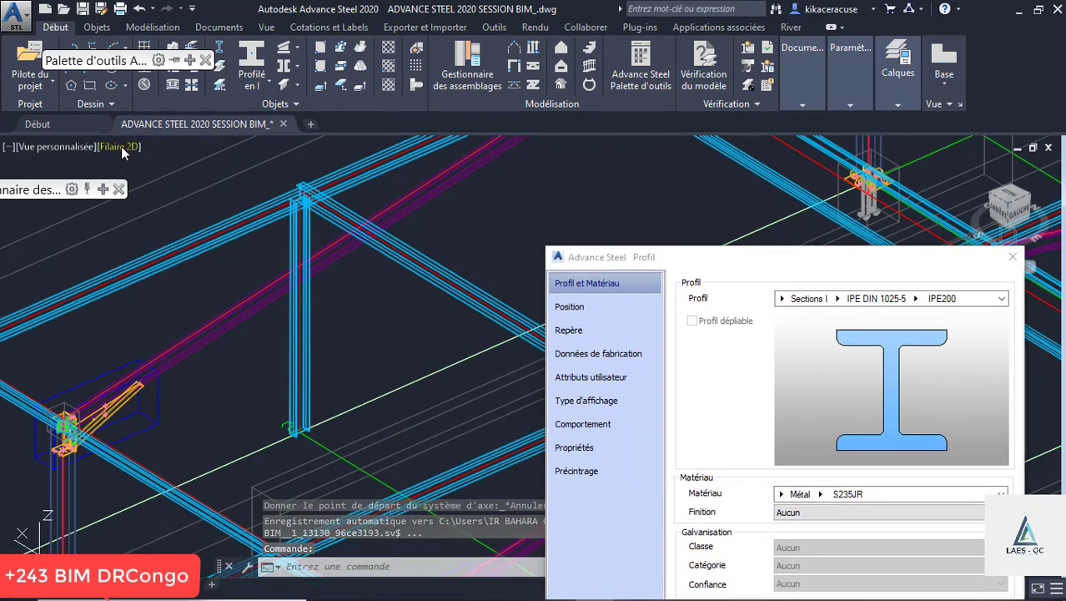
pyautogui.click(125, 146)
pyautogui.click(157, 201)
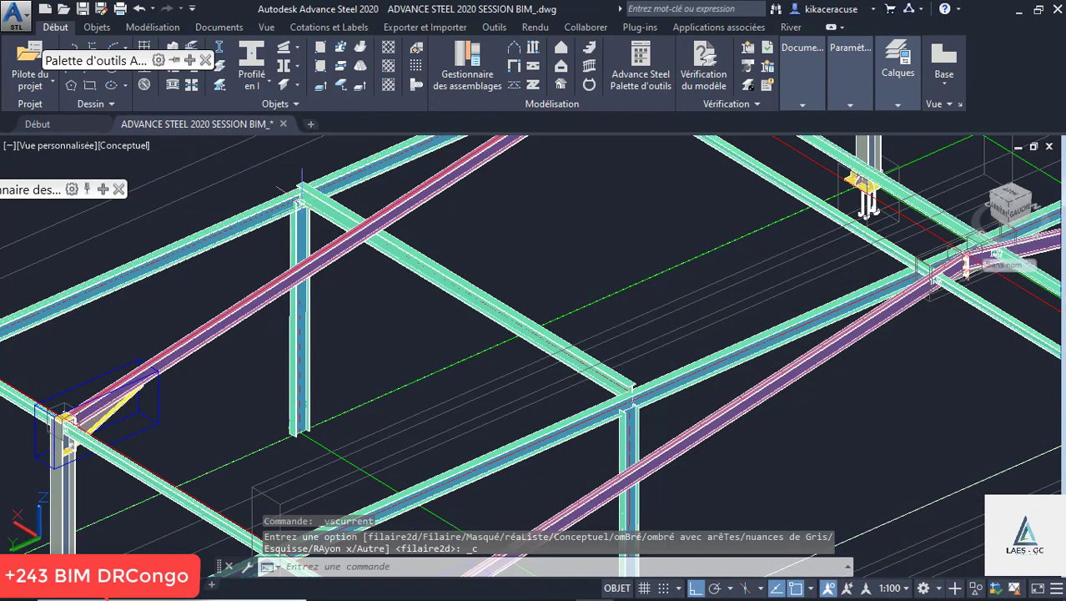
pyautogui.scroll(3, 302, 179)
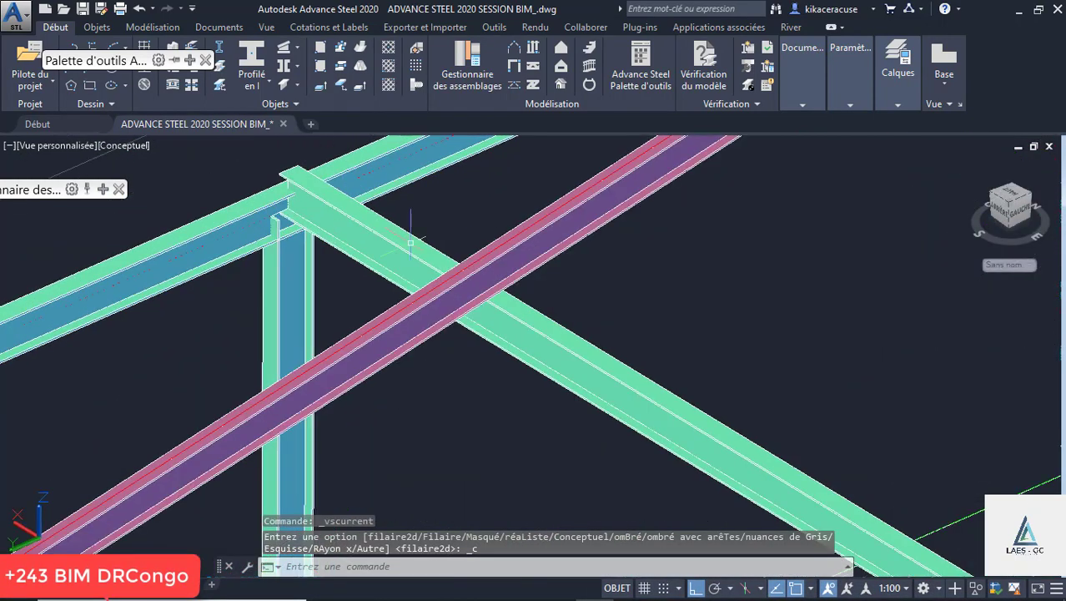
# Align the longitudinal floor beam by its top-centre reference point and set its Z offset to 10
pyautogui.doubleClick(761, 467)
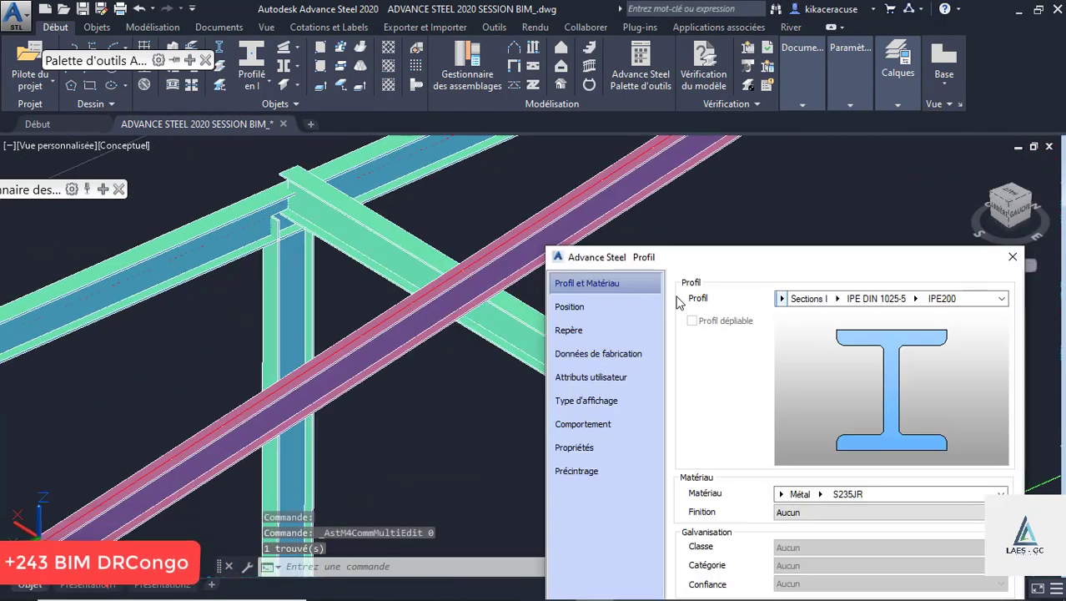
pyautogui.click(604, 309)
pyautogui.click(753, 348)
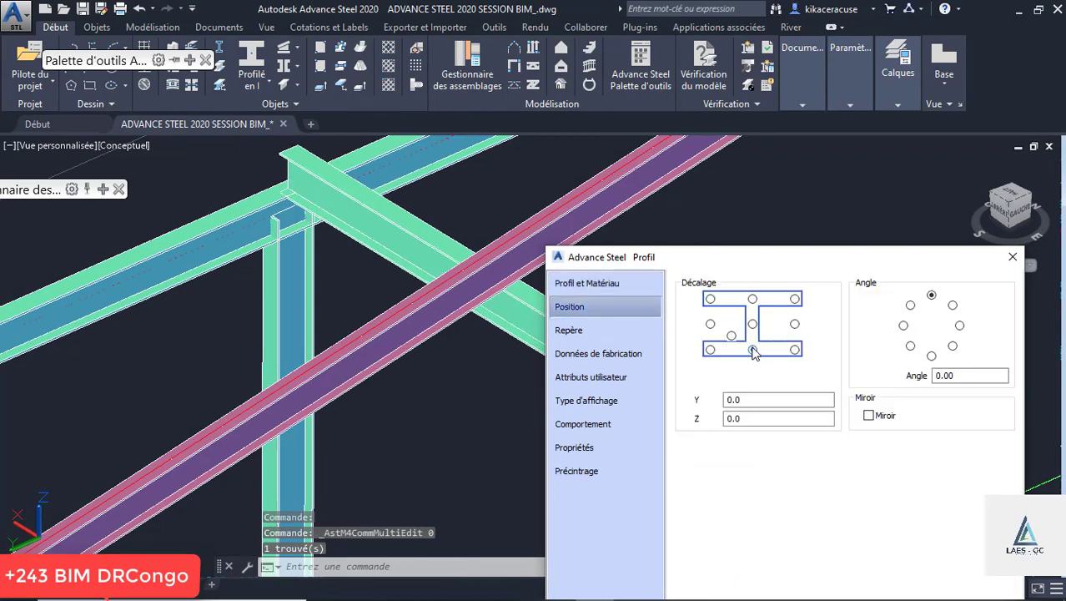
pyautogui.click(753, 299)
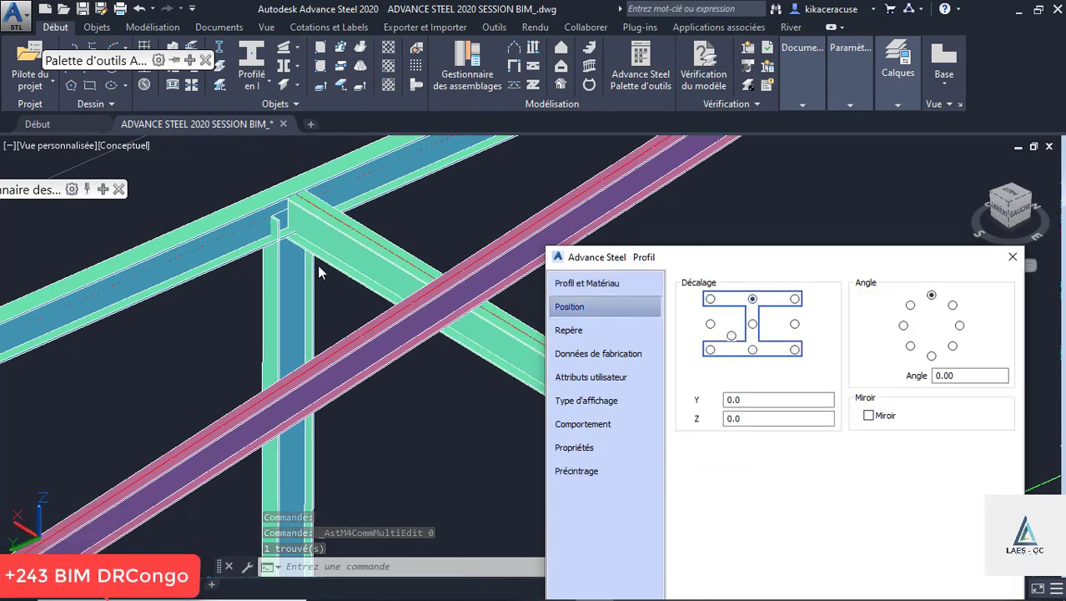
pyautogui.scroll(5, 293, 180)
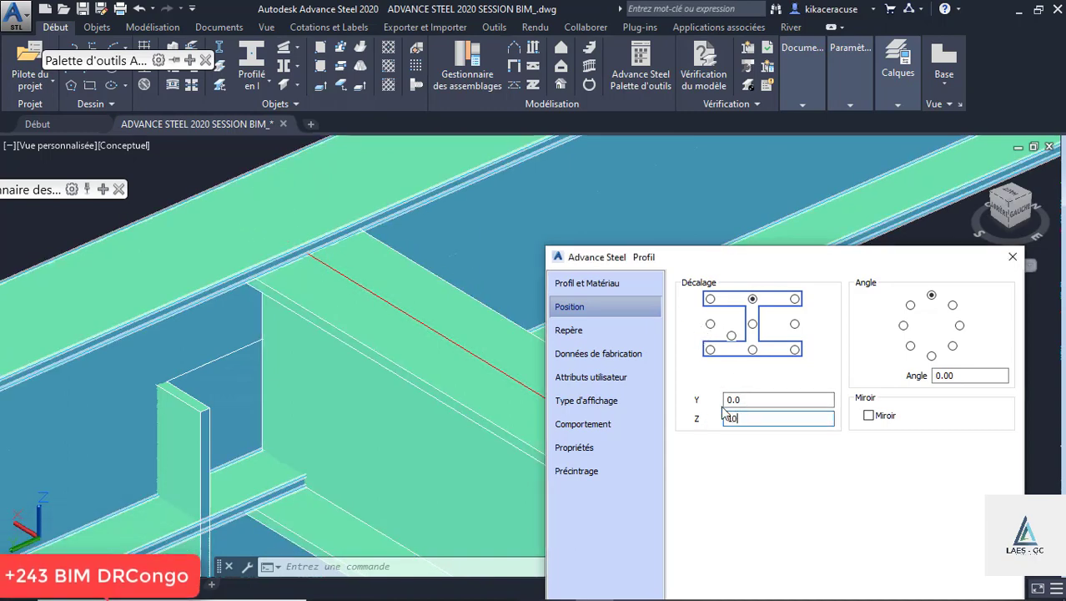
pyautogui.click(781, 400)
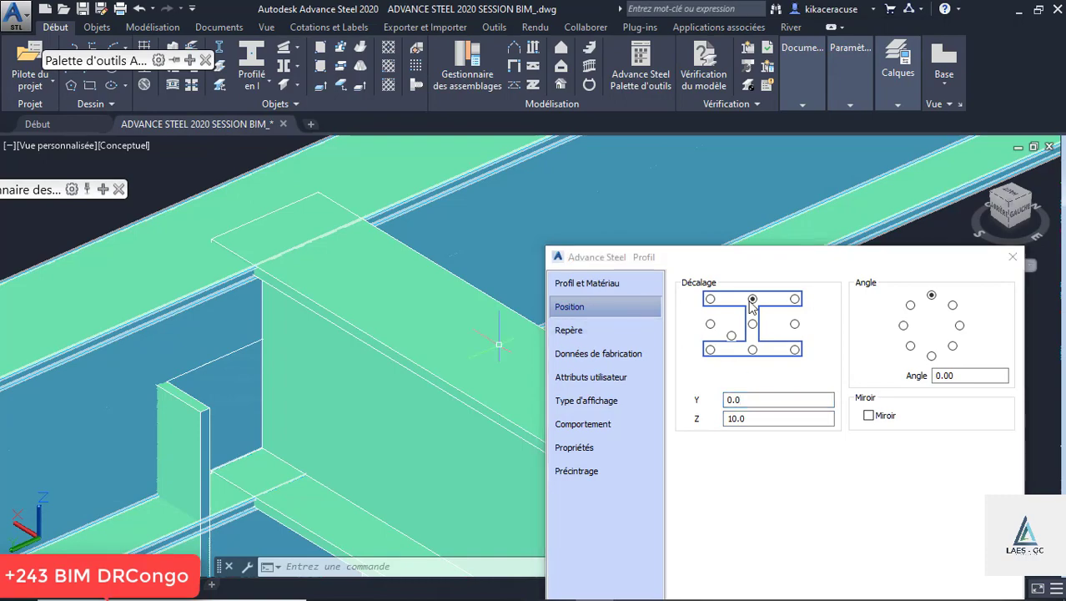
pyautogui.click(1013, 257)
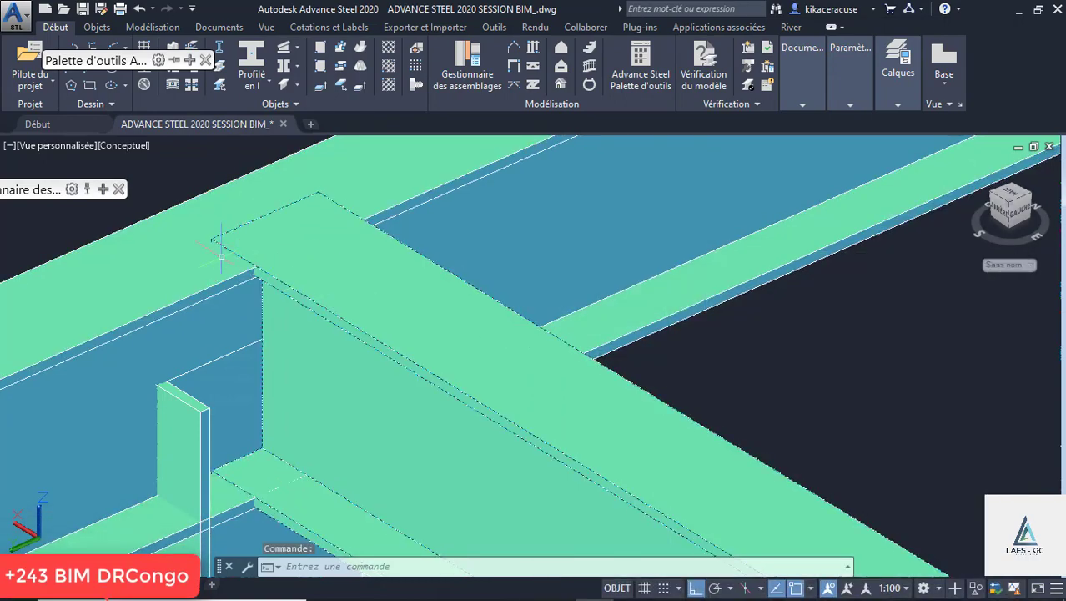
# Change the section of the longitudinal floor beam between the two central posts to IPE140
pyautogui.scroll(-6, 221, 256)
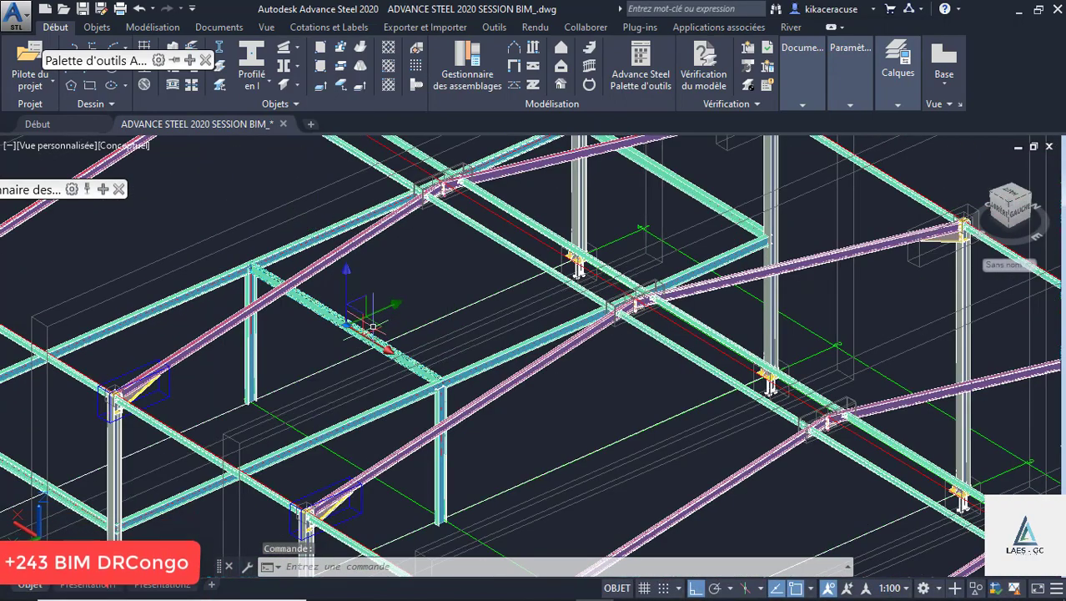
pyautogui.click(345, 324)
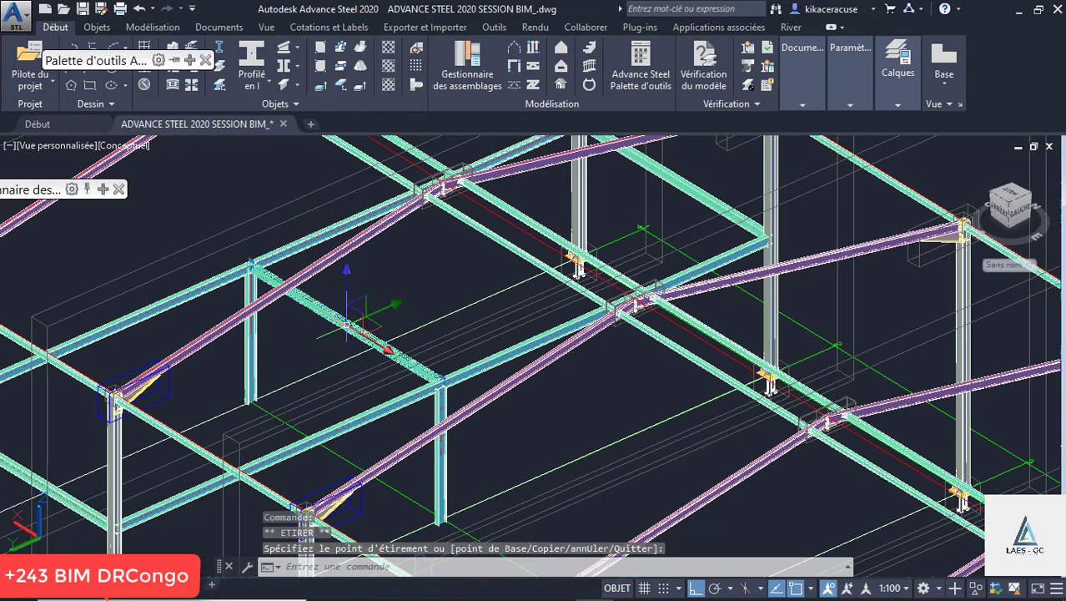
pyautogui.press('Escape')
pyautogui.scroll(3, 304, 309)
pyautogui.click(341, 312)
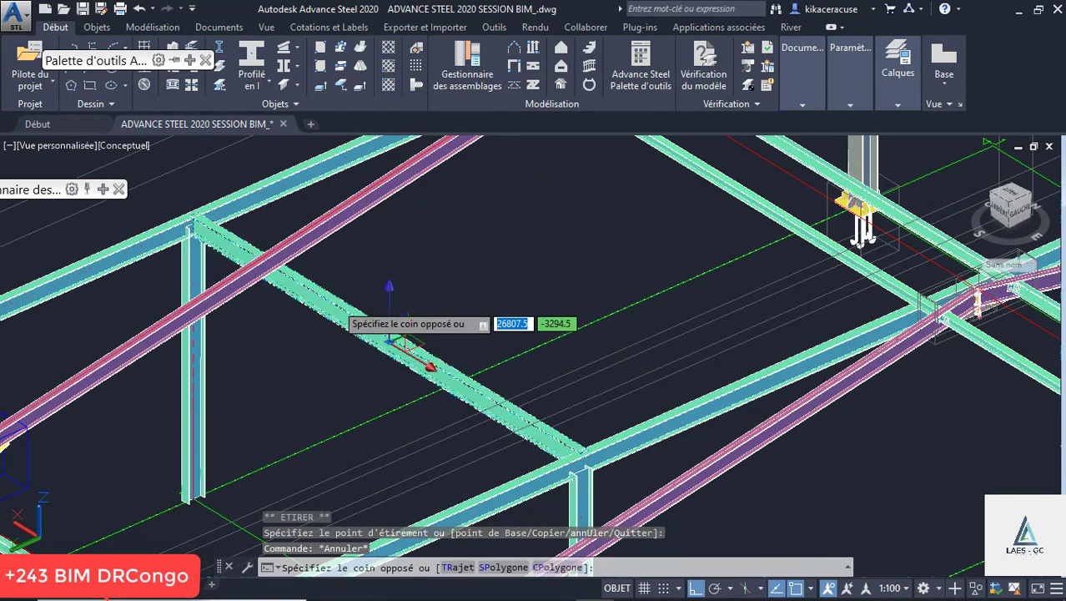
pyautogui.doubleClick(388, 340)
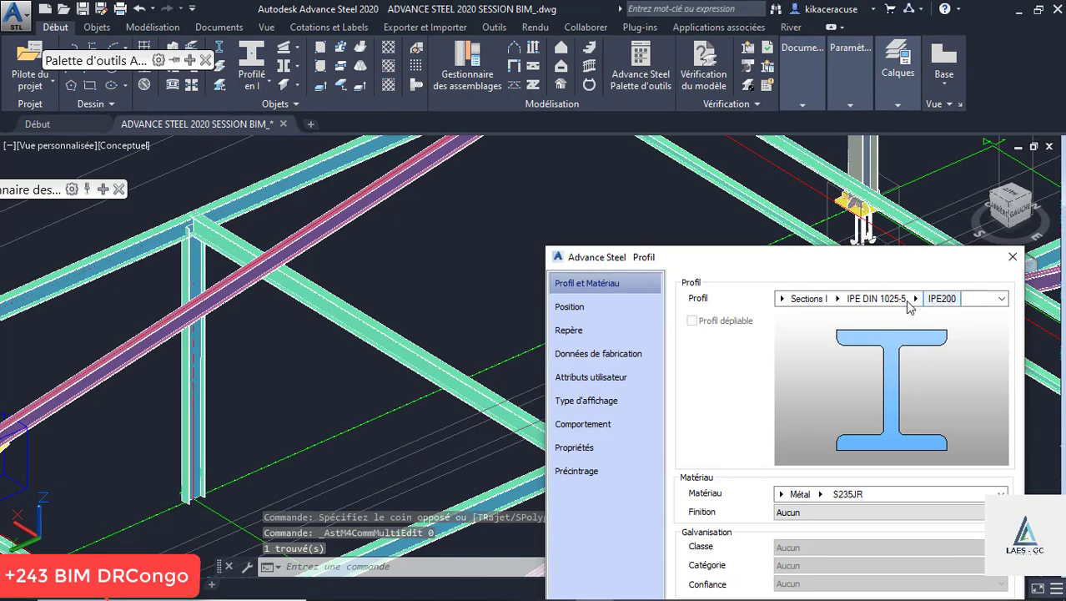
pyautogui.click(918, 301)
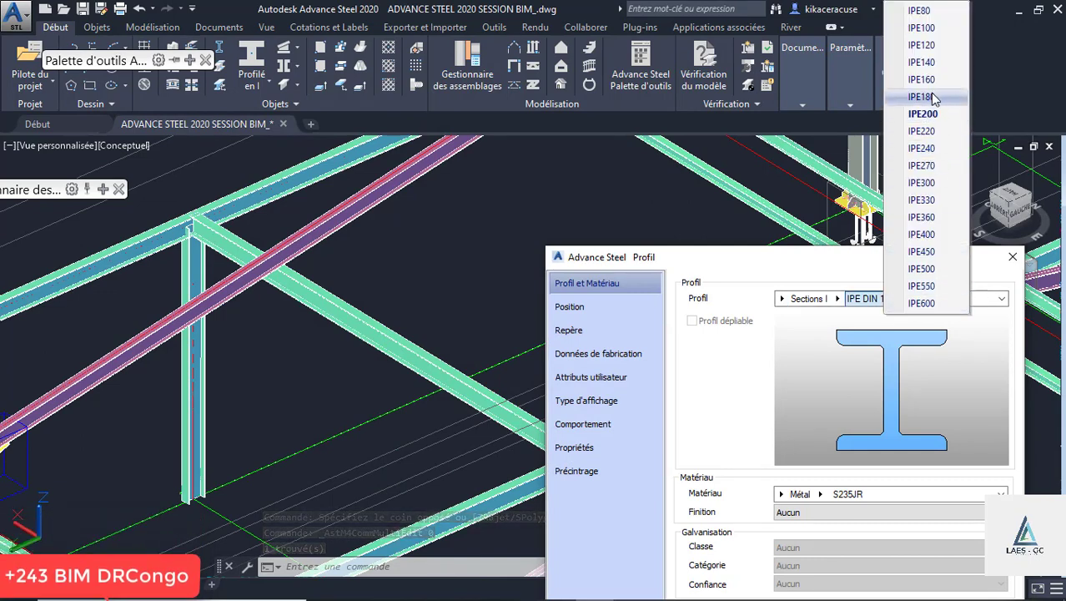
pyautogui.click(931, 64)
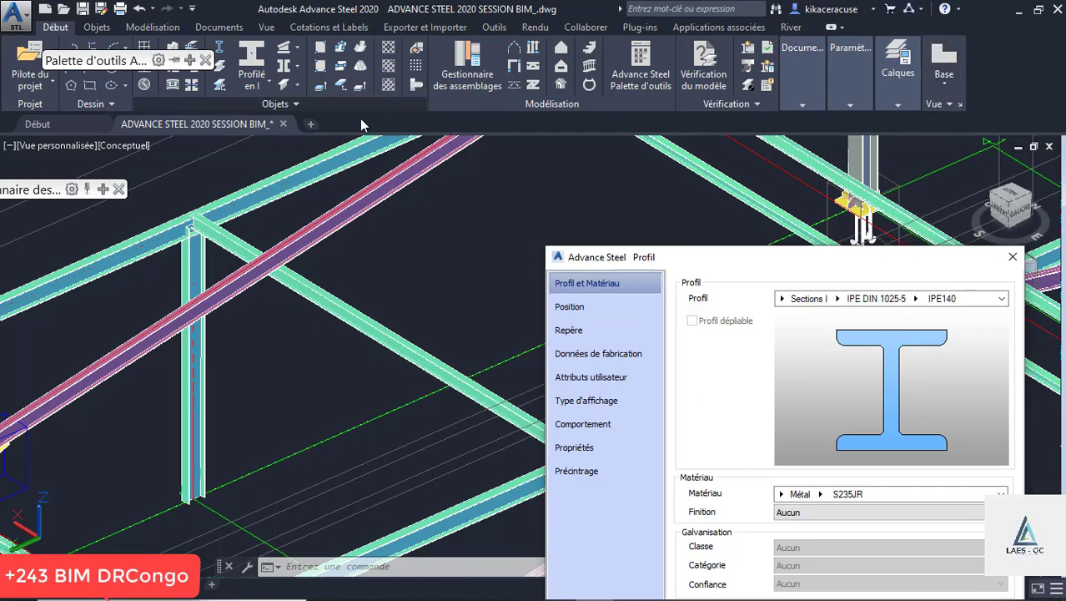
pyautogui.scroll(5, 180, 232)
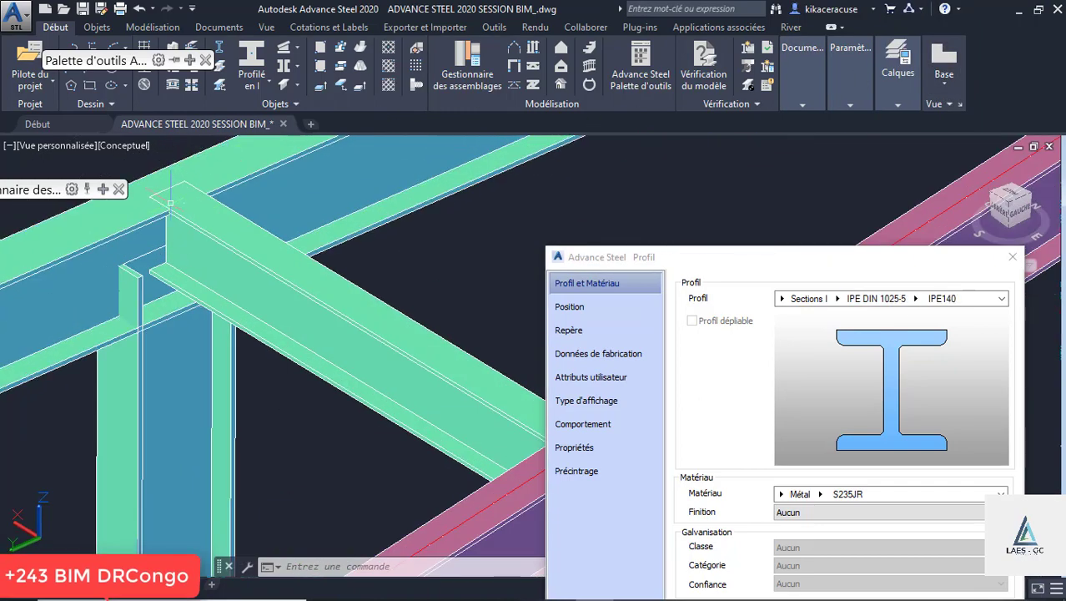
pyautogui.scroll(-4, 234, 203)
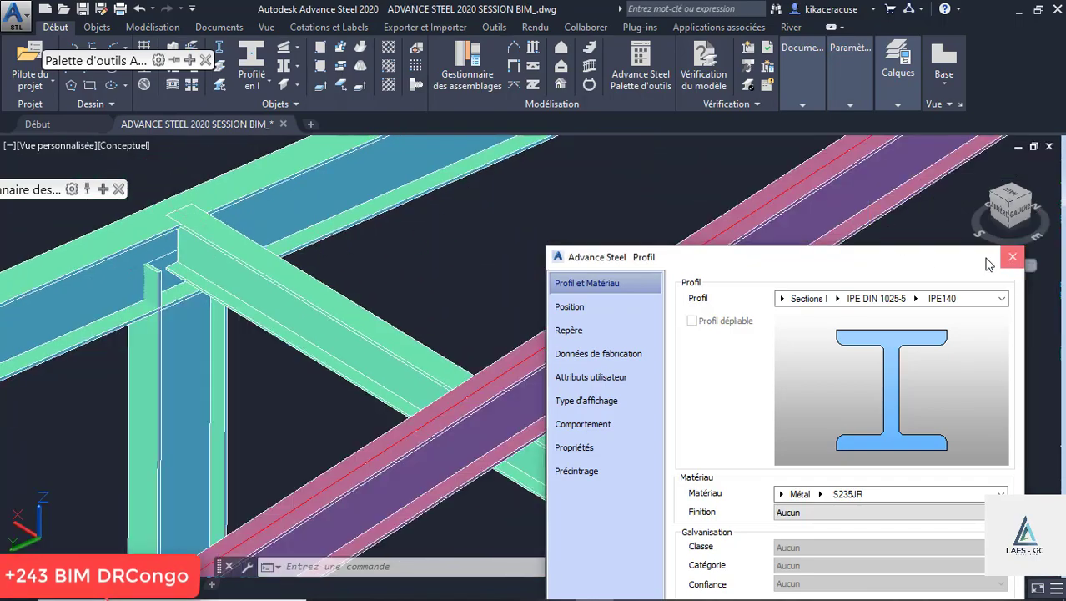
pyautogui.click(1012, 257)
# Try to copy the IPE140 floor beam a distance of 1000 toward the outer columns, and undo the copy
pyautogui.scroll(-6, 791, 310)
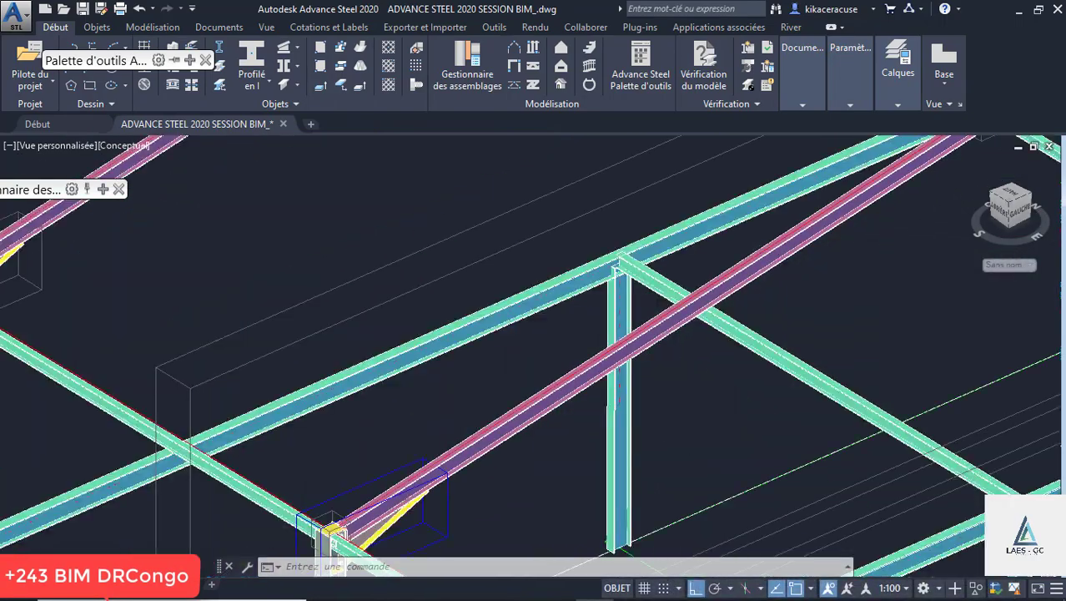
pyautogui.keyDown('shift'); pyautogui.moveTo(809, 302); pyautogui.dragTo(834, 306, button='middle'); pyautogui.keyUp('shift')
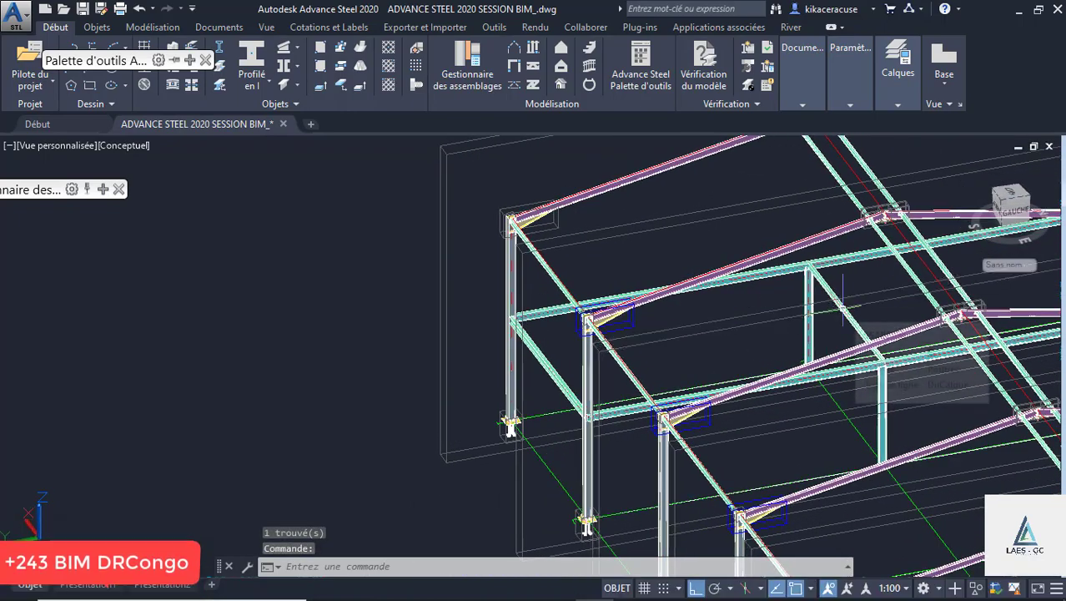
pyautogui.scroll(5, 810, 309)
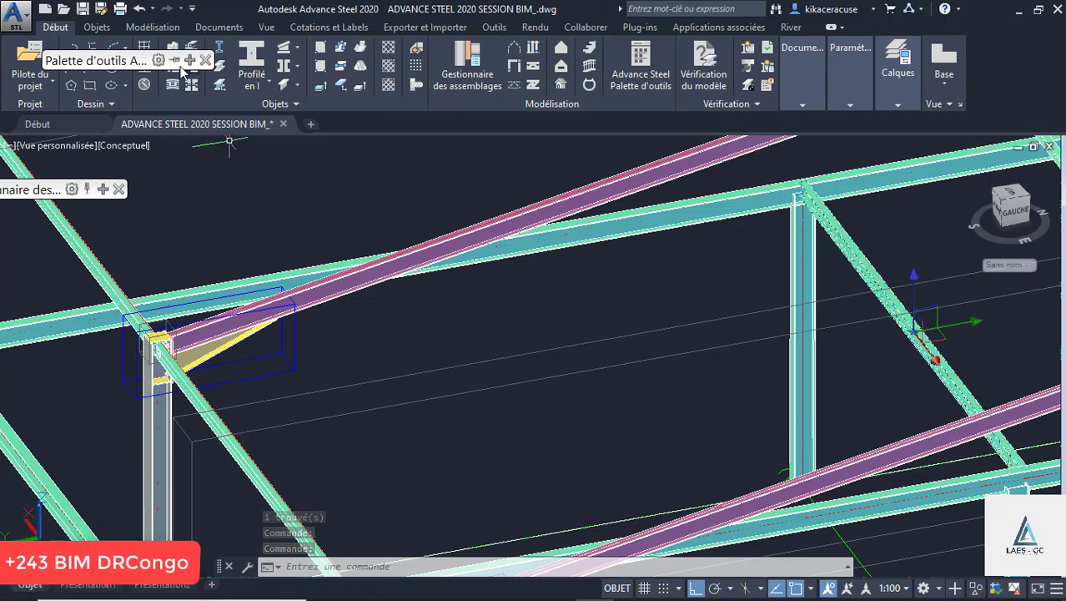
pyautogui.click(149, 111)
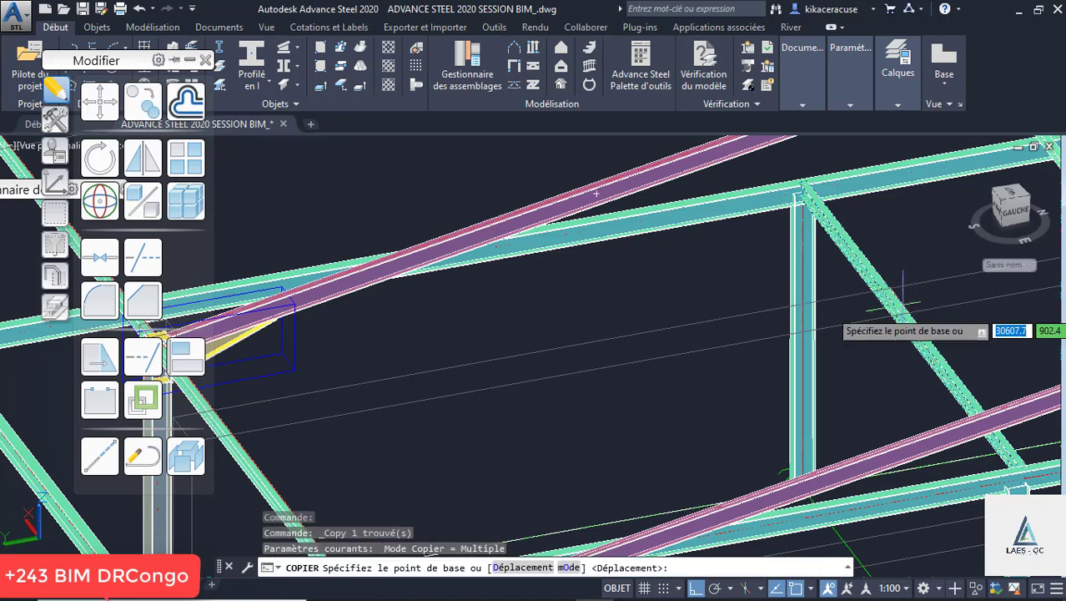
pyautogui.click(912, 330)
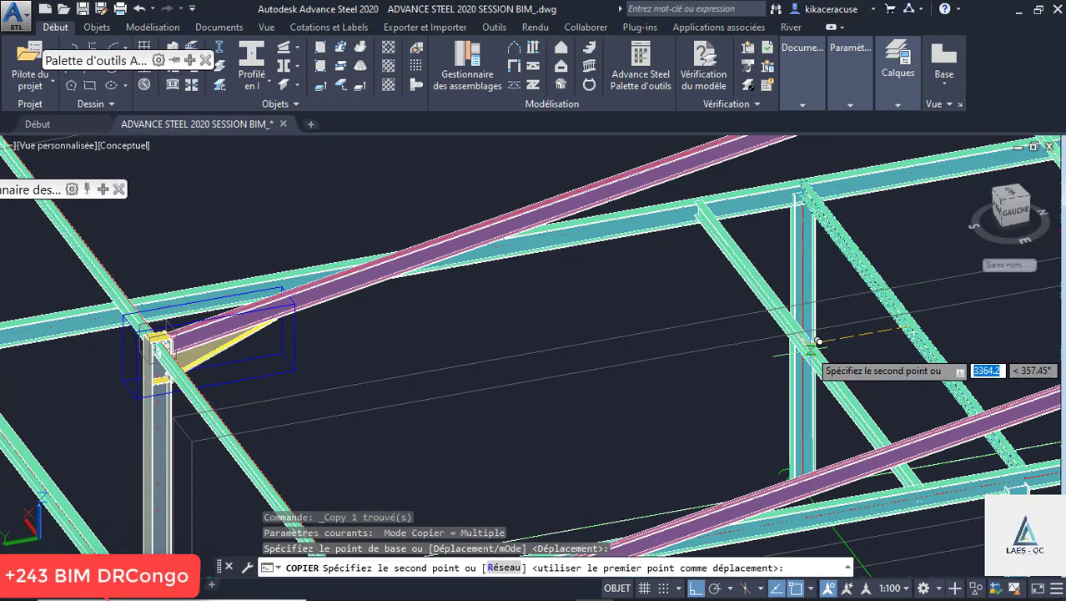
pyautogui.write('100')
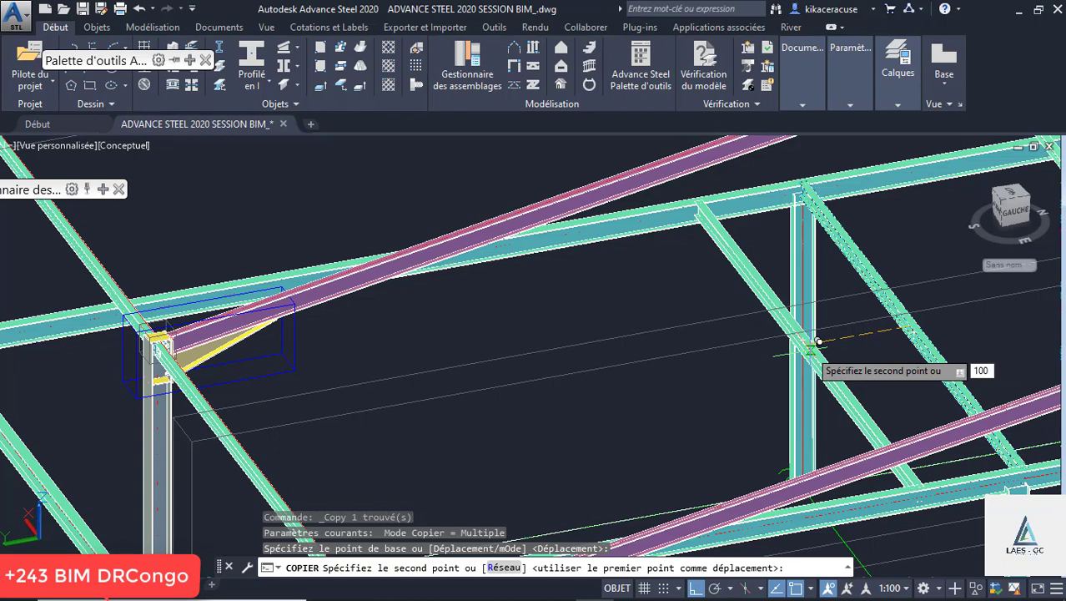
pyautogui.write('0')
pyautogui.press('Return')
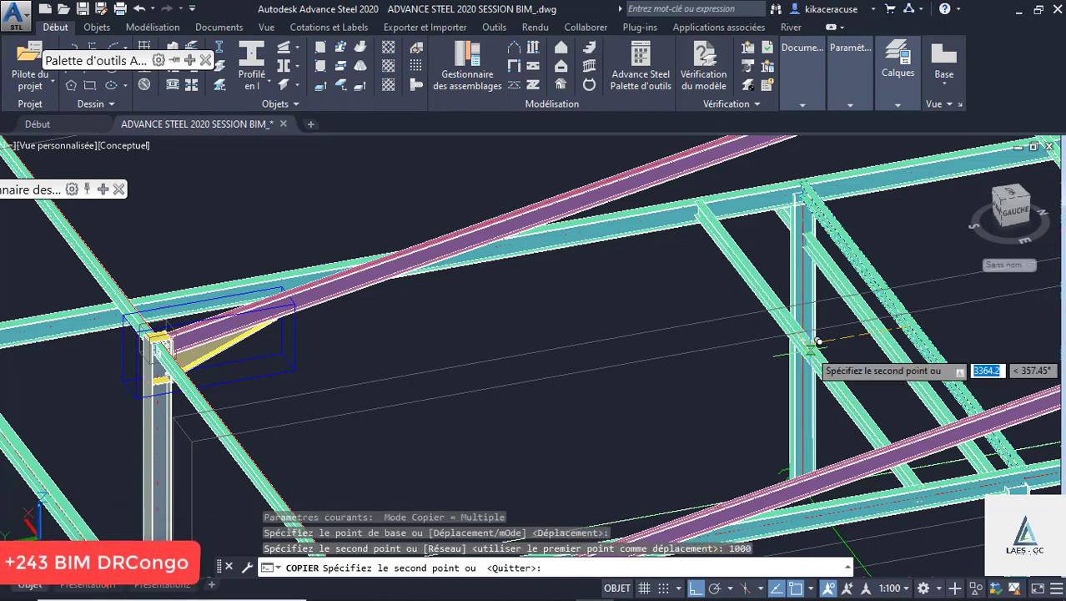
pyautogui.click(139, 8)
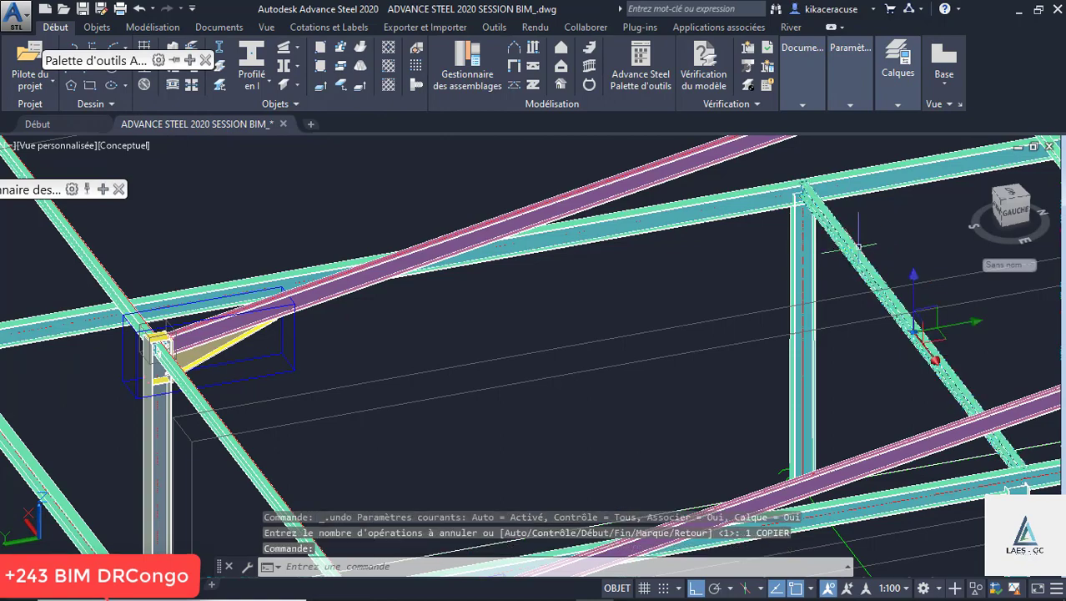
# Copy the IPE140 floor beam a distance of 1000 along the transverse beams toward the outer columns, in ortho direction
pyautogui.scroll(3, 918, 352)
pyautogui.scroll(-5, 505, 181)
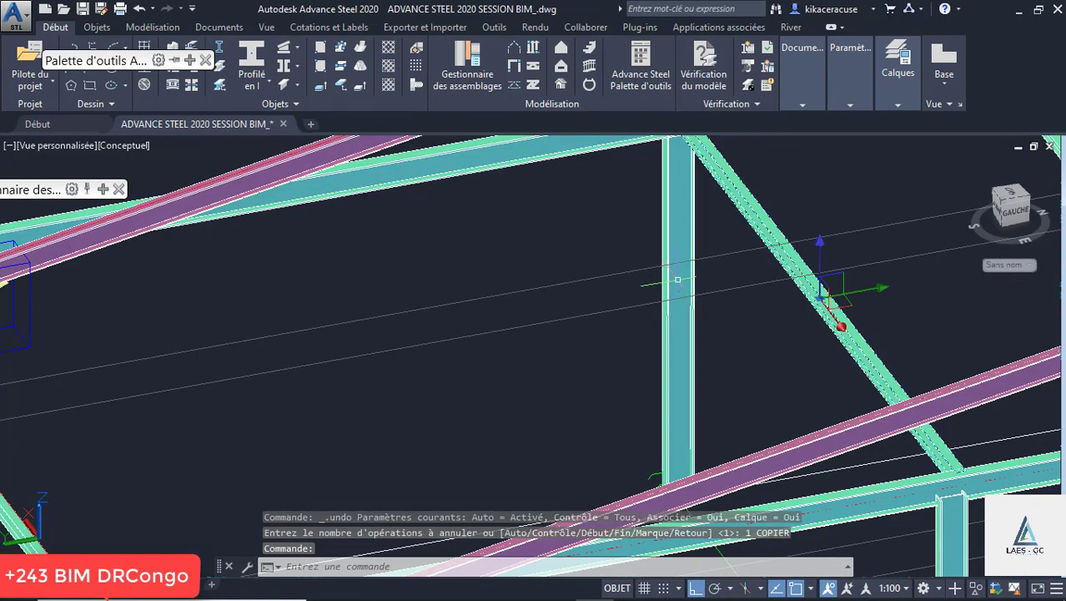
pyautogui.moveTo(161, 57)
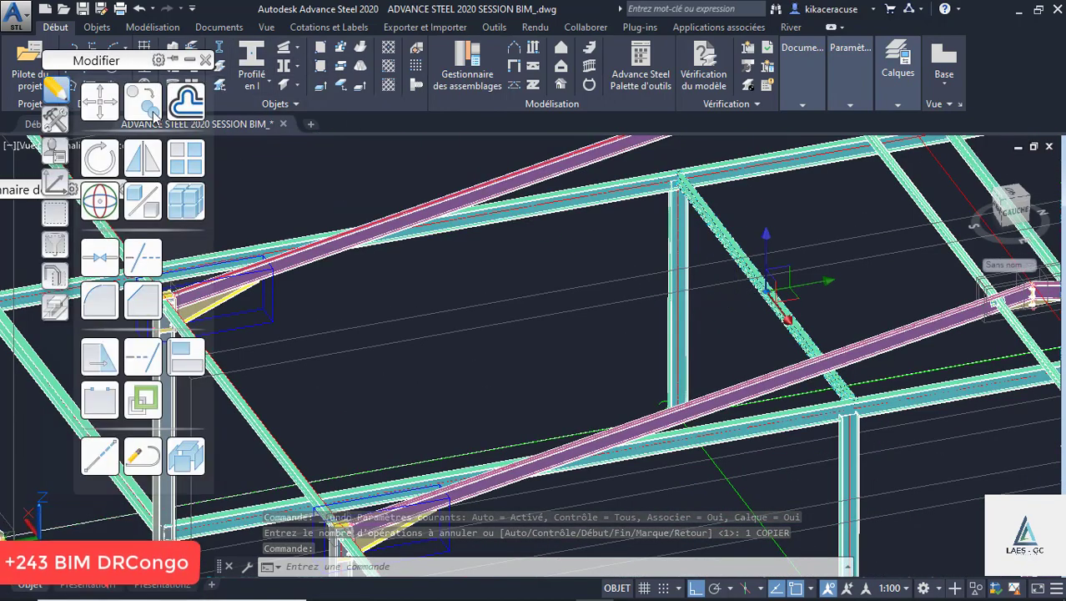
pyautogui.click(171, 94)
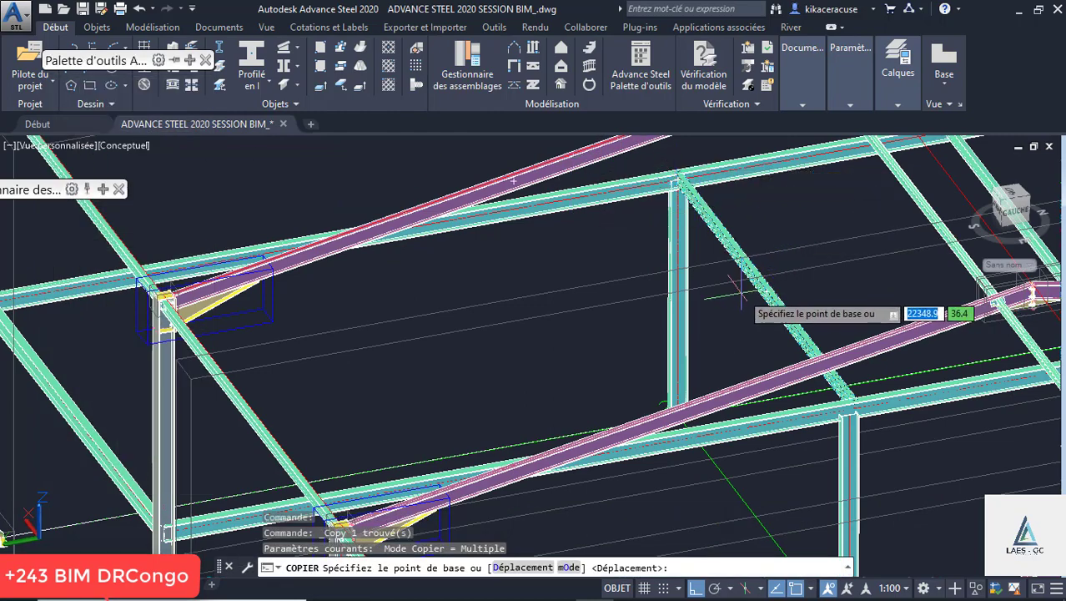
pyautogui.scroll(5, 741, 288)
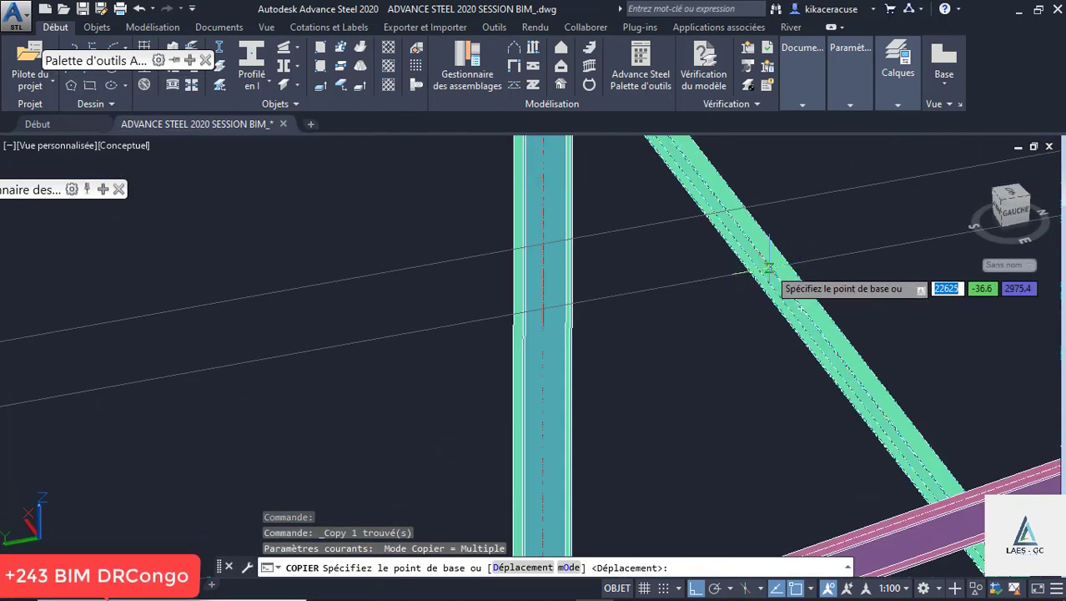
pyautogui.click(767, 268)
pyautogui.scroll(-5, 763, 276)
pyautogui.scroll(2, 761, 278)
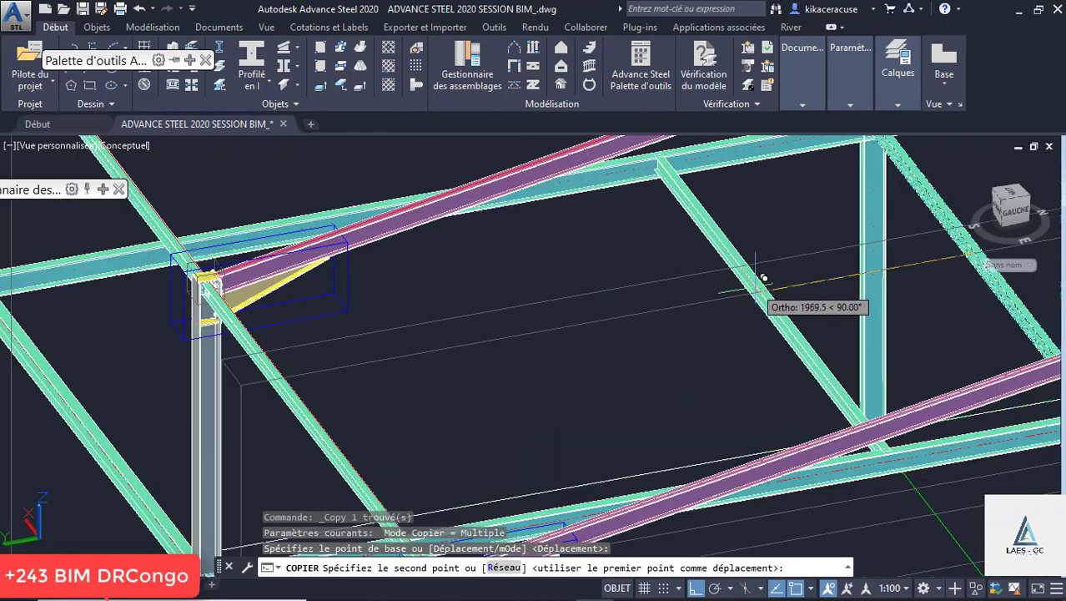
pyautogui.write('1000')
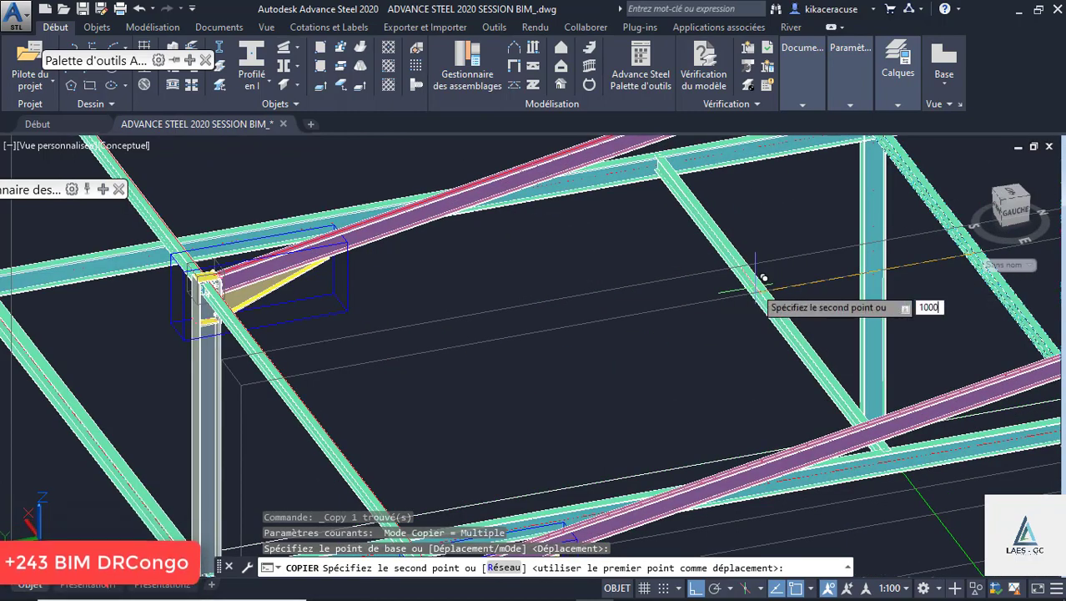
pyautogui.press('Return')
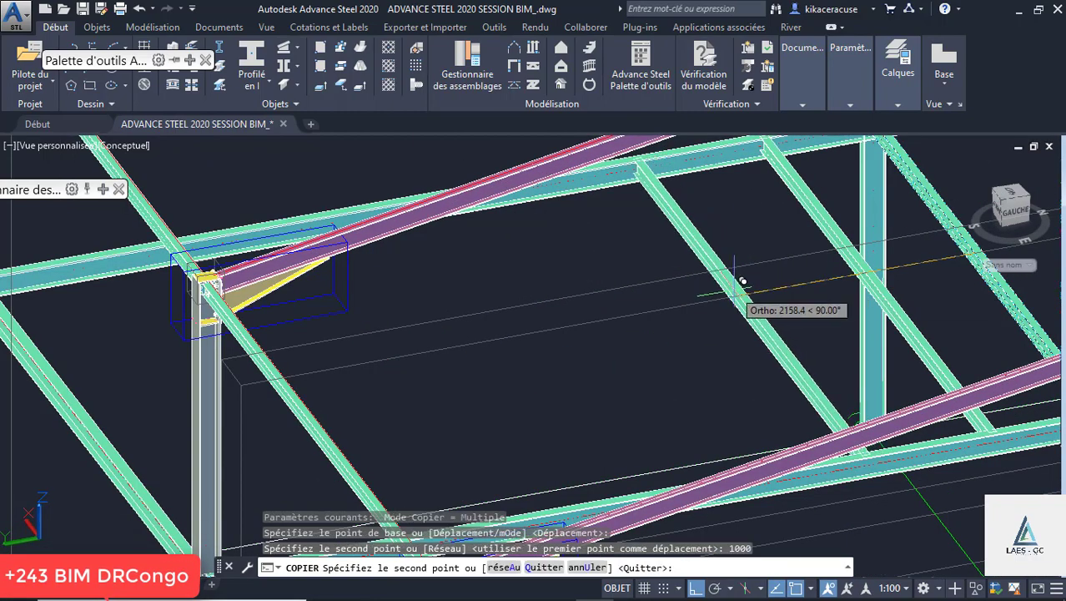
# Place three further copies of the floor beam at 2000, 3000 and 4000 from the same base point
pyautogui.write('2')
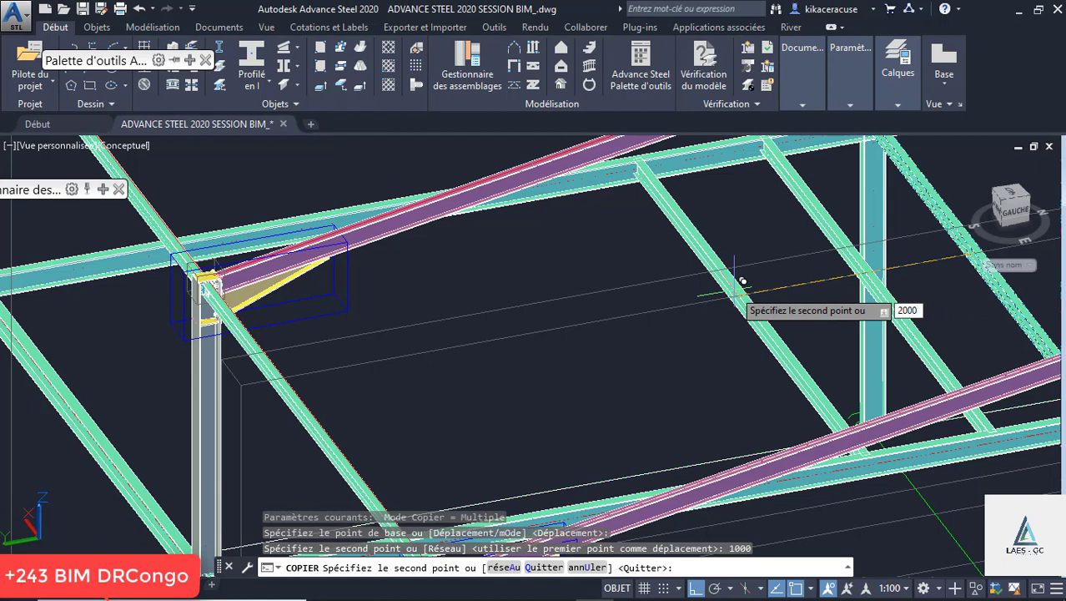
pyautogui.write('000')
pyautogui.press('Return')
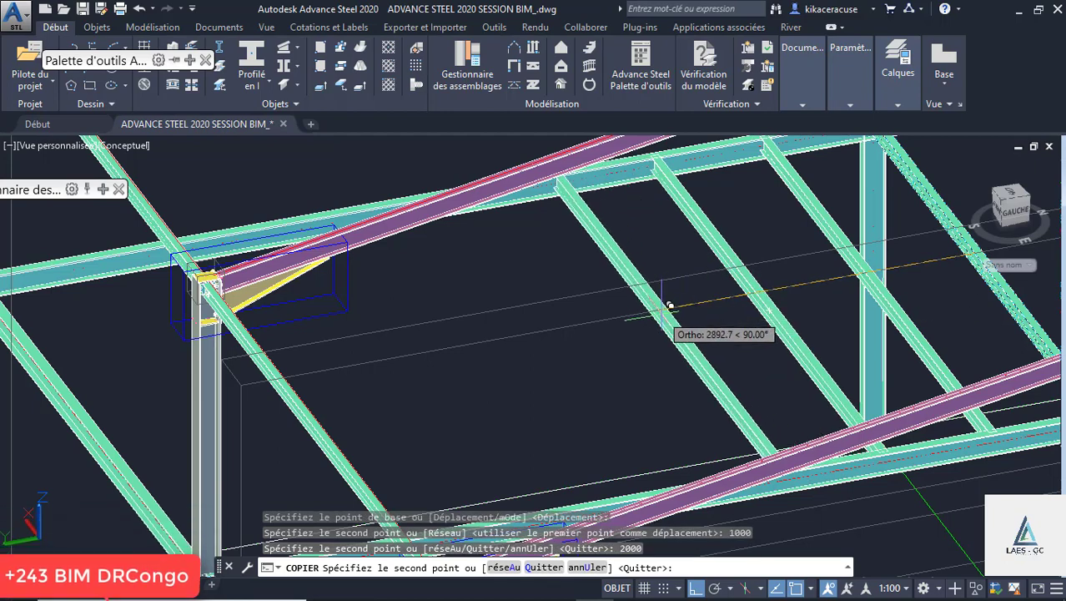
pyautogui.press('Return')
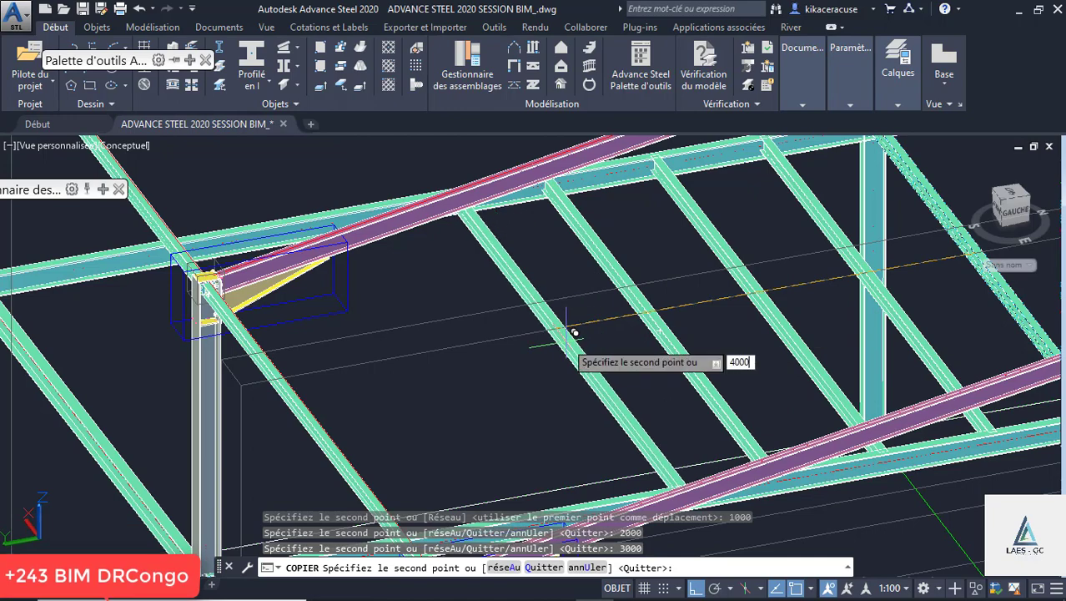
pyautogui.write('4000')
pyautogui.press('Return')
# Place the remaining floor beam copies at 5000, 6000 and 7000 toward the outer columns and end the copy command
pyautogui.scroll(-3, 761, 324)
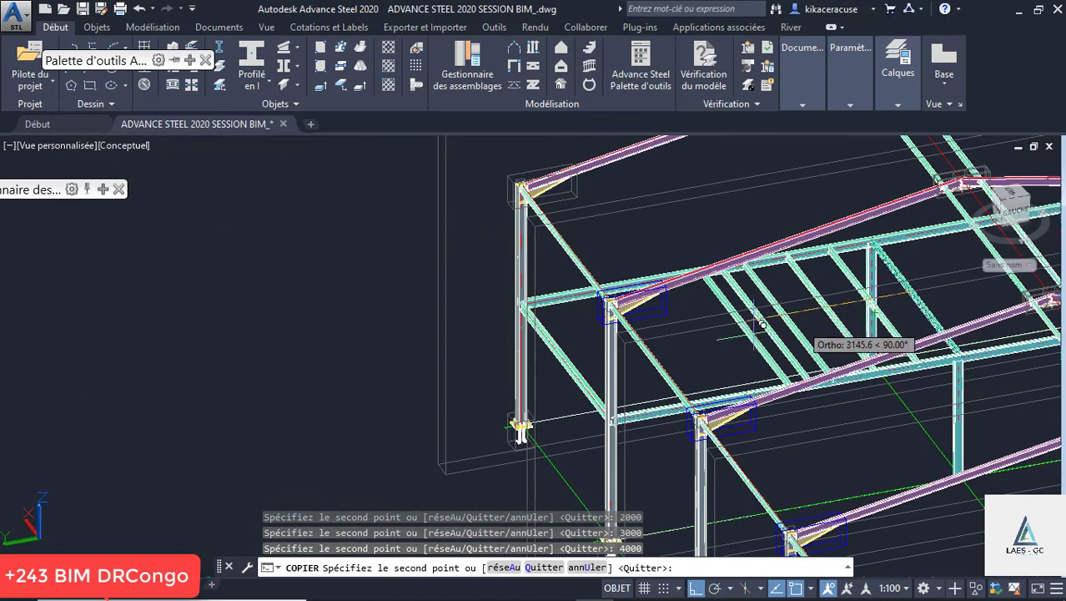
pyautogui.scroll(2, 755, 325)
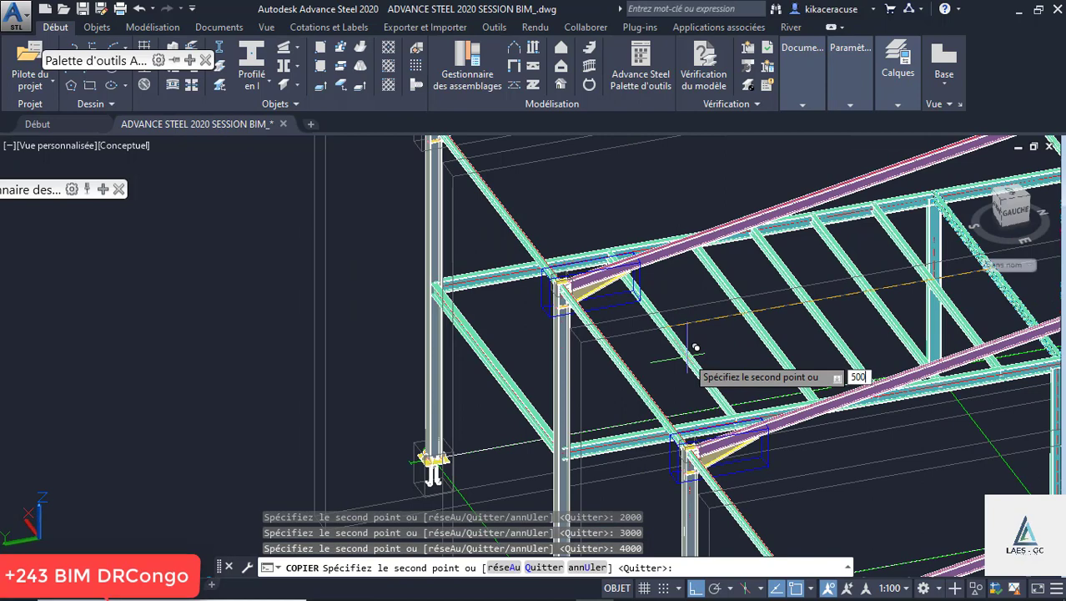
pyautogui.scroll(1, 612, 357)
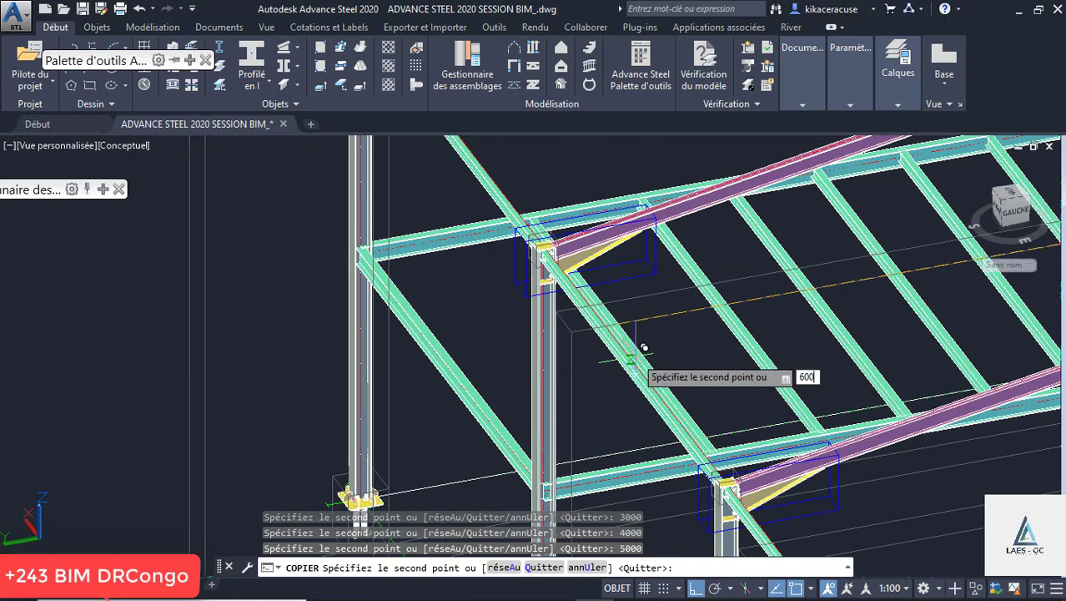
pyautogui.write('0')
pyautogui.press('Return')
pyautogui.scroll(3, 440, 332)
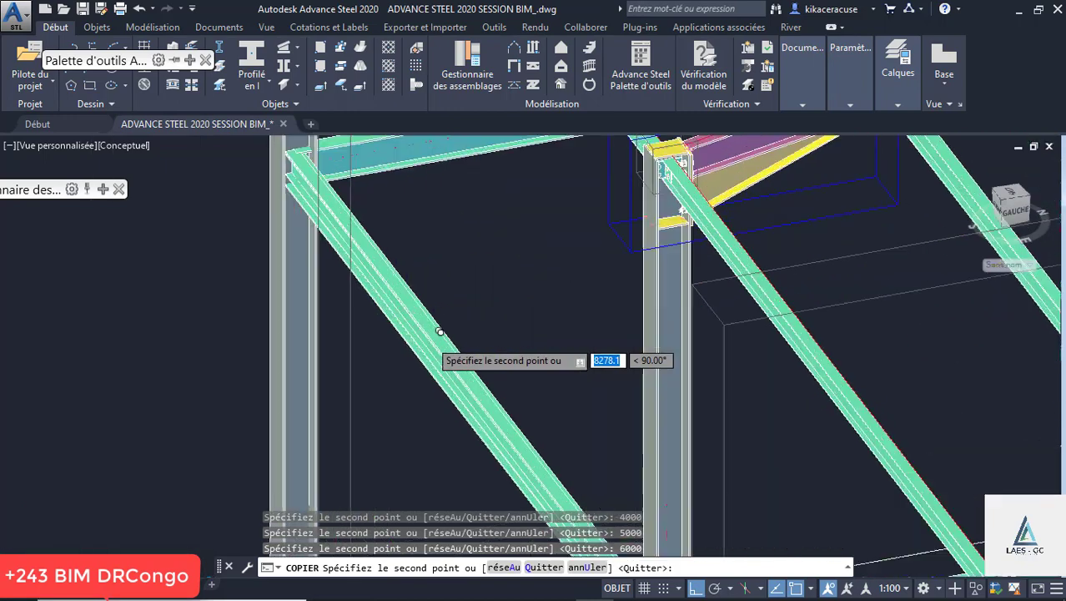
pyautogui.scroll(1, 590, 310)
pyautogui.scroll(-3, 586, 352)
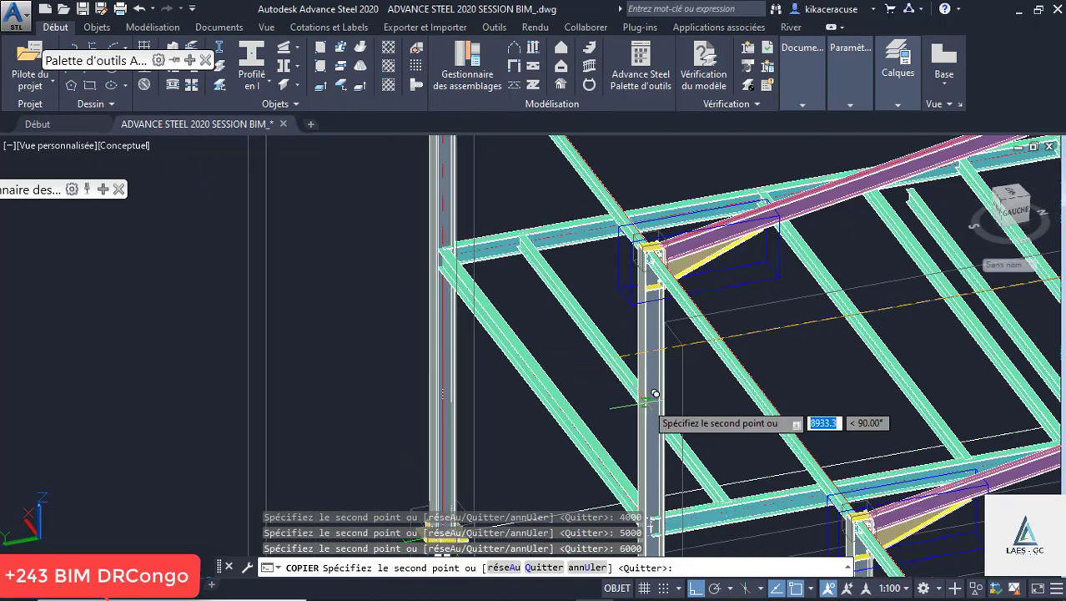
pyautogui.scroll(2, 650, 384)
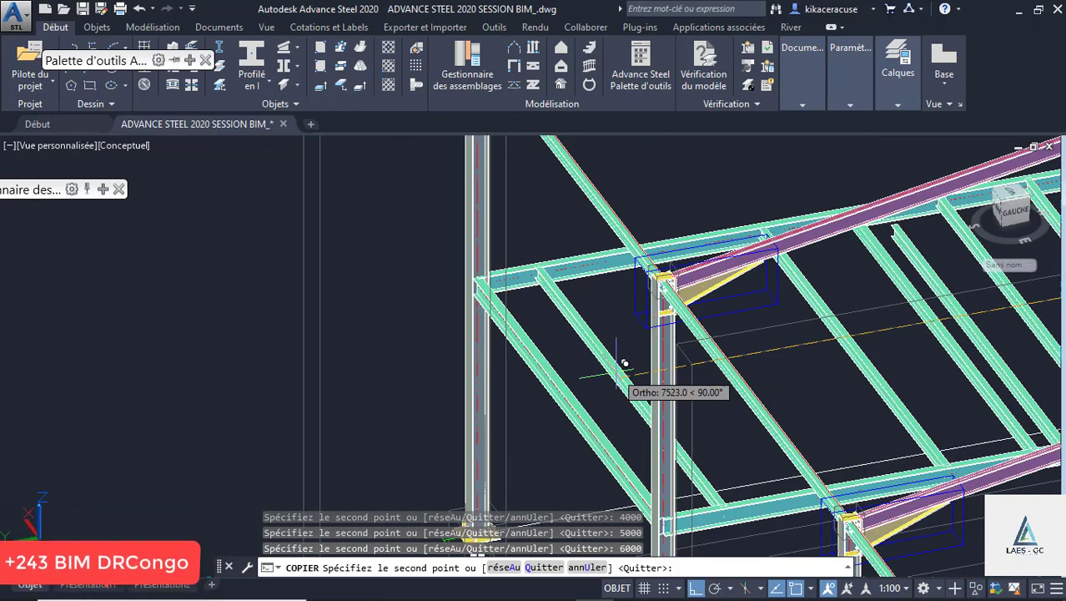
pyautogui.write('70')
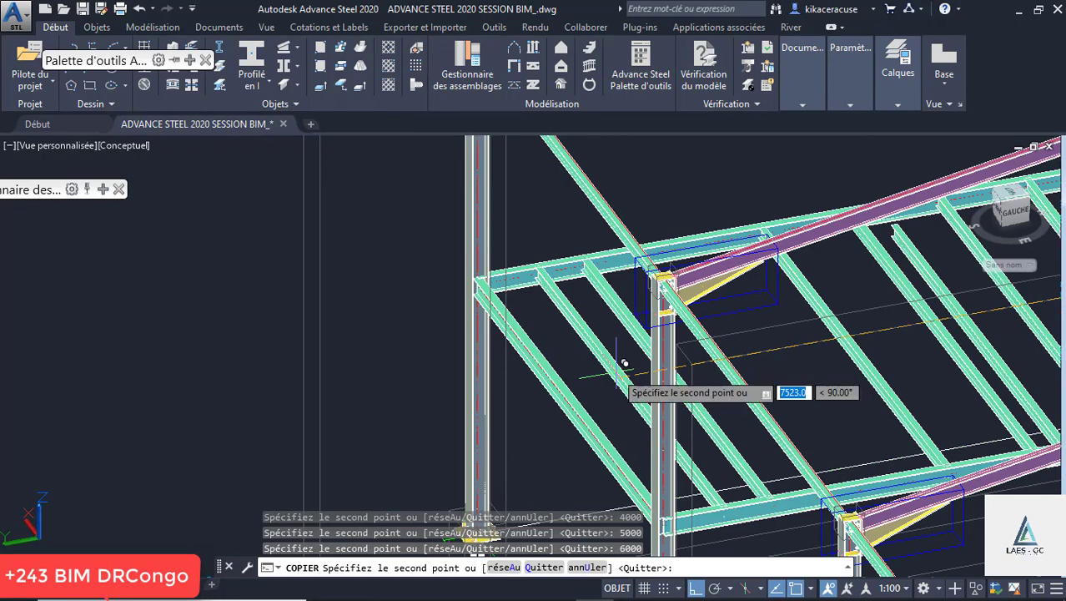
pyautogui.write('7000')
pyautogui.press('Return')
pyautogui.press('Escape')
pyautogui.scroll(-2, 564, 319)
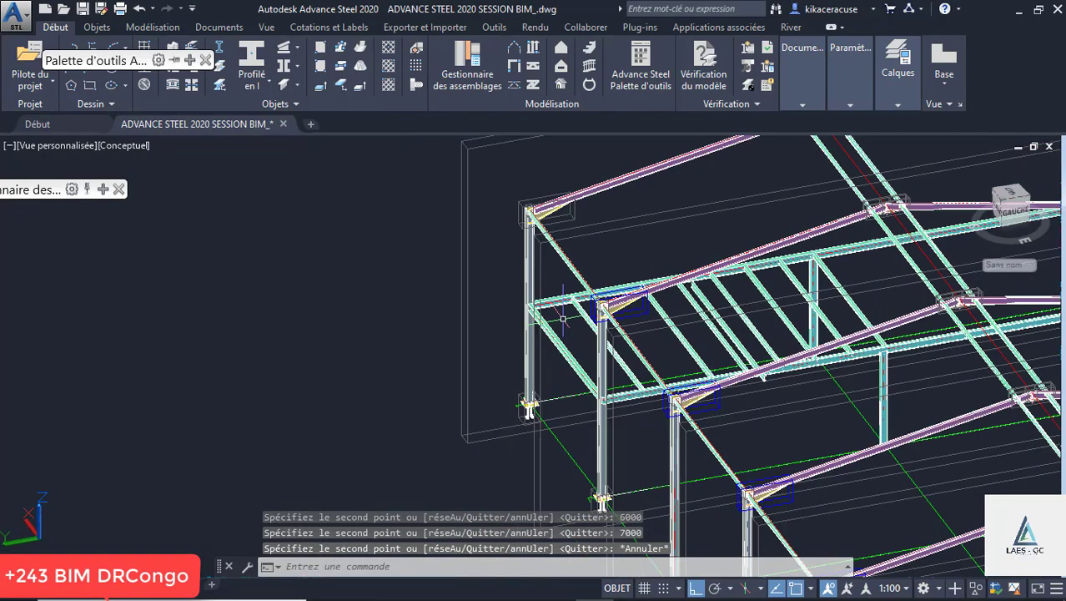
pyautogui.scroll(-3, 559, 318)
pyautogui.keyDown('shift'); pyautogui.moveTo(560, 318); pyautogui.dragTo(805, 304, button='middle'); pyautogui.keyUp('shift')
pyautogui.scroll(6, 771, 390)
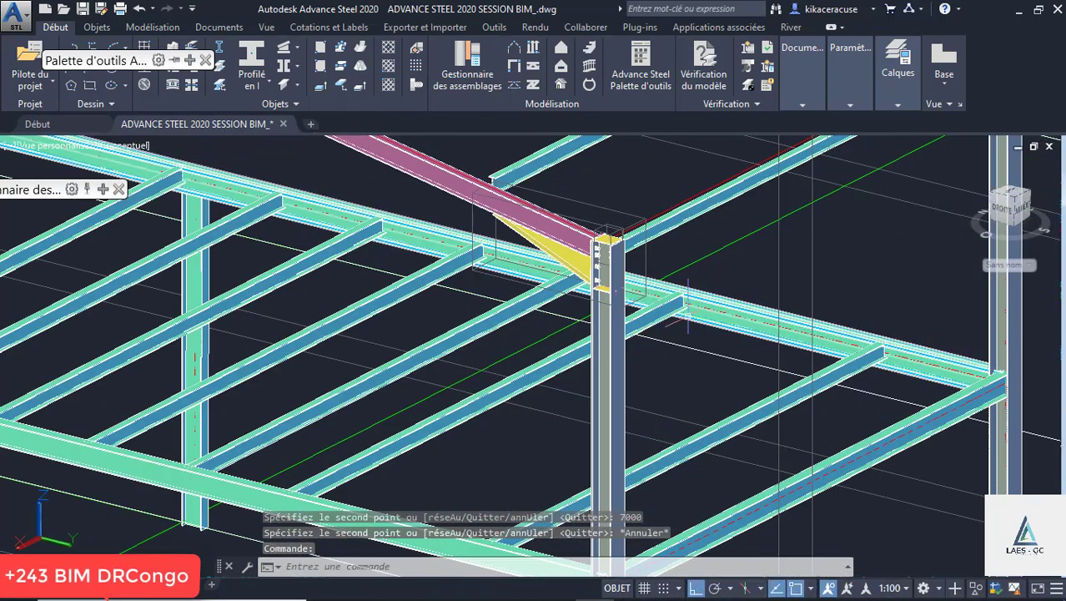
# Try to copy the IPE140 floor beam beside the empty joist position a distance of 1000 toward the outer columns
pyautogui.click(671, 307)
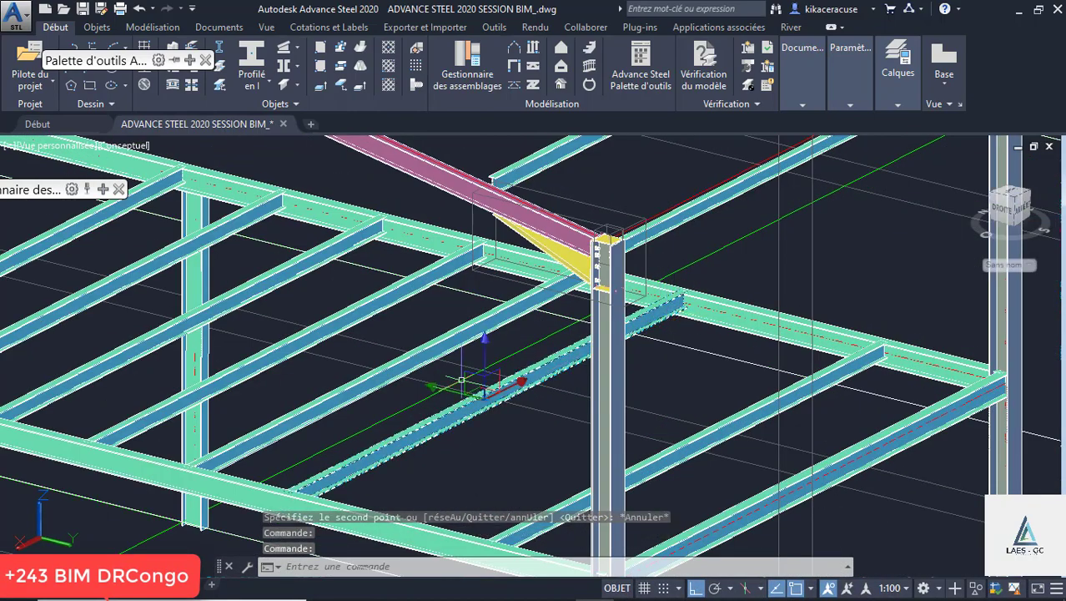
pyautogui.click(141, 100)
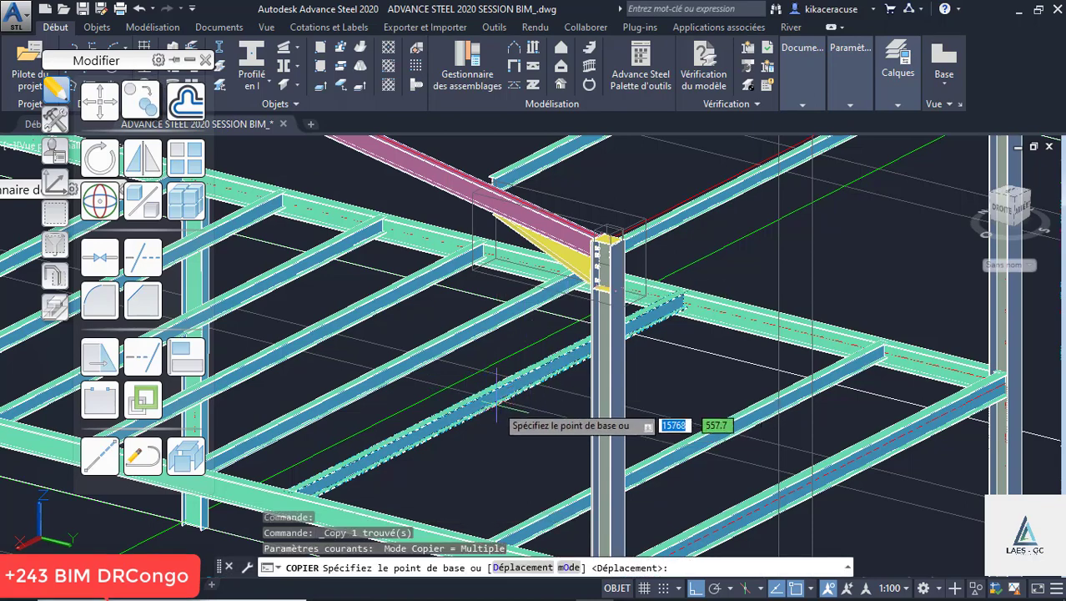
pyautogui.click(485, 398)
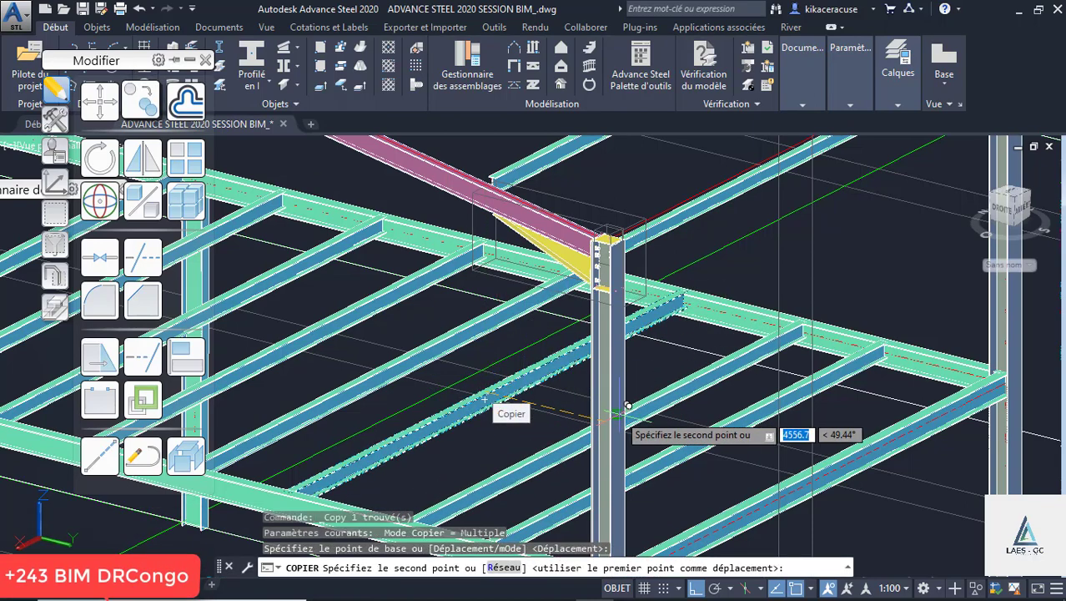
pyautogui.write('1000')
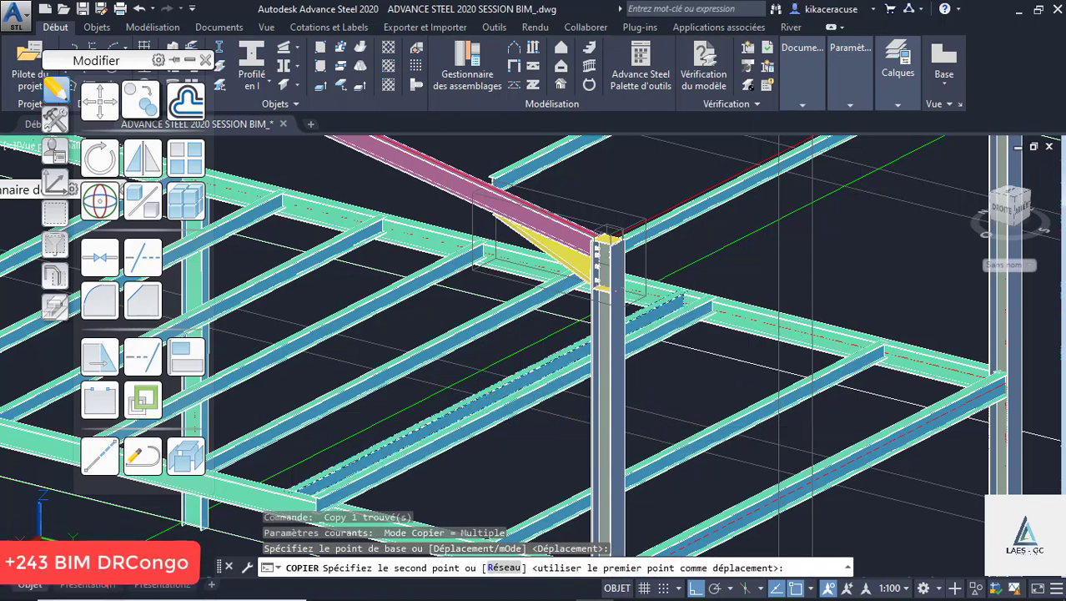
pyautogui.press('Return')
pyautogui.press('Escape')
# Delete the stray beam floating above the mid-height floor, just below the roof rafter
pyautogui.scroll(-5, 686, 362)
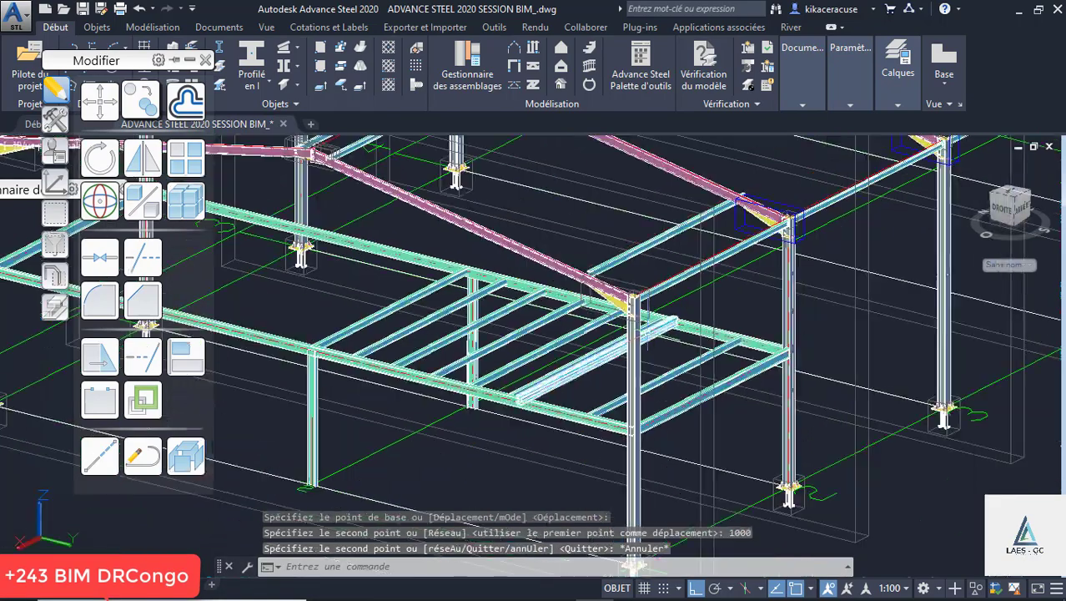
pyautogui.keyDown('shift'); pyautogui.moveTo(686, 362); pyautogui.dragTo(684, 301, button='middle'); pyautogui.keyUp('shift')
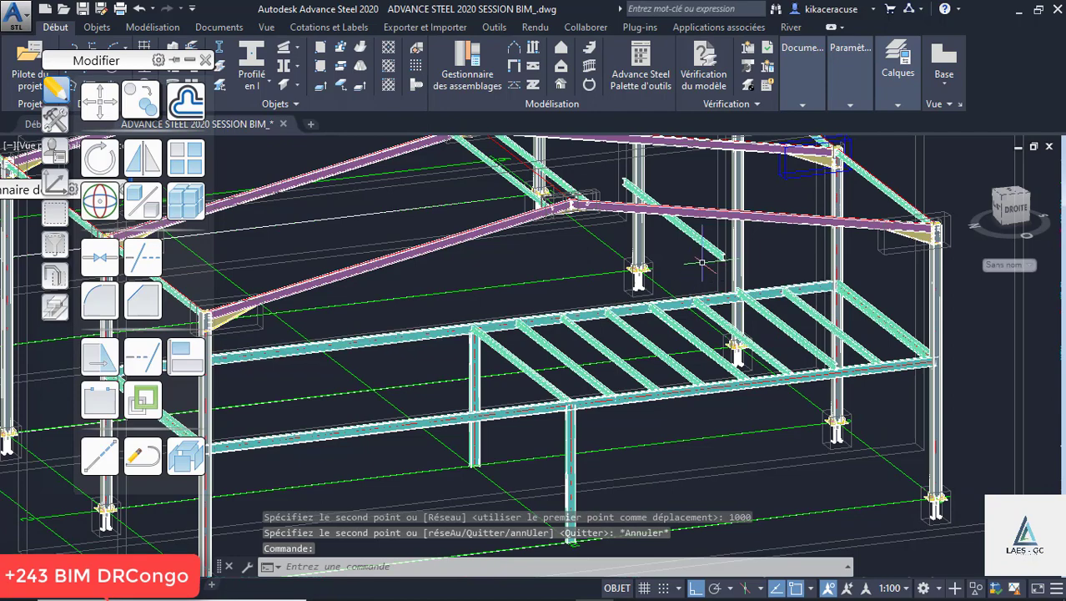
pyautogui.press('Delete')
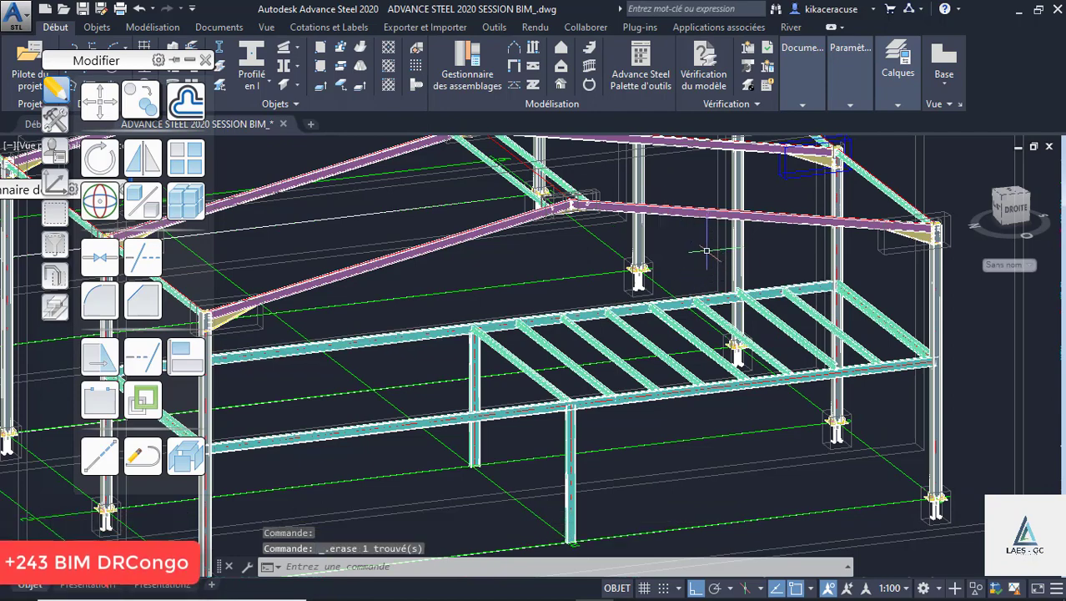
# Copy the floor beam nearest the outer columns a distance of 1000 back toward the middle posts to fill the missing joist position
pyautogui.scroll(5, 711, 249)
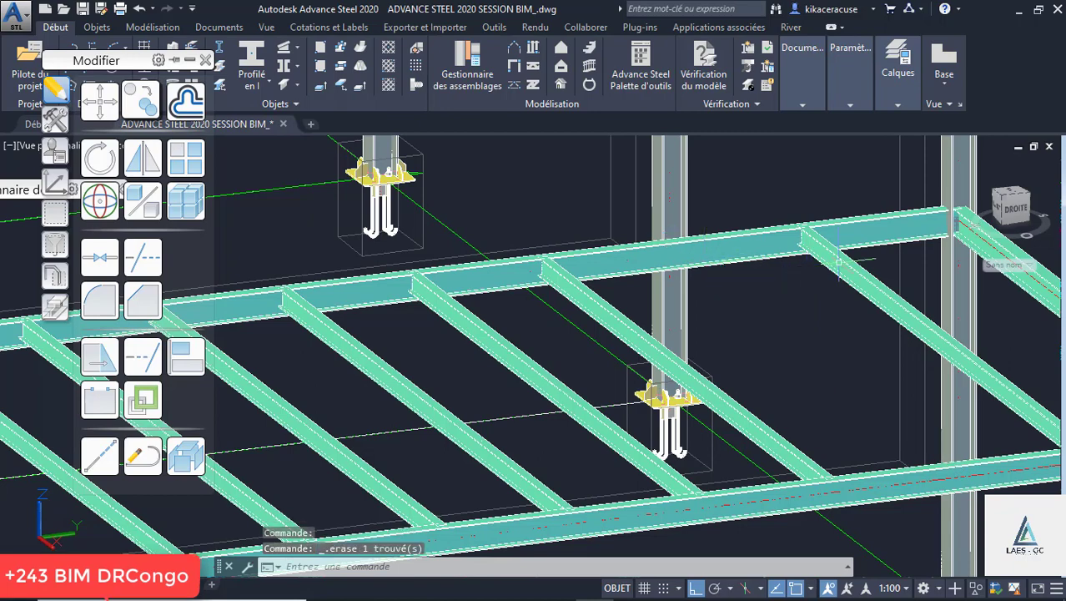
pyautogui.click(855, 281)
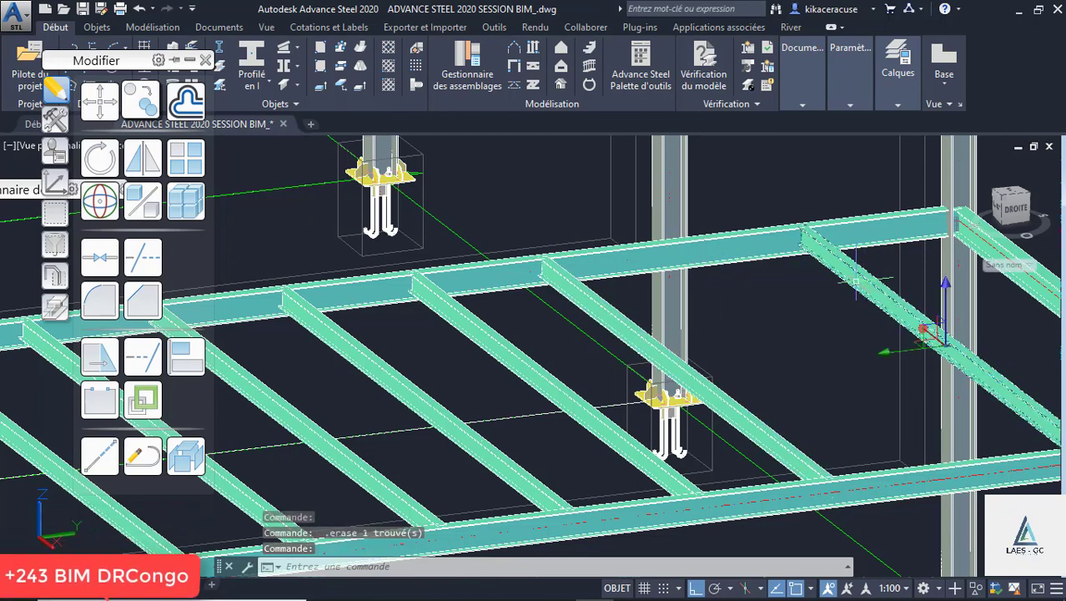
pyautogui.click(149, 109)
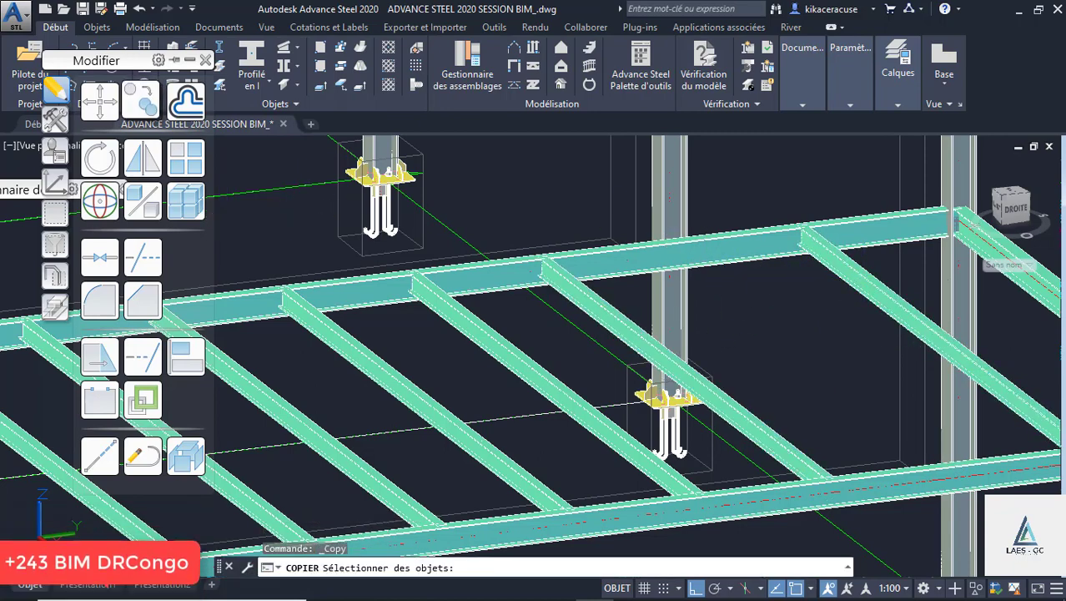
pyautogui.press('Escape')
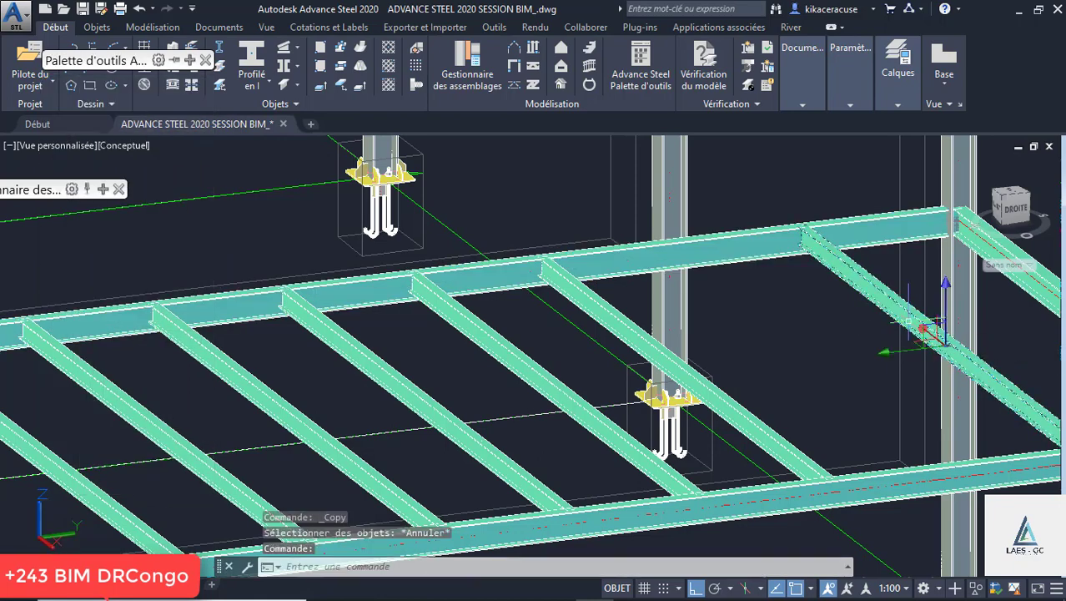
pyautogui.moveTo(186, 60)
pyautogui.click(150, 100)
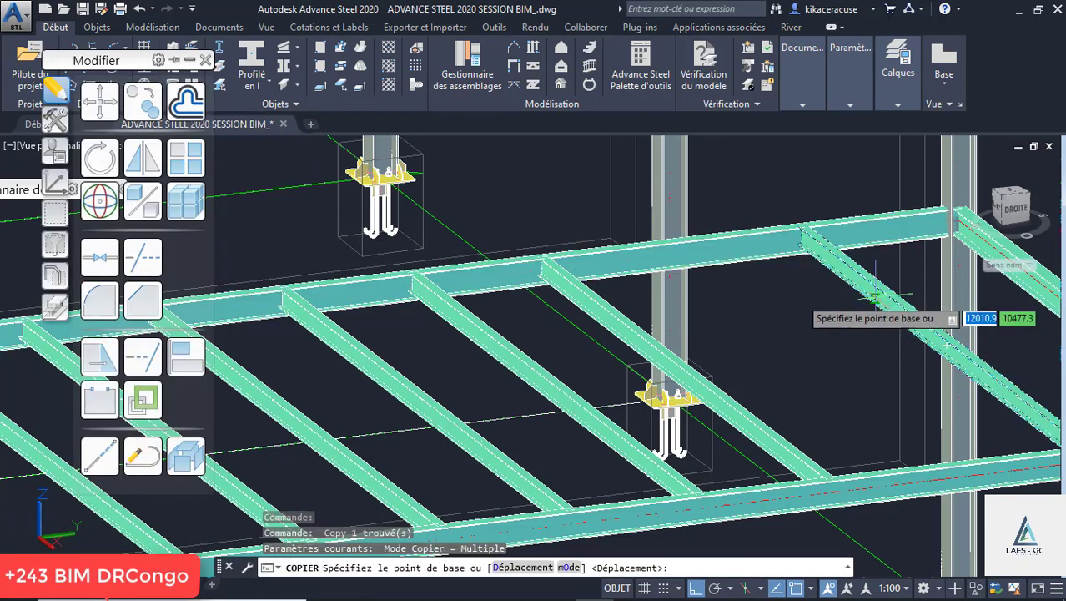
pyautogui.click(951, 334)
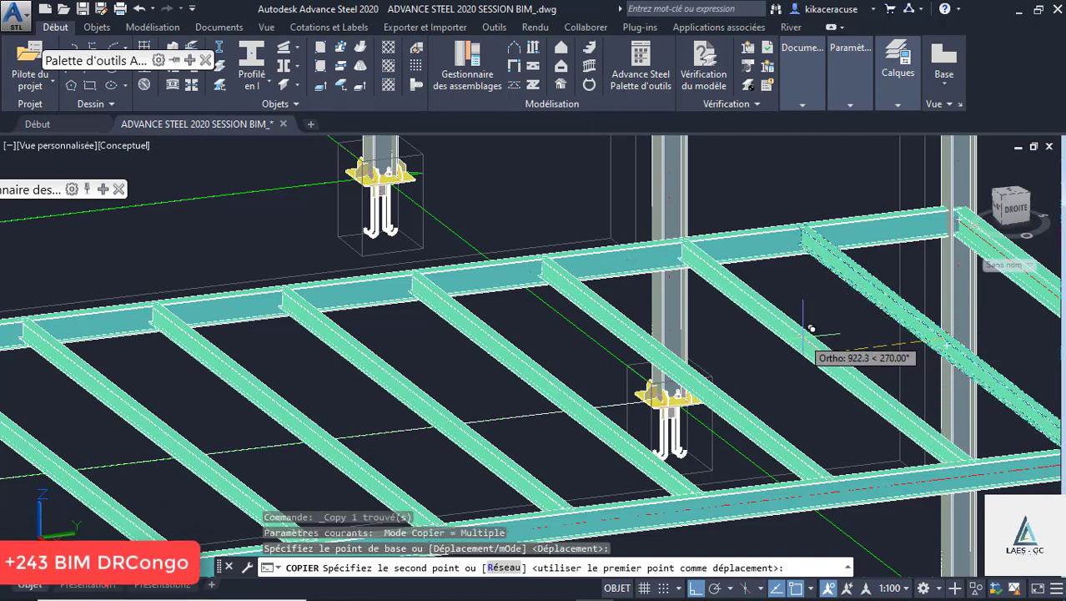
pyautogui.write('1000')
pyautogui.press('Return')
pyautogui.press('Escape')
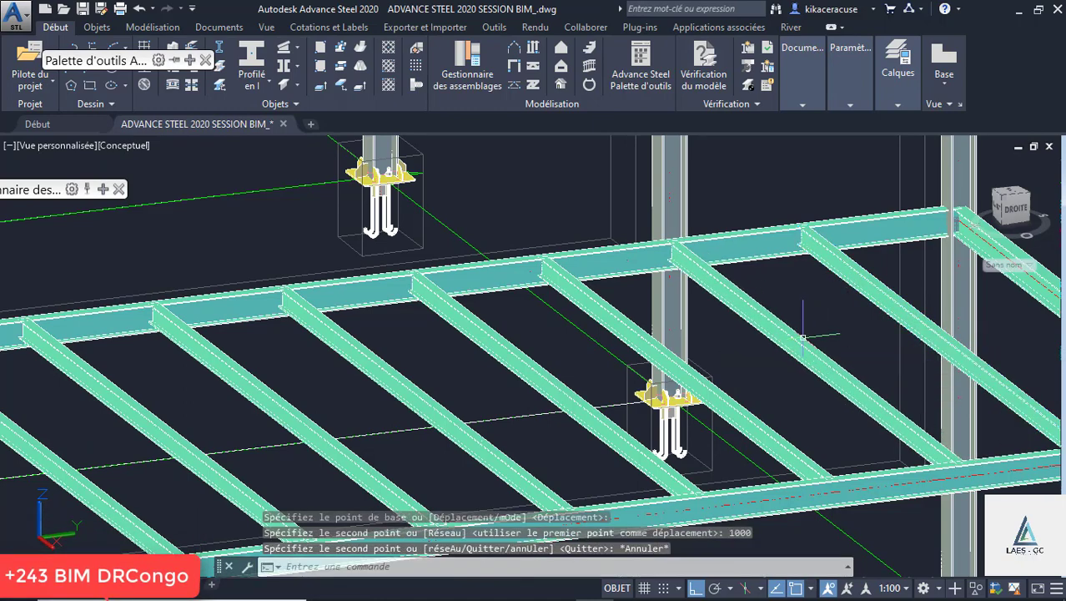
# Mirror the seven intermediate floor beams about the line through the two middle posts' bases, keeping the source objects
pyautogui.scroll(-10, 811, 329)
pyautogui.scroll(3, 603, 249)
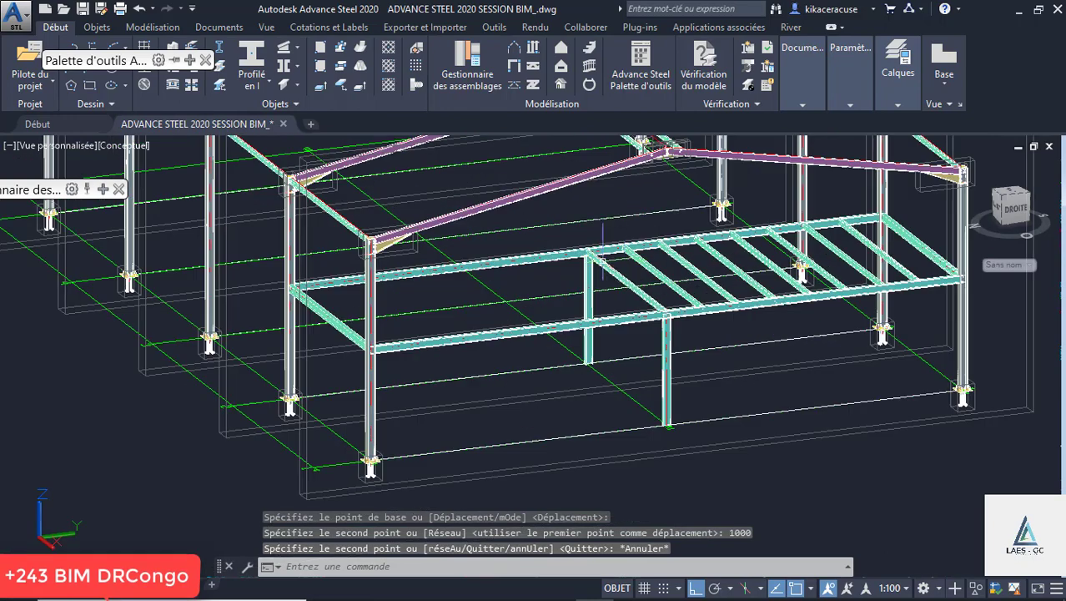
pyautogui.click(648, 257)
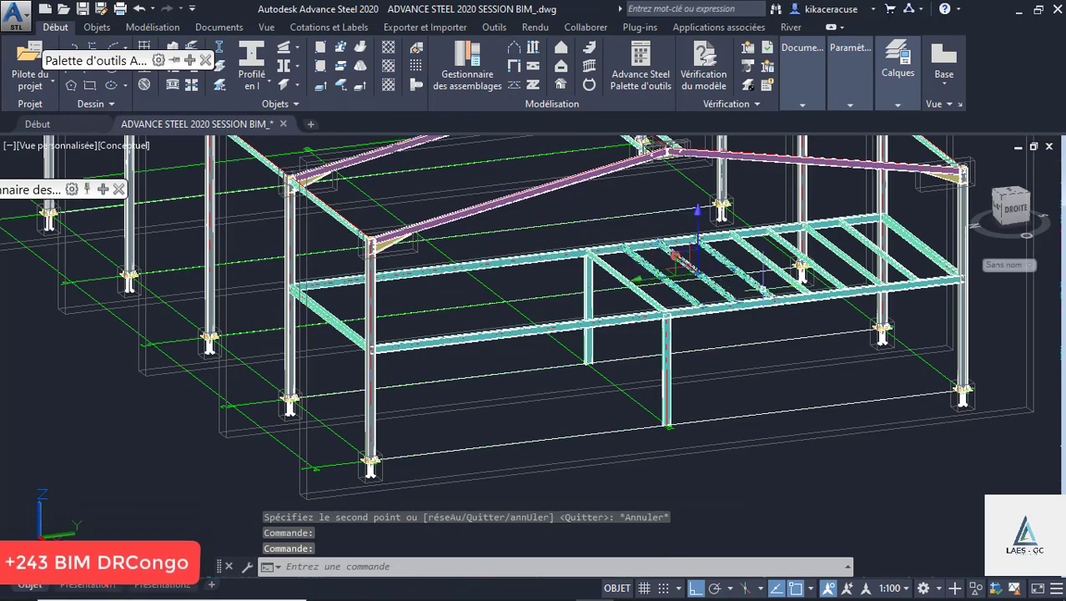
pyautogui.click(788, 269)
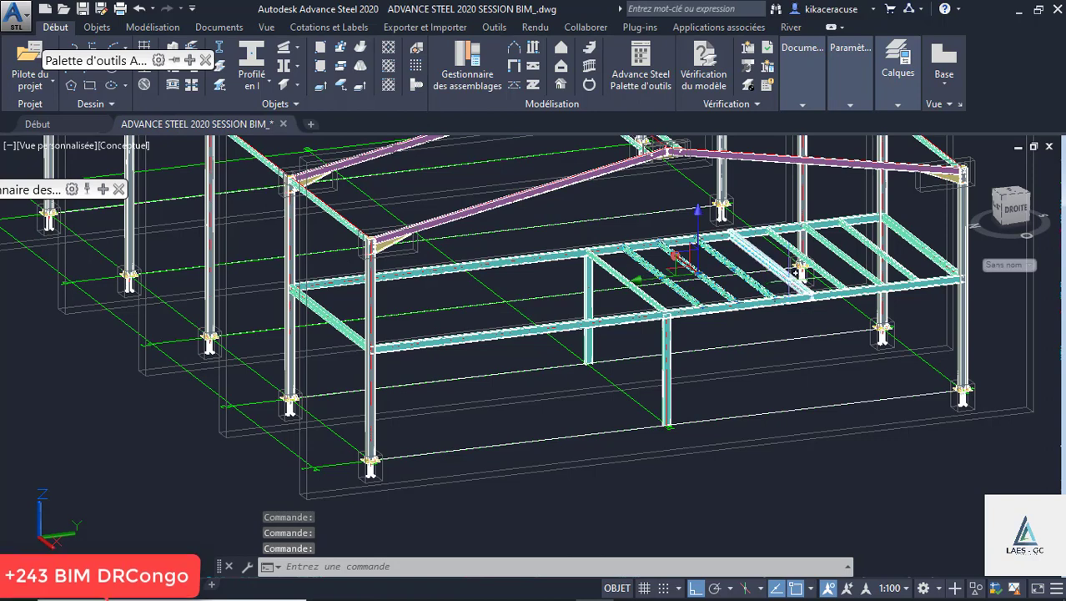
pyautogui.click(837, 276)
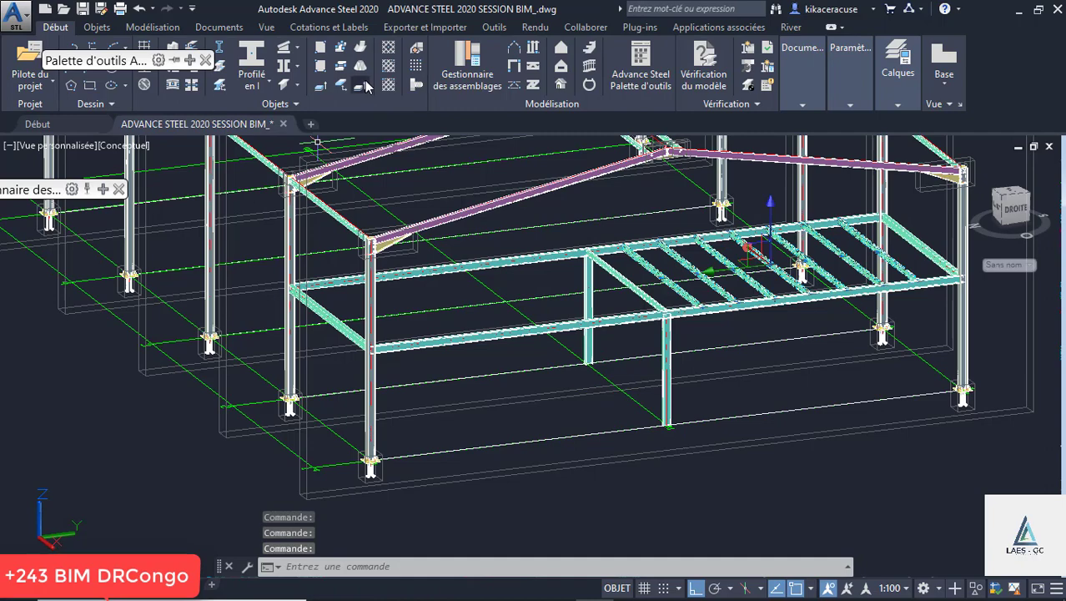
pyautogui.moveTo(197, 61)
pyautogui.click(144, 159)
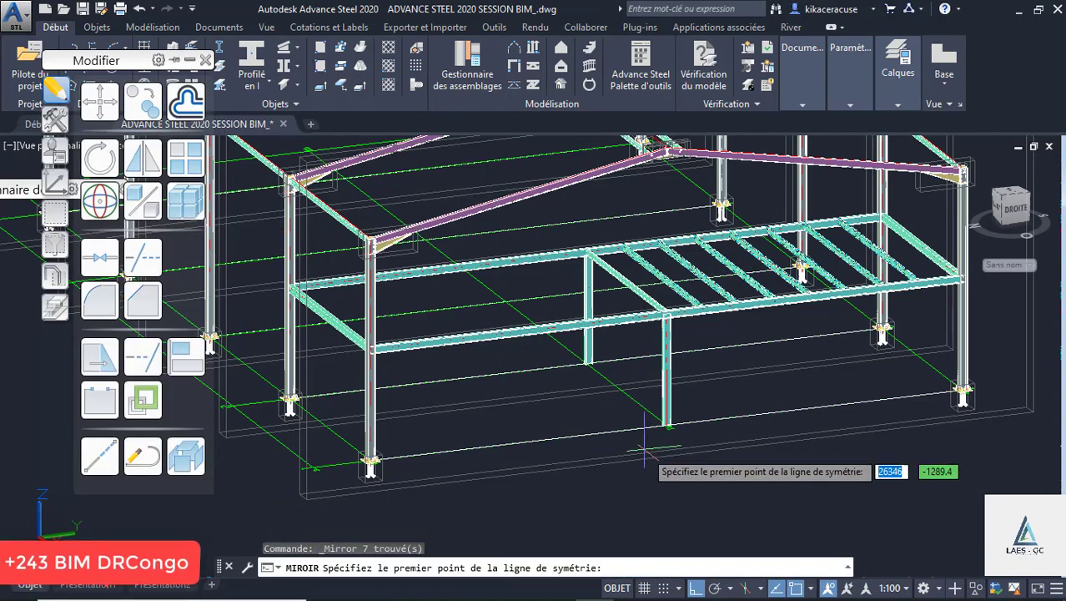
pyautogui.click(668, 426)
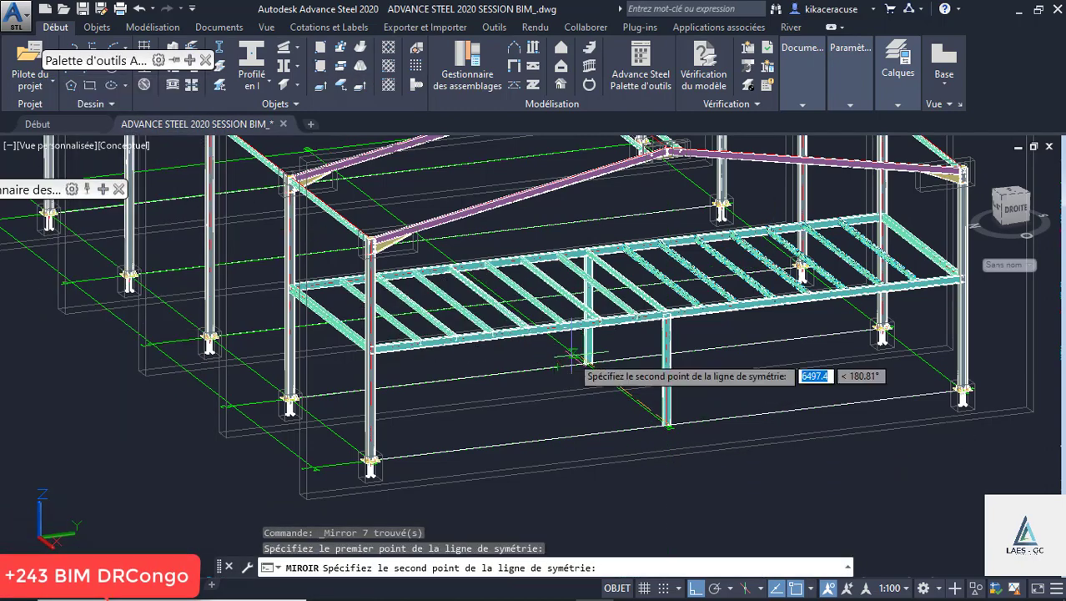
pyautogui.scroll(2, 579, 366)
pyautogui.scroll(3, 585, 368)
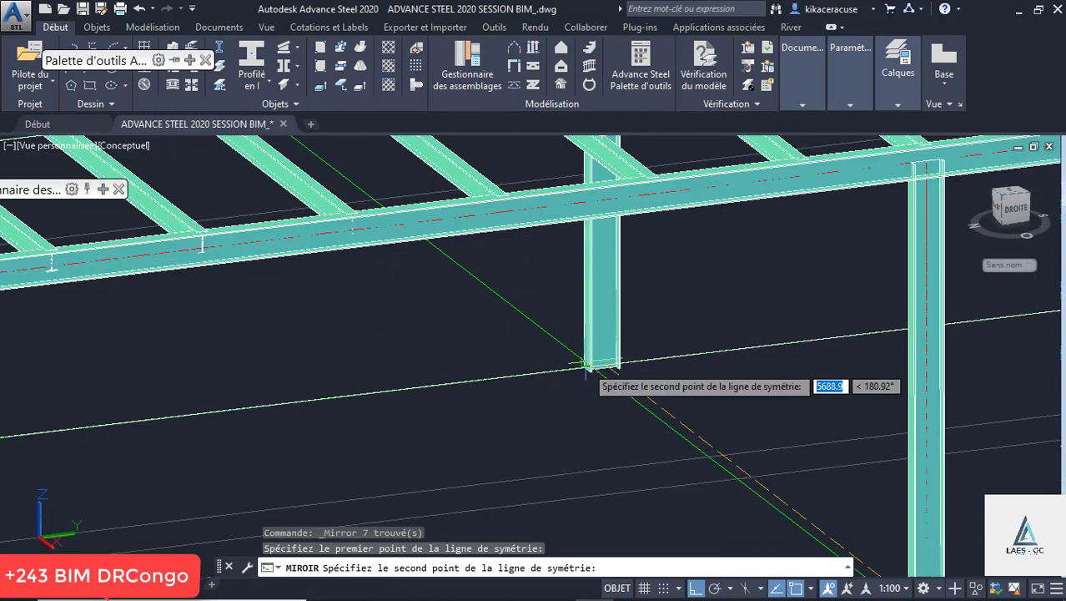
pyautogui.click(590, 372)
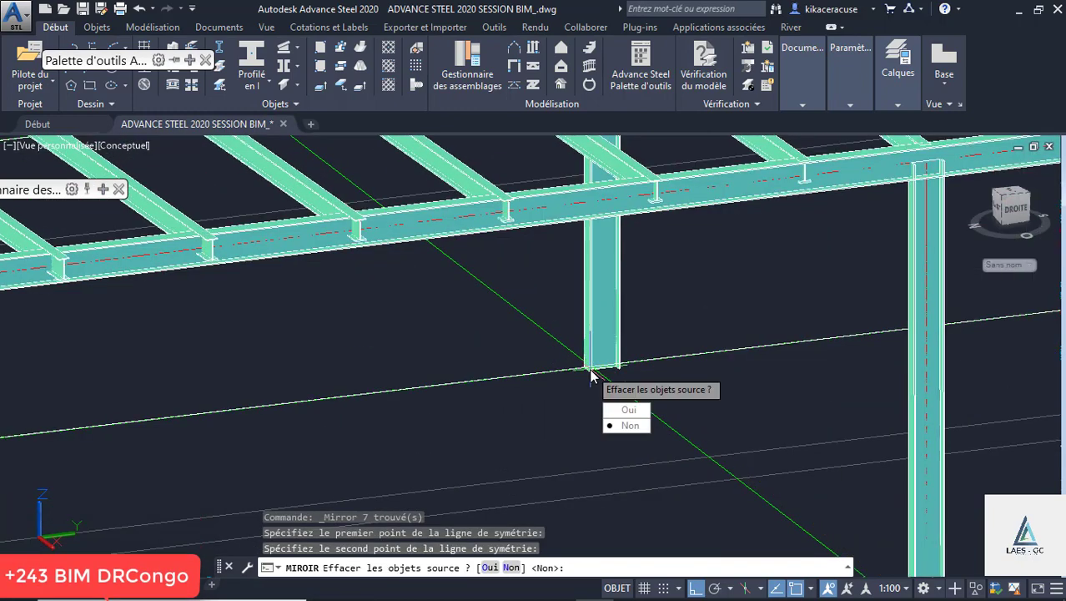
pyautogui.write('N')
pyautogui.press('Return')
pyautogui.scroll(-4, 609, 367)
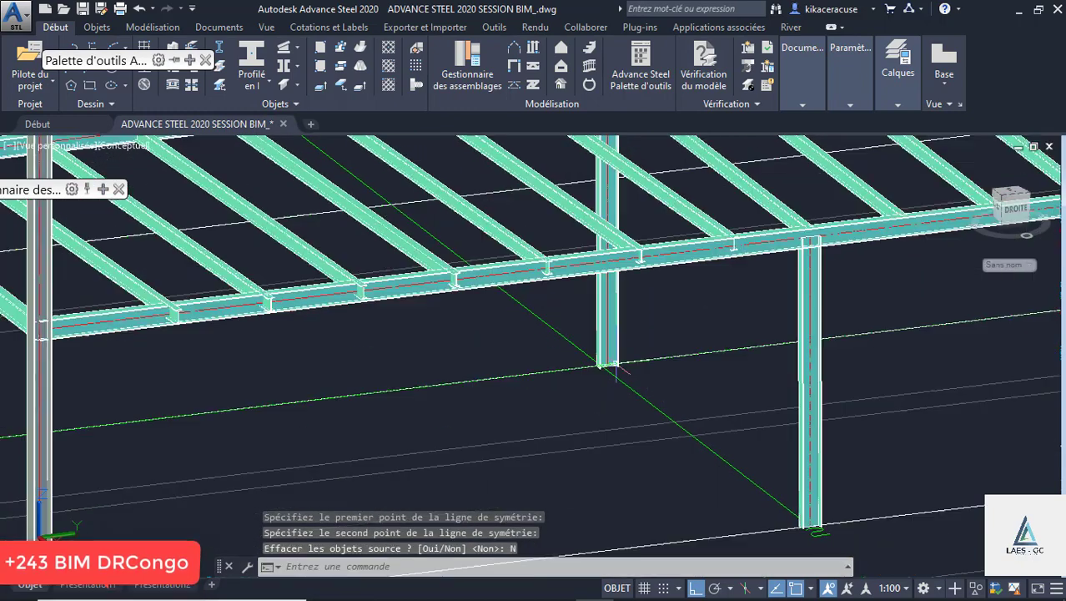
# Examine the mirrored floor beams and their ends at the transverse beams from close up and from the opposite side of the frame
pyautogui.scroll(5, 344, 204)
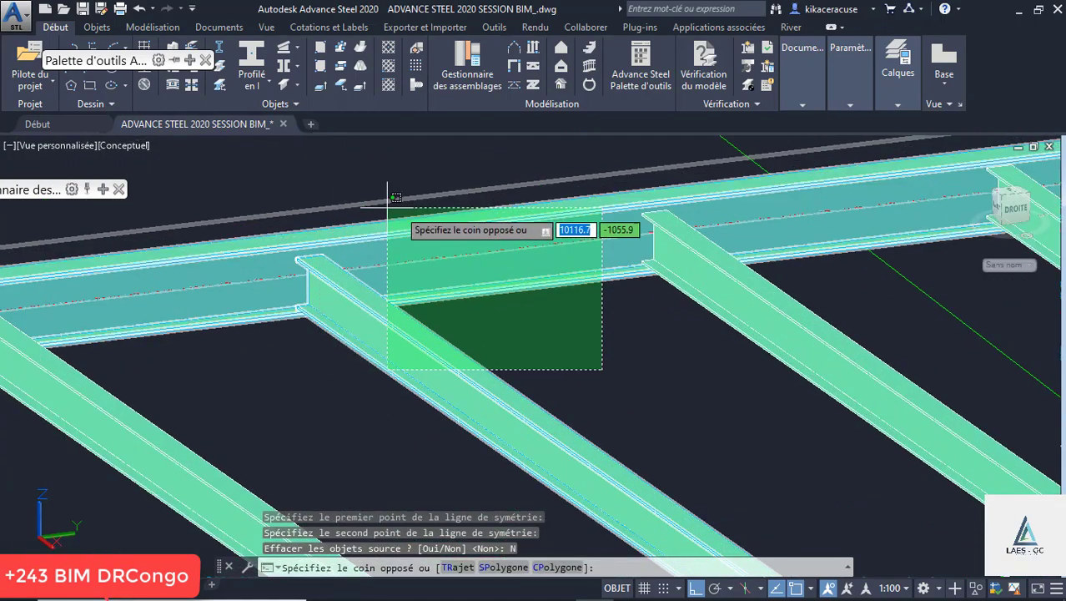
pyautogui.scroll(-5, 506, 319)
pyautogui.press('Escape')
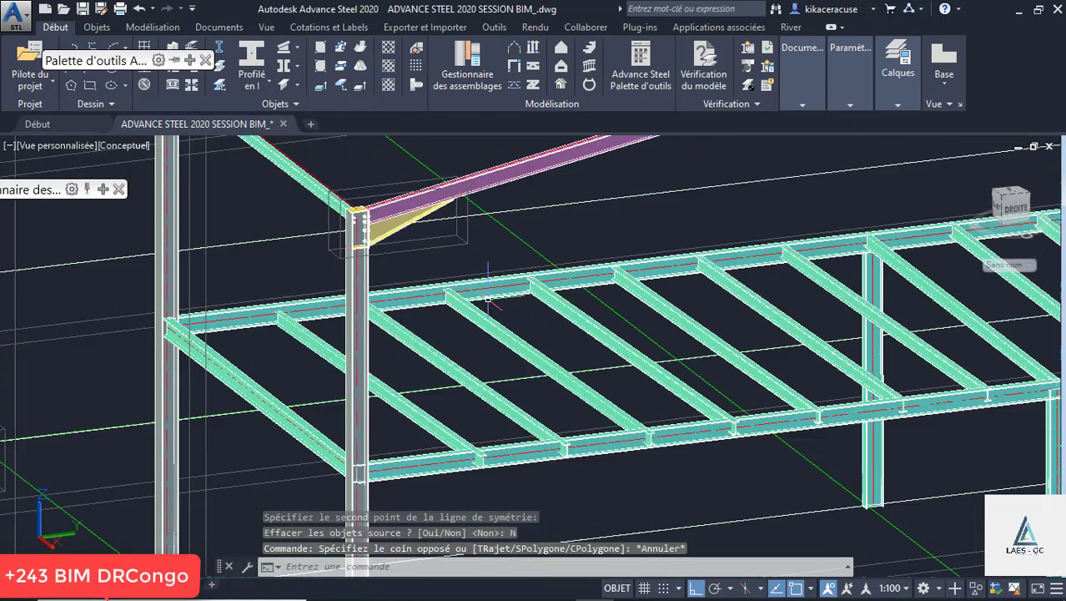
pyautogui.scroll(-5, 439, 331)
pyautogui.keyDown('shift'); pyautogui.moveTo(439, 331); pyautogui.dragTo(740, 325, button='middle'); pyautogui.keyUp('shift')
pyautogui.scroll(4, 563, 366)
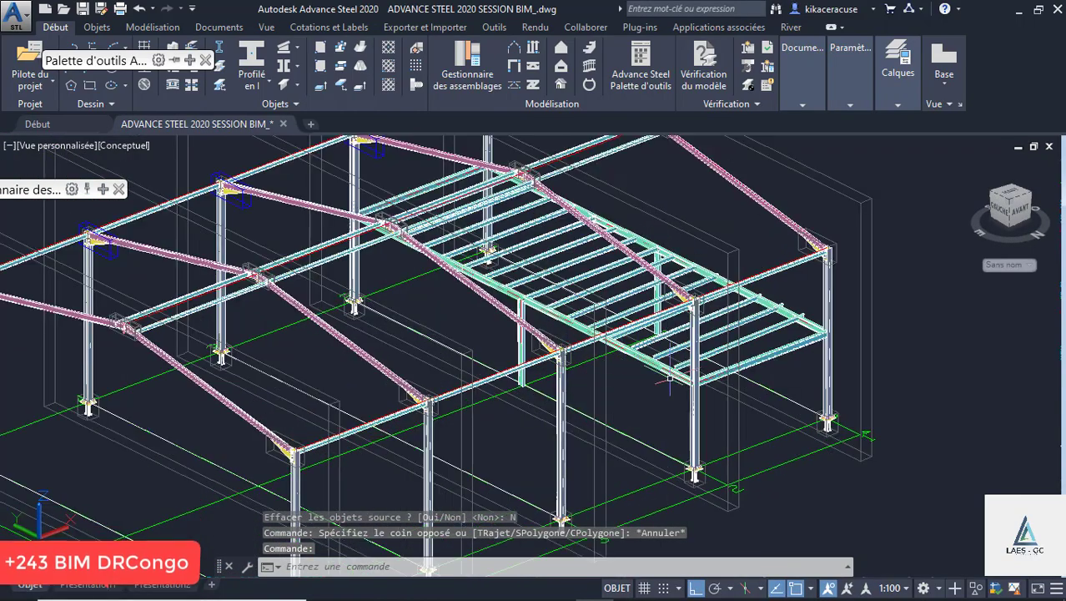
pyautogui.keyDown('shift'); pyautogui.moveTo(677, 368); pyautogui.dragTo(686, 353, button='middle'); pyautogui.keyUp('shift')
pyautogui.scroll(5, 686, 353)
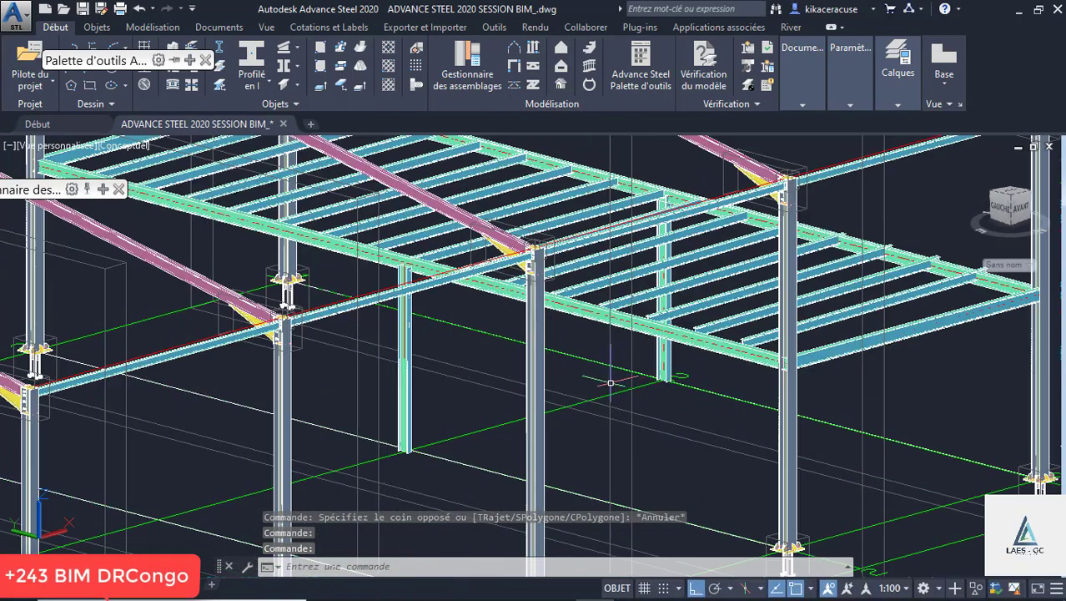
# Undo the view changes and the mirroring of the seven floor beams
pyautogui.moveTo(134, 44)
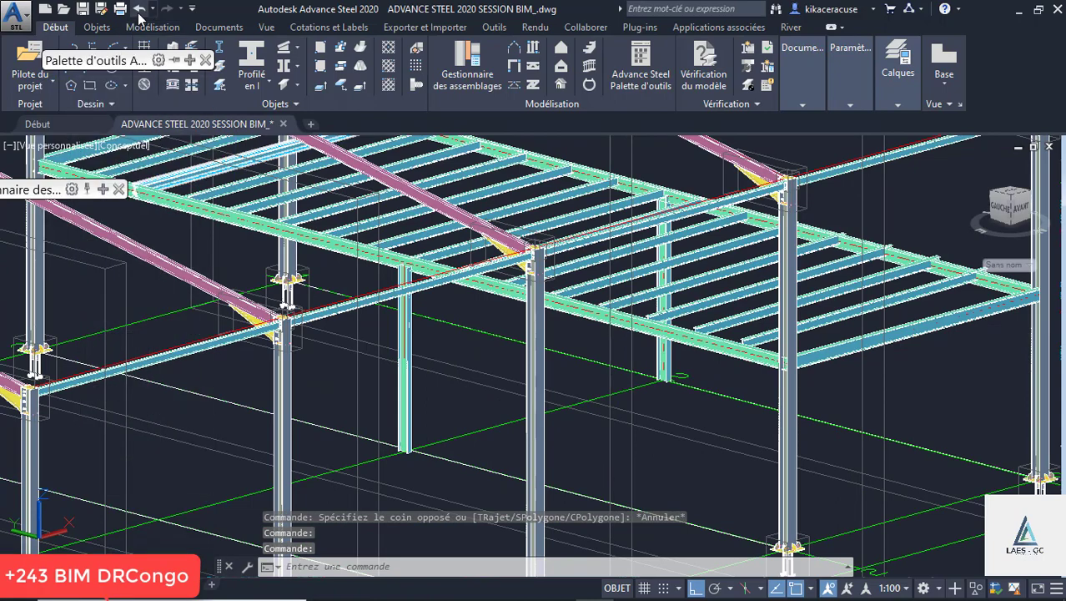
pyautogui.click(139, 9)
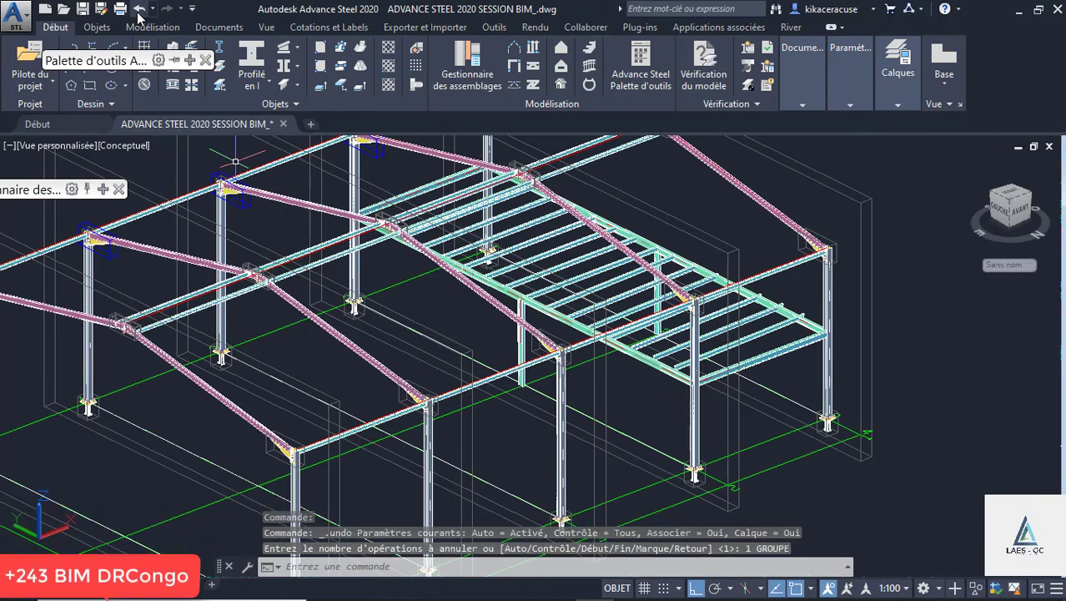
pyautogui.click(139, 10)
pyautogui.click(140, 10)
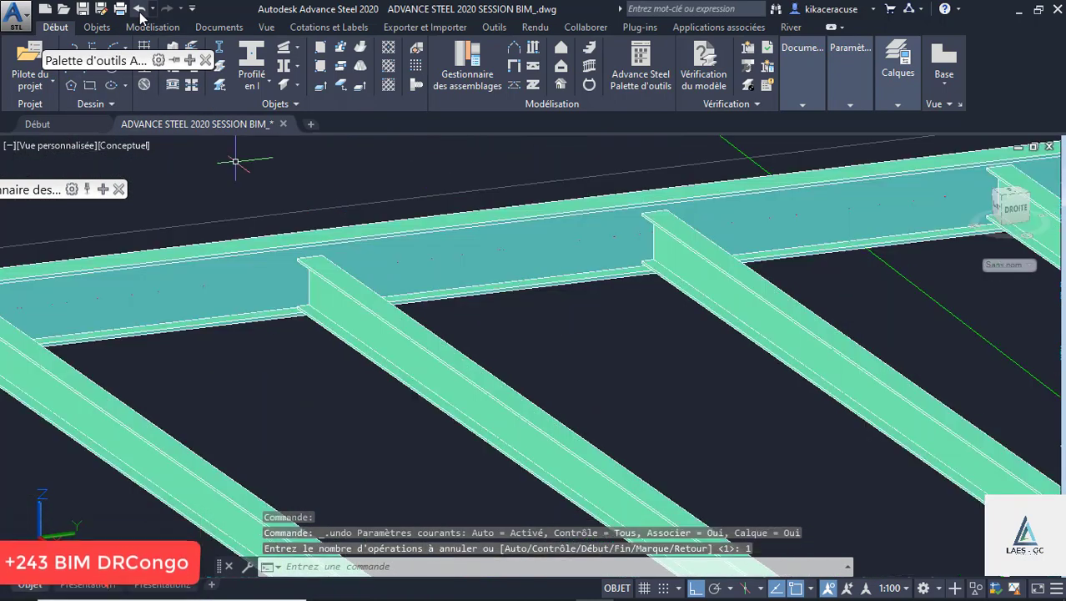
pyautogui.click(139, 11)
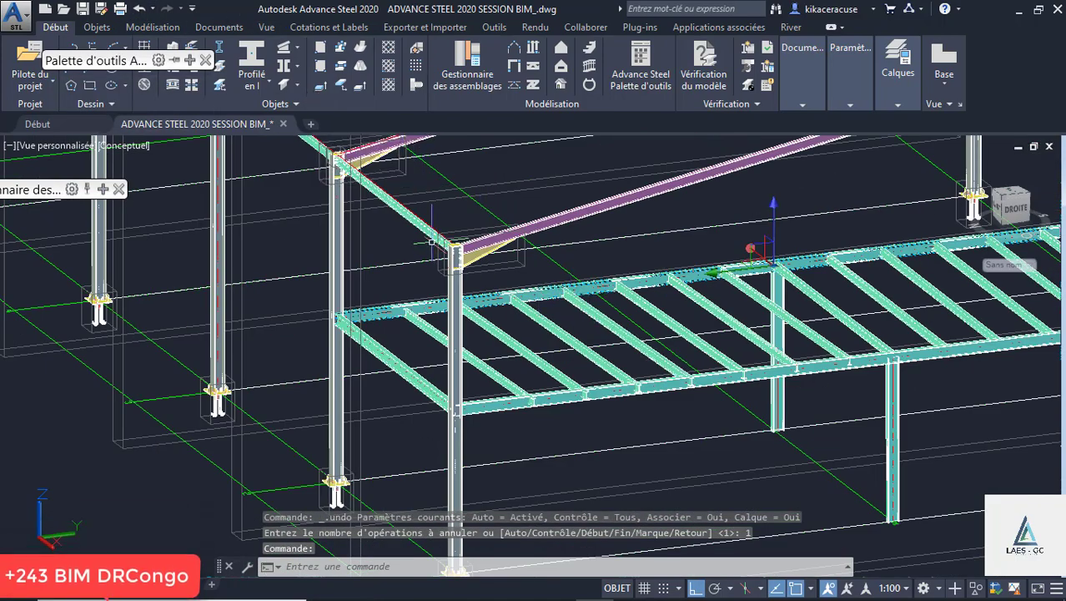
pyautogui.click(139, 10)
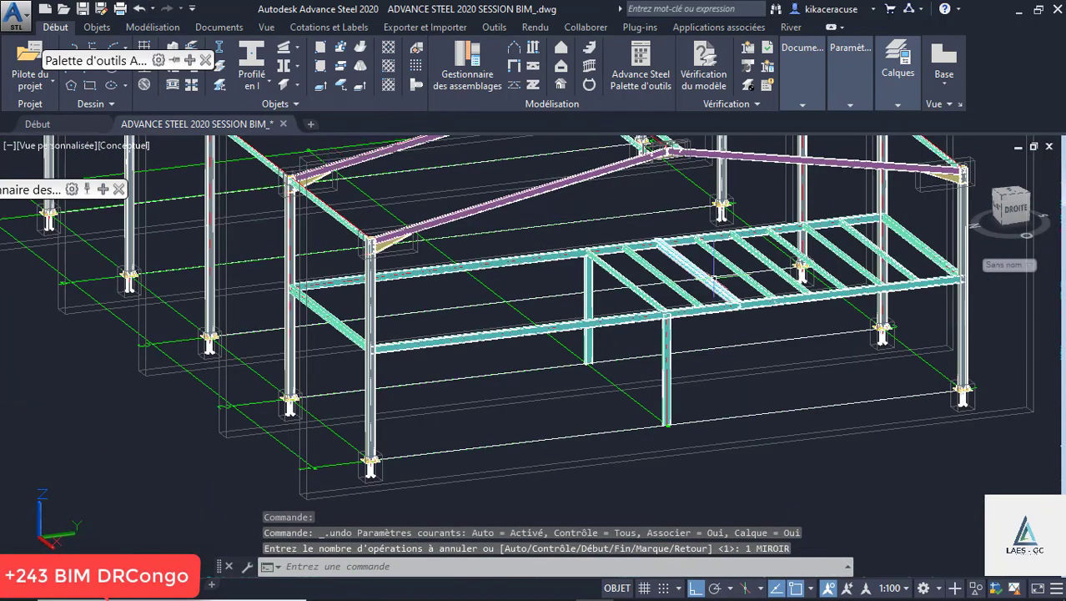
# Try to copy the seven intermediate floor beams into the empty half, from the outer column's base to the front middle post's base
pyautogui.click(712, 284)
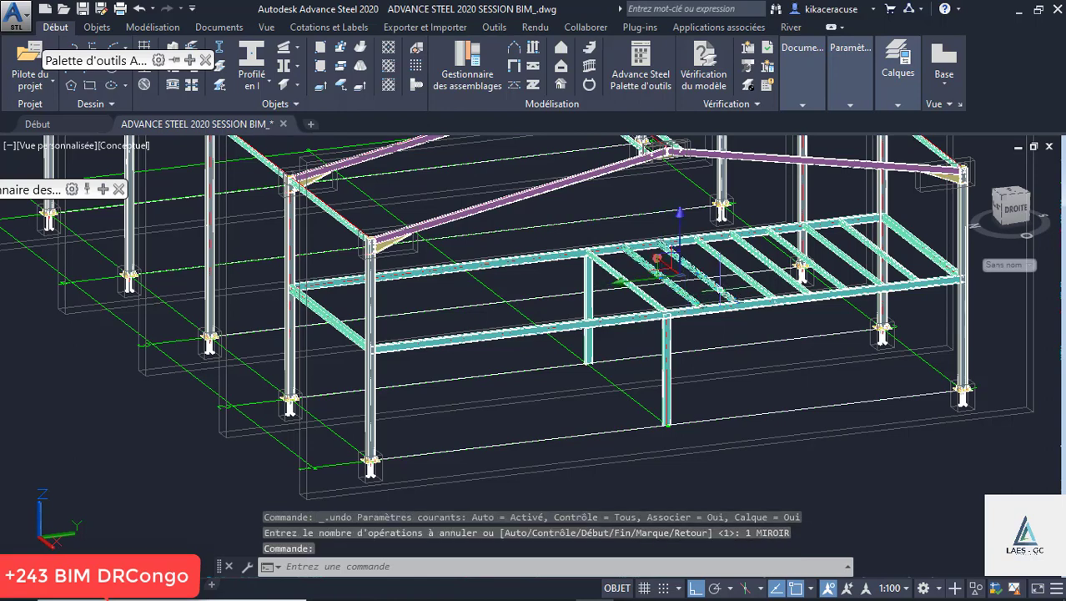
pyautogui.click(756, 284)
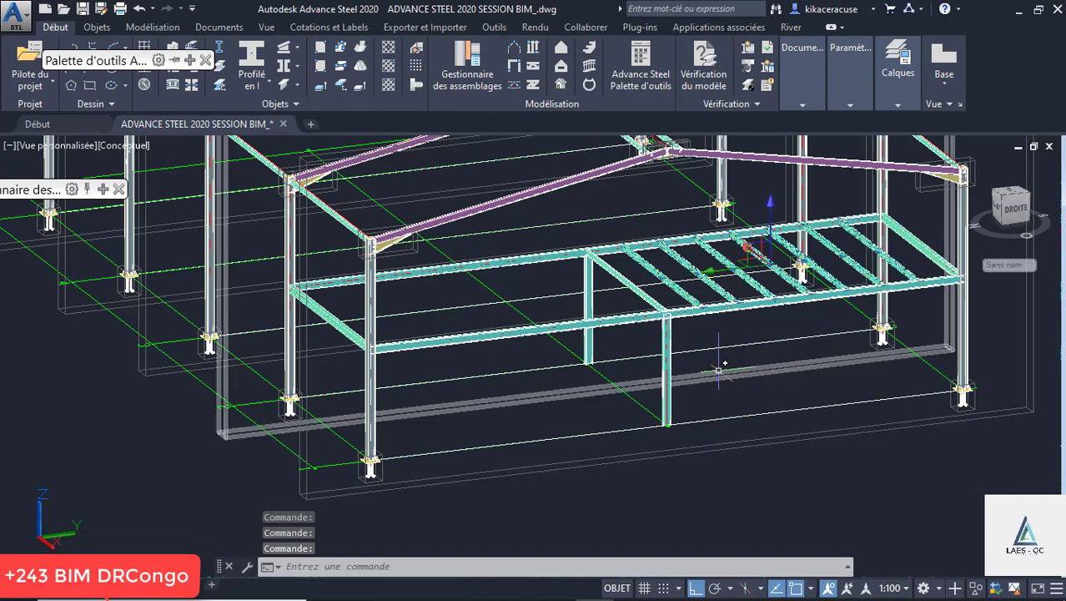
pyautogui.moveTo(154, 67)
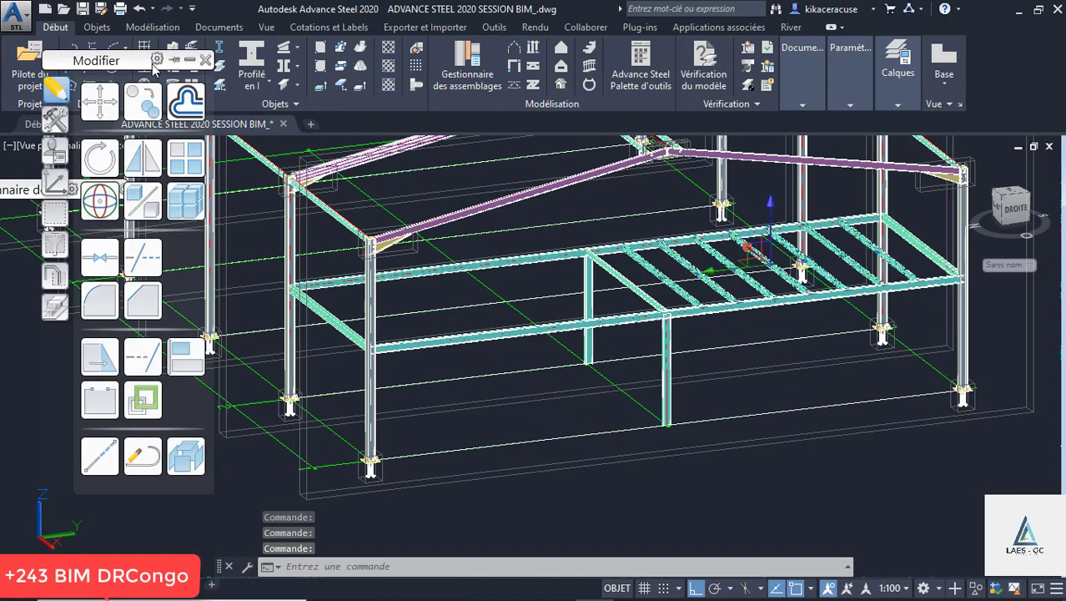
pyautogui.click(171, 119)
pyautogui.click(959, 386)
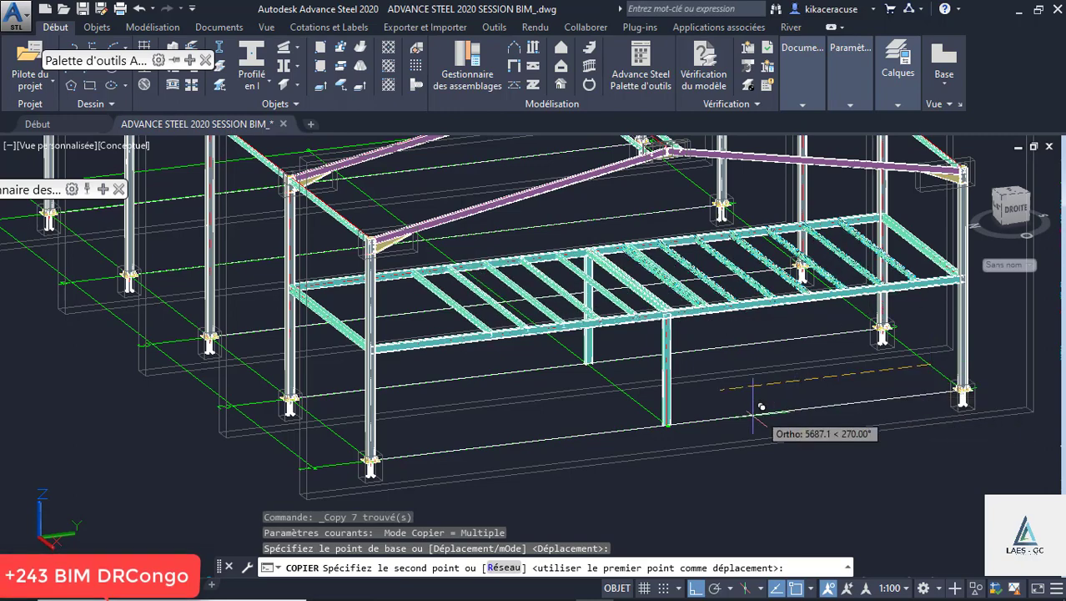
pyautogui.scroll(2, 669, 422)
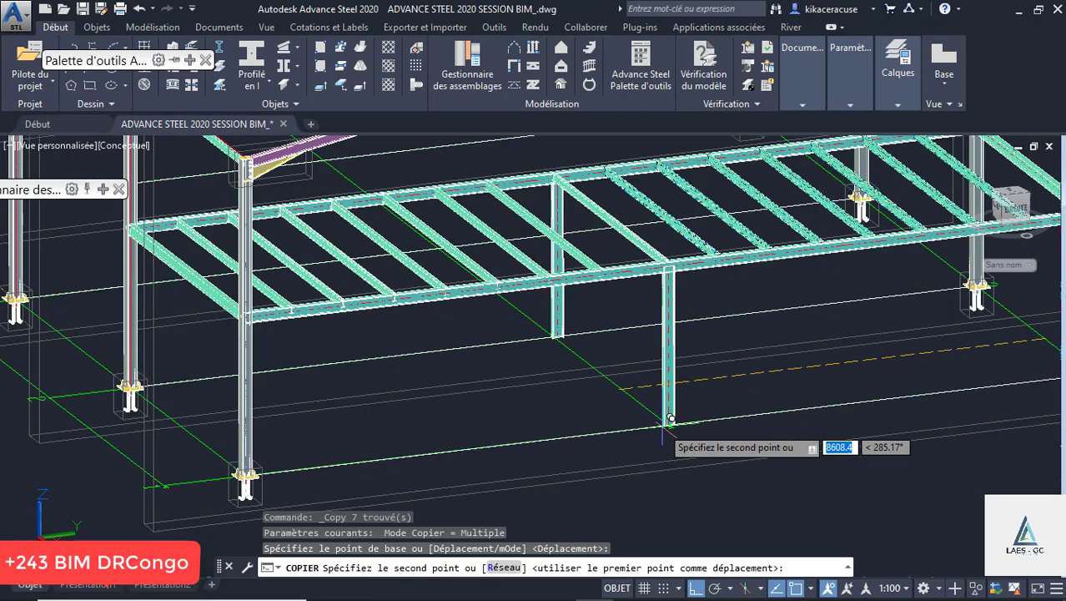
pyautogui.scroll(3, 670, 418)
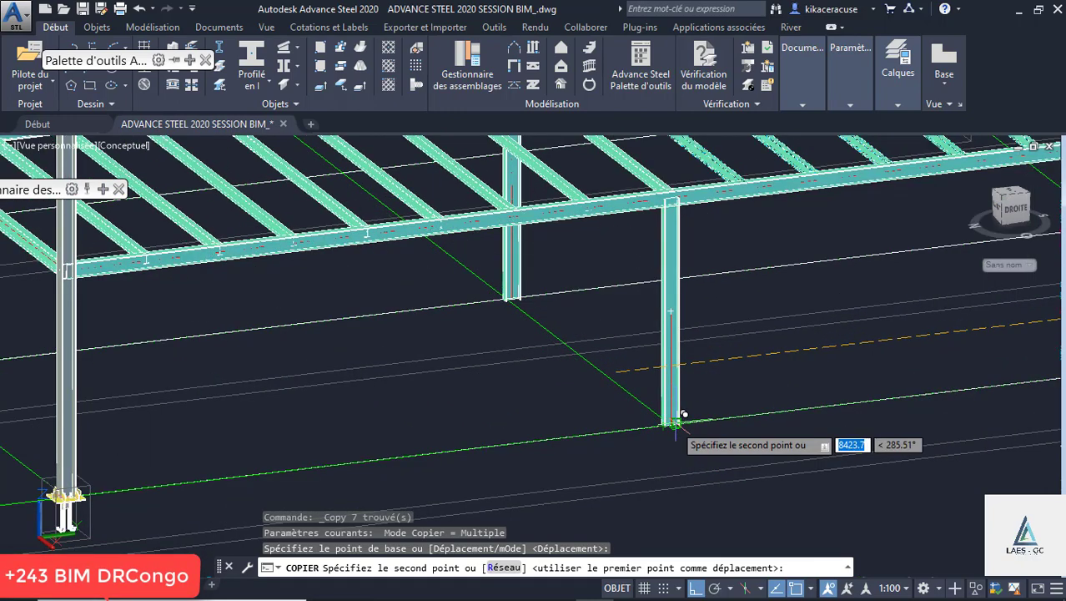
pyautogui.click(674, 423)
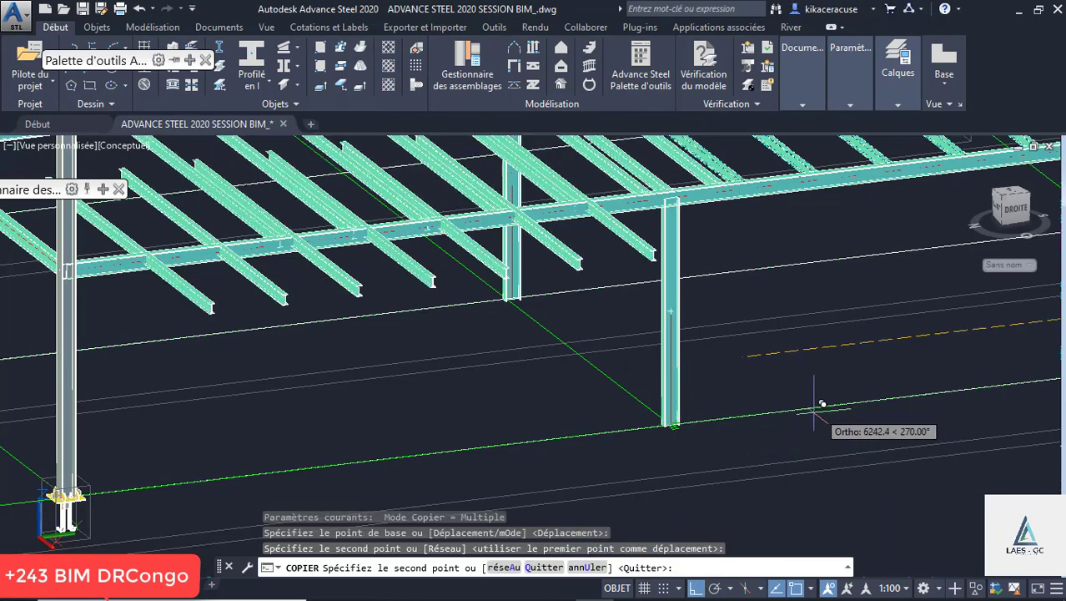
# Undo the copy of the seven floor beams
pyautogui.scroll(-5, 822, 405)
pyautogui.scroll(4, 751, 404)
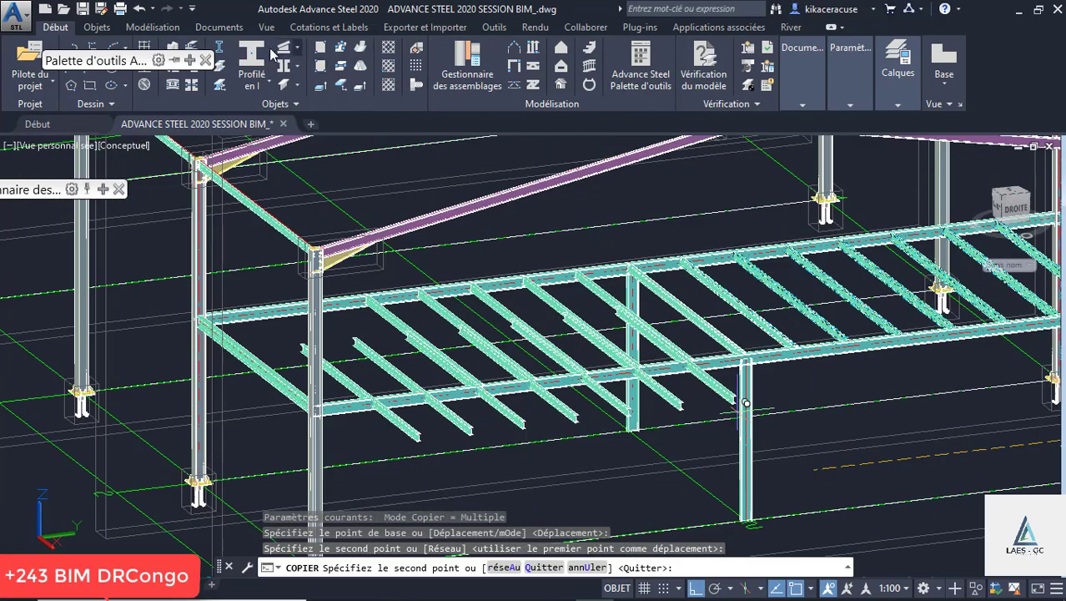
pyautogui.click(140, 8)
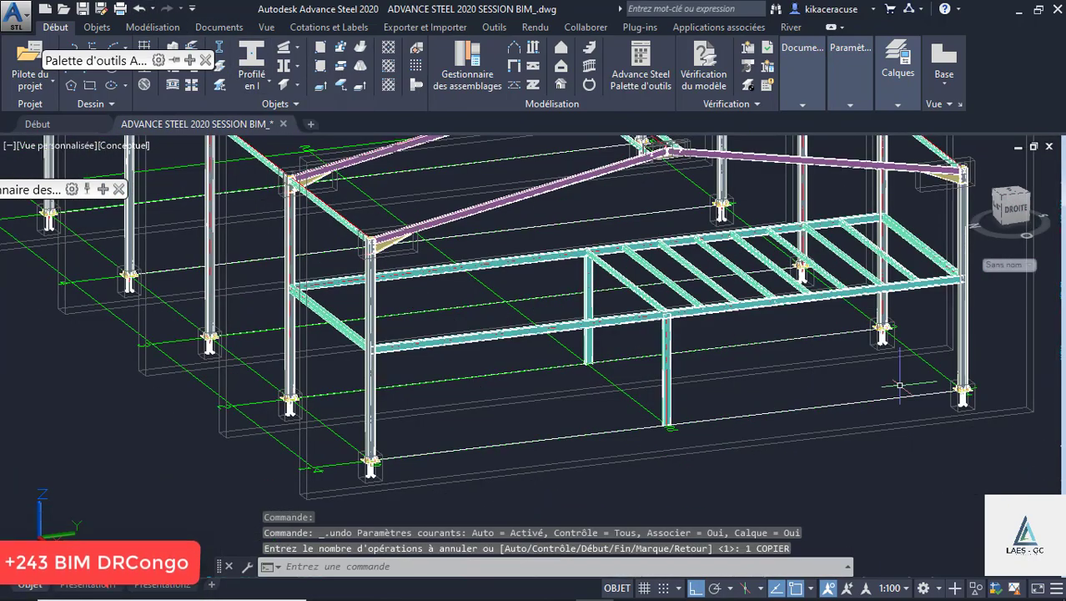
# Mirror the seven intermediate floor beams into the empty half about the grid line through the rear middle post's base, keeping the source objects
pyautogui.click(660, 277)
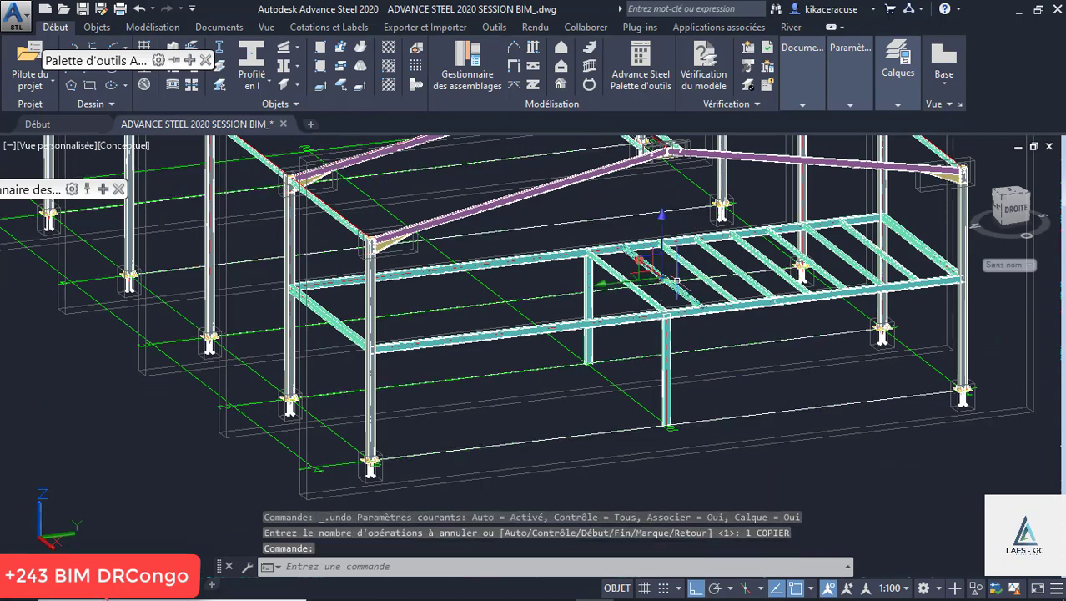
pyautogui.click(701, 272)
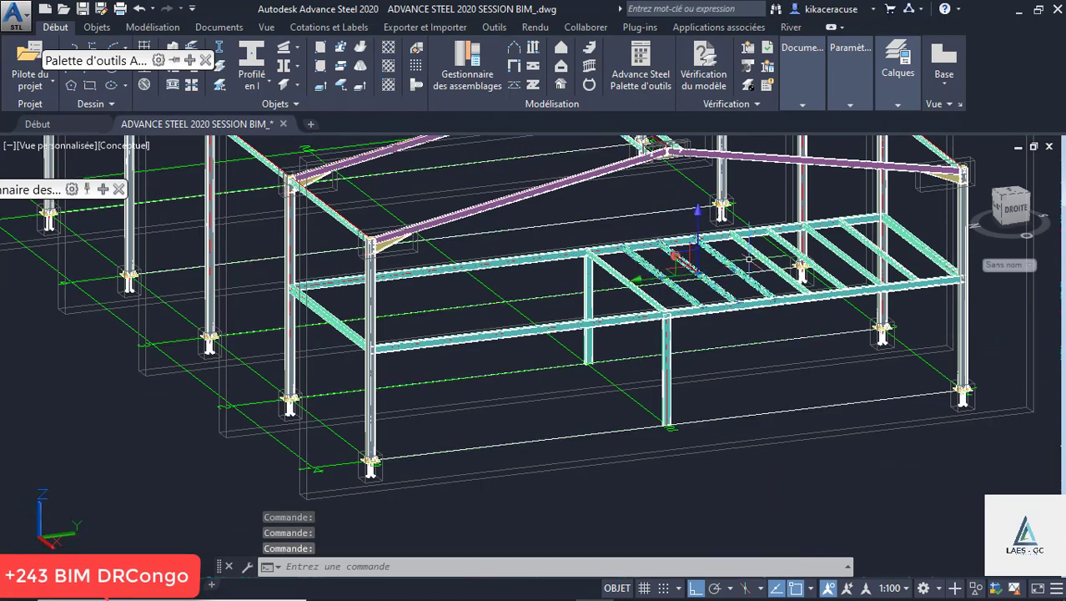
pyautogui.click(807, 249)
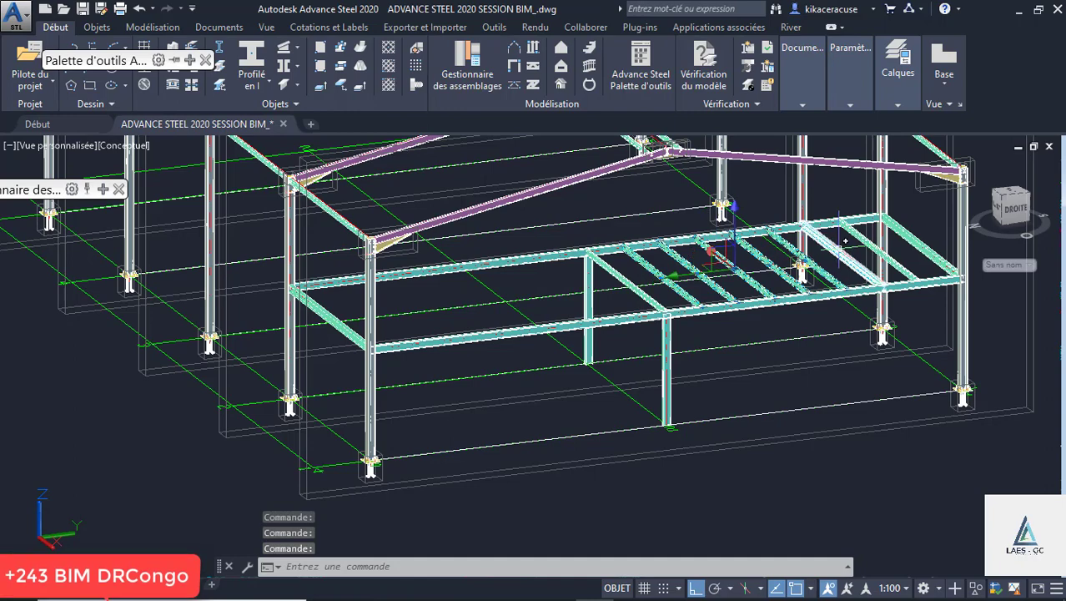
pyautogui.scroll(2, 801, 242)
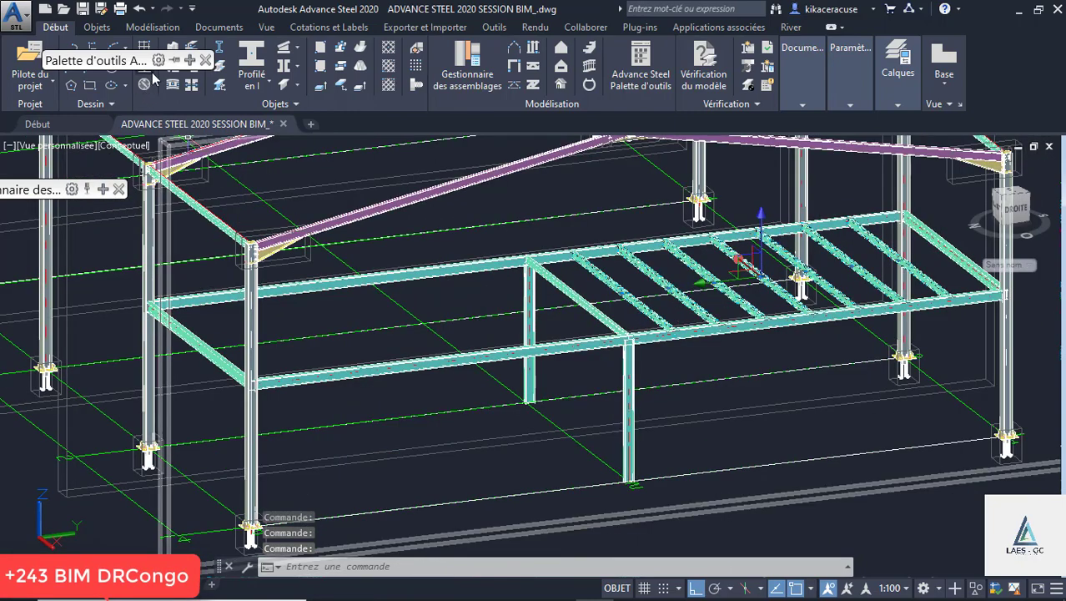
pyautogui.moveTo(146, 77)
pyautogui.click(149, 160)
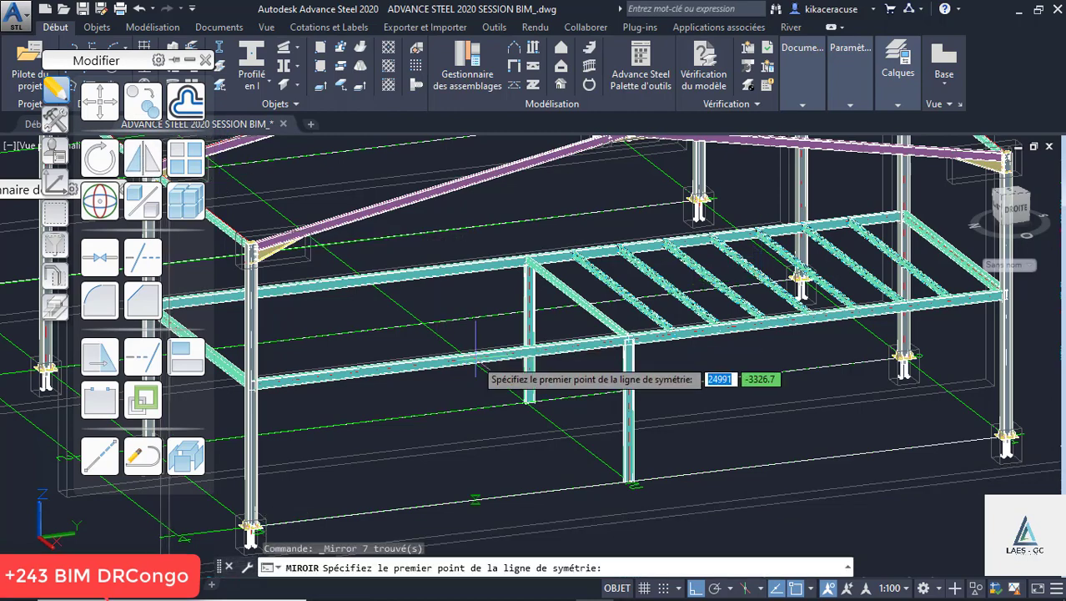
pyautogui.click(528, 402)
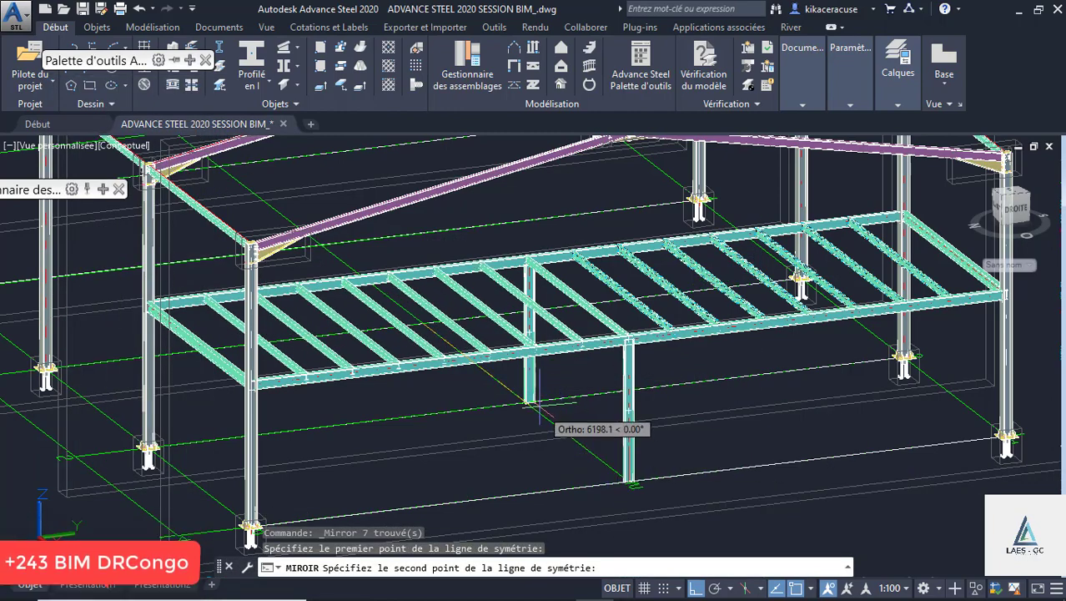
pyautogui.scroll(3, 524, 405)
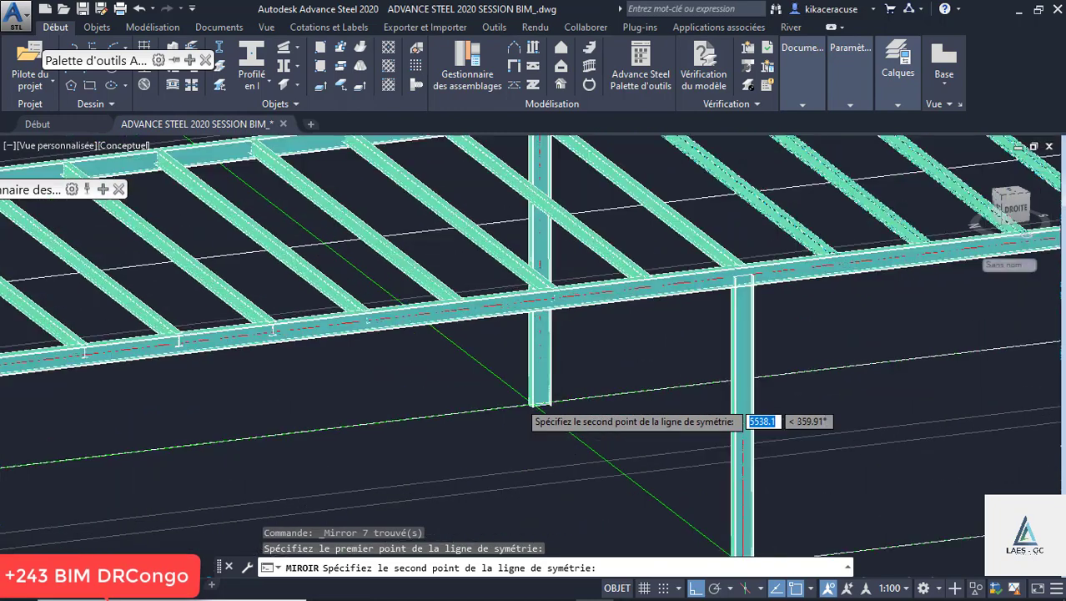
pyautogui.click(544, 409)
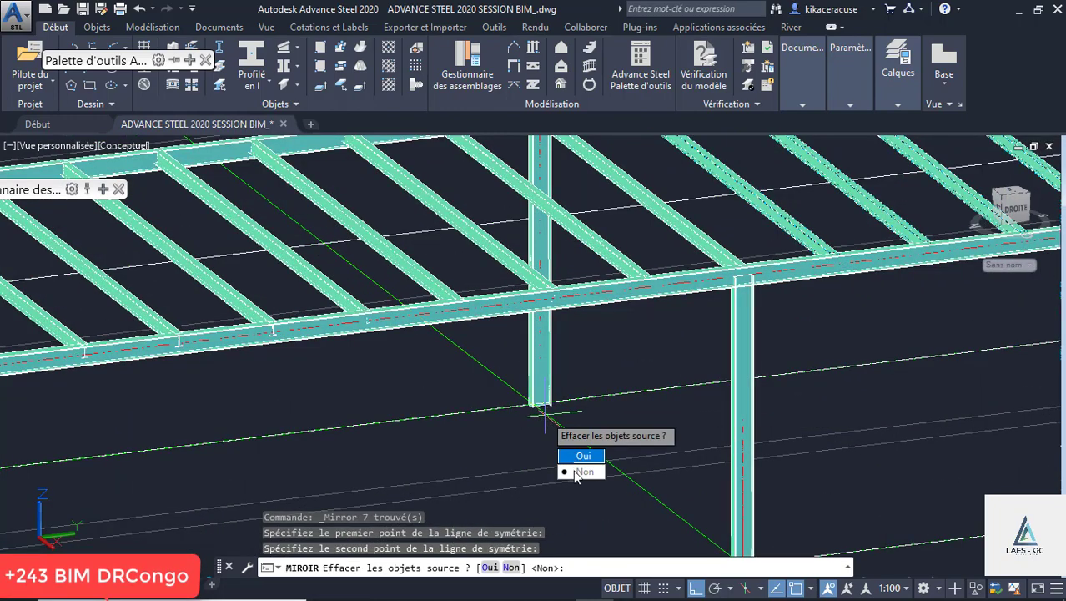
pyautogui.click(575, 474)
# Examine the completed floor's joists from the opposite side of the frame and close up at the column and transverse beams
pyautogui.scroll(-5, 623, 388)
pyautogui.scroll(4, 514, 342)
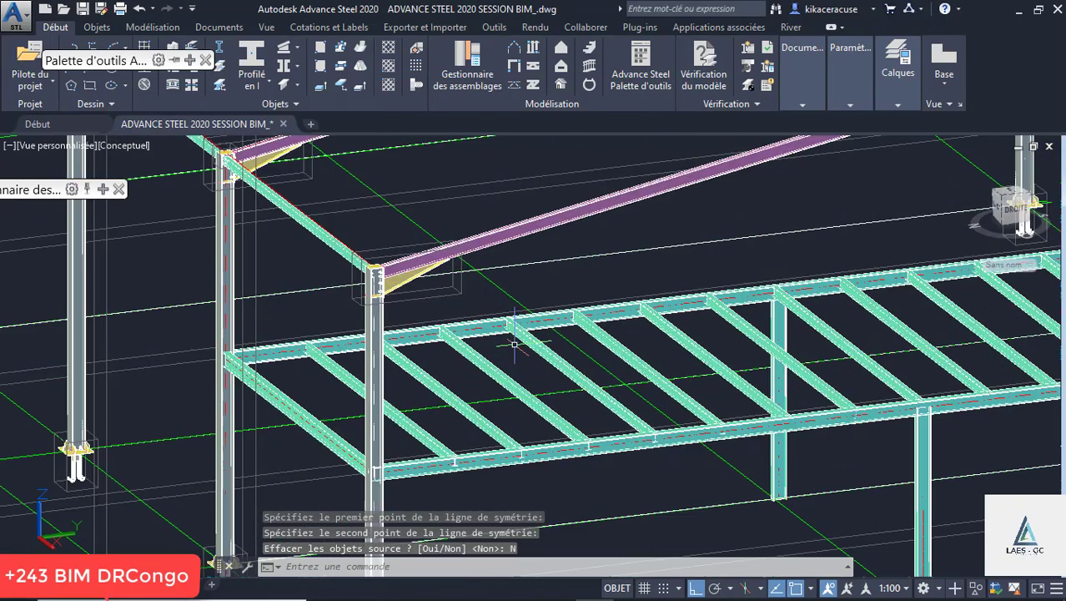
pyautogui.scroll(-3, 453, 250)
pyautogui.keyDown('shift'); pyautogui.moveTo(622, 294); pyautogui.dragTo(248, 311, button='middle'); pyautogui.keyUp('shift')
pyautogui.scroll(-5, 518, 300)
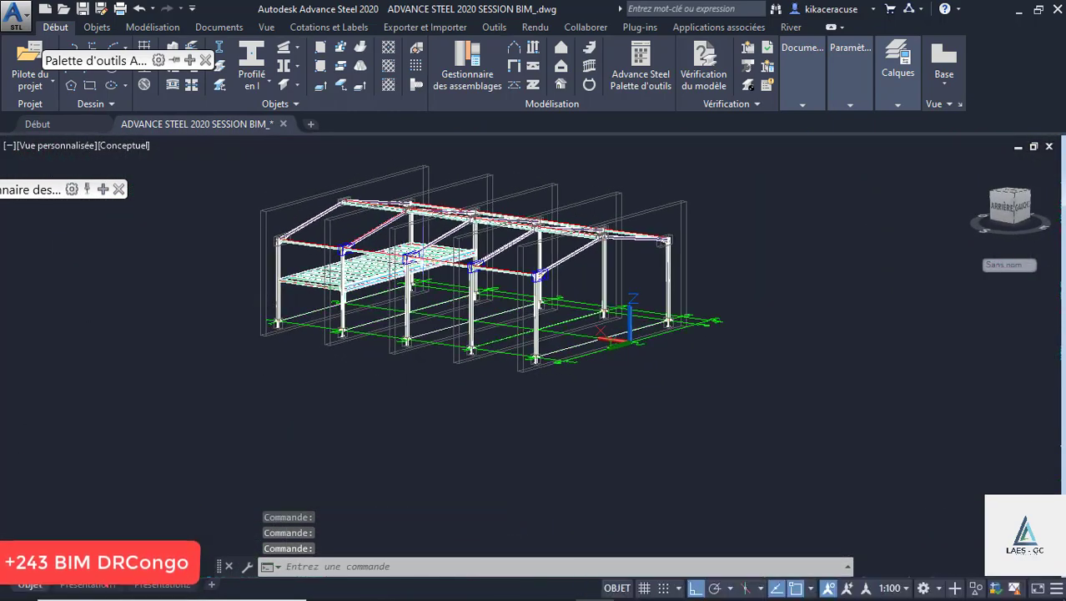
pyautogui.scroll(8, 418, 225)
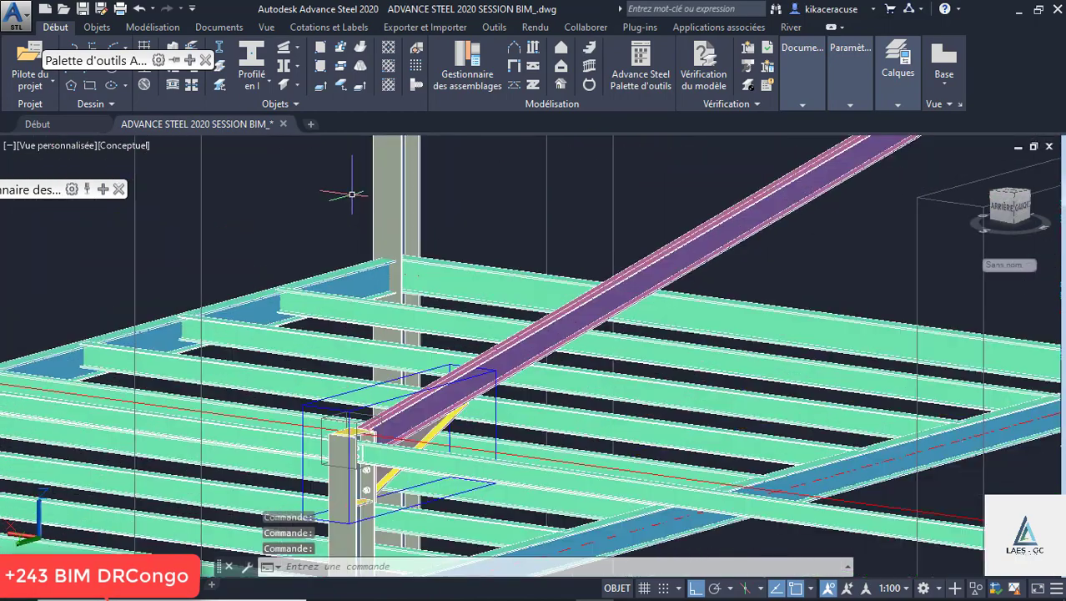